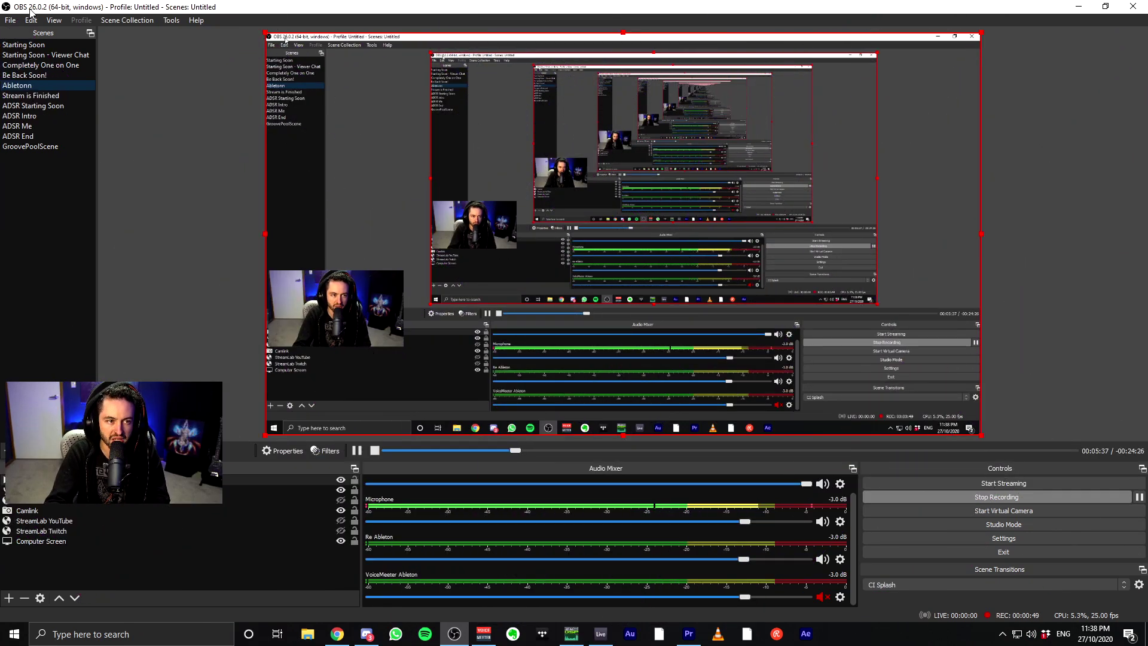
- Select the animated Twitch overlay source, rewind its animation slightly and pause it
click(213, 300)
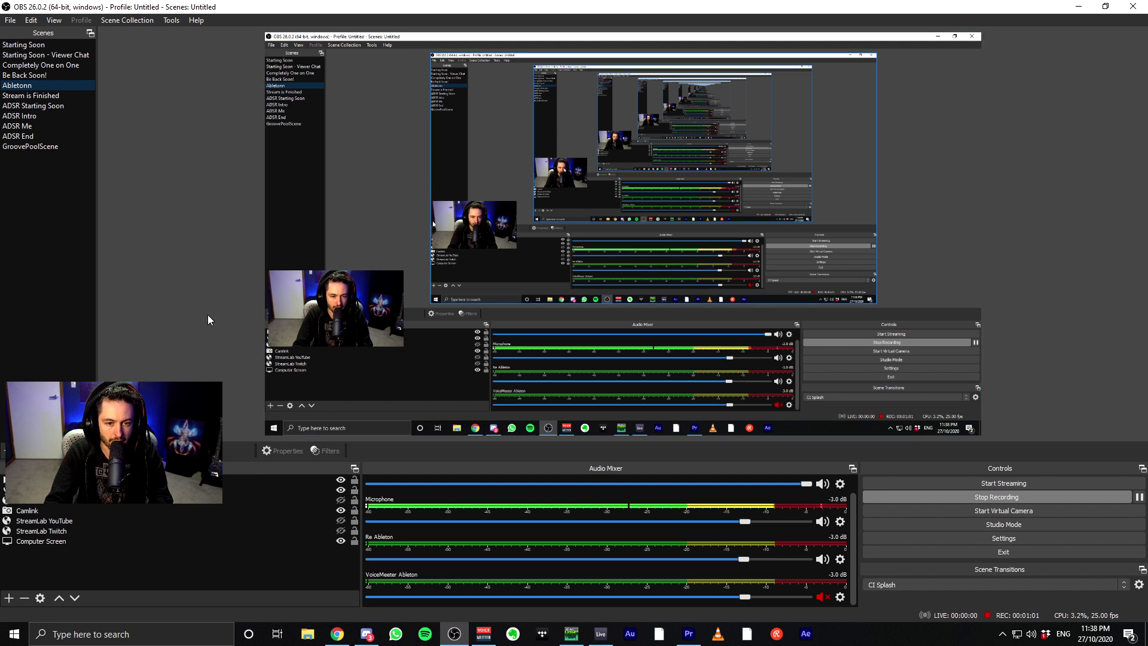
click(333, 484)
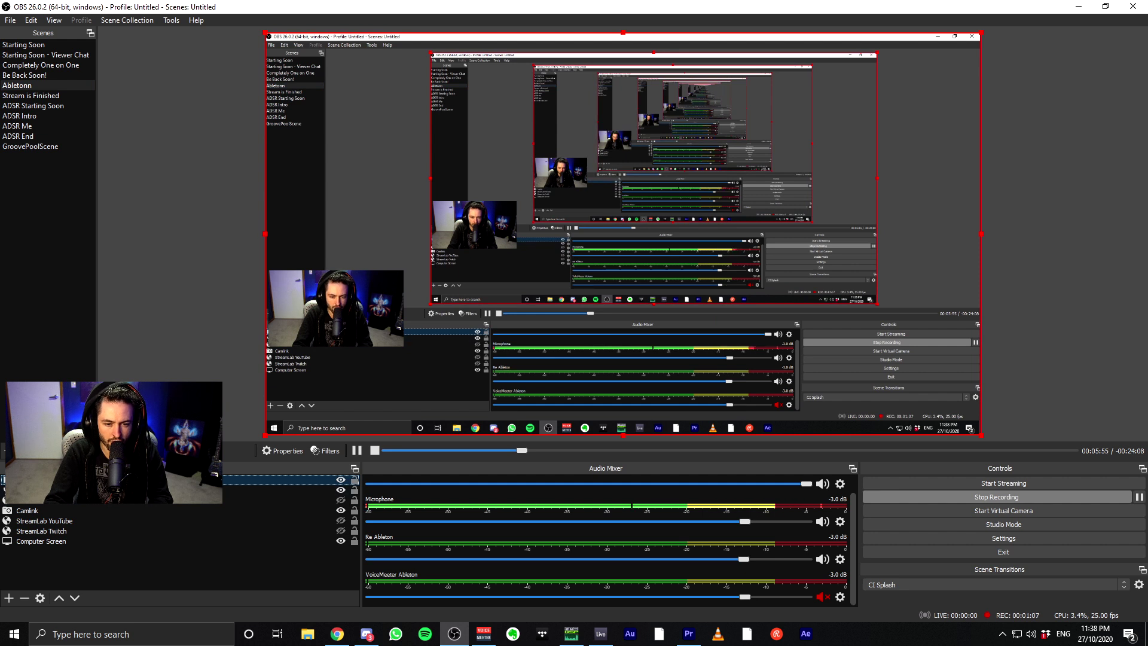
drag(518, 450, 508, 449)
mouse_move(406, 457)
mouse_down()
mouse_move(385, 457)
mouse_move(397, 454)
mouse_up()
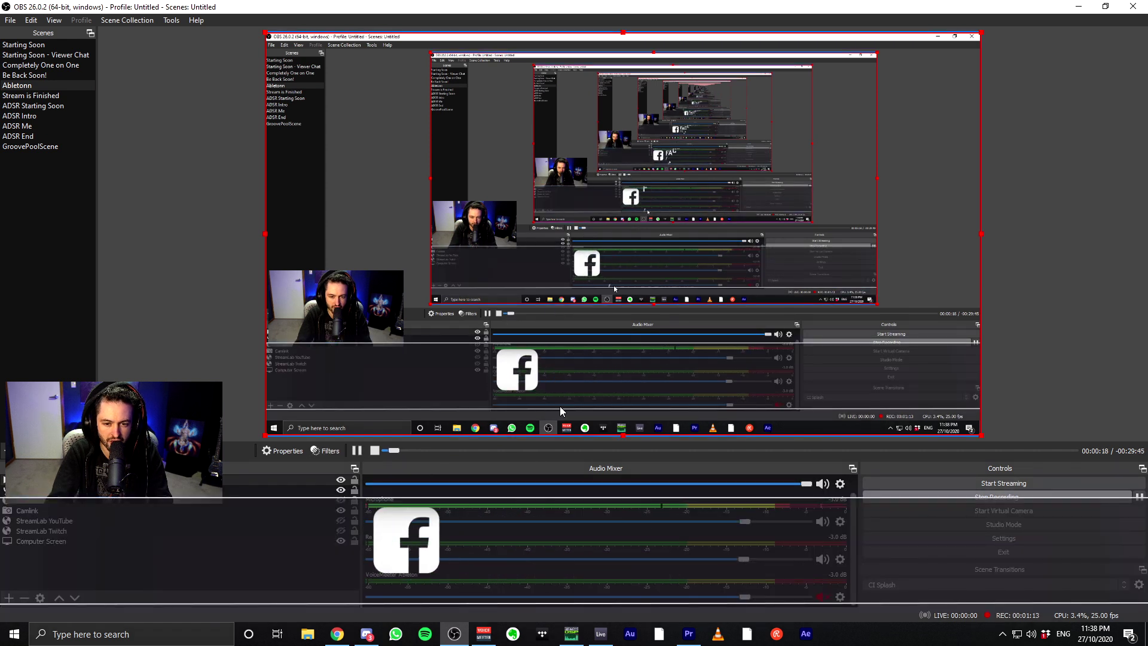
click(357, 450)
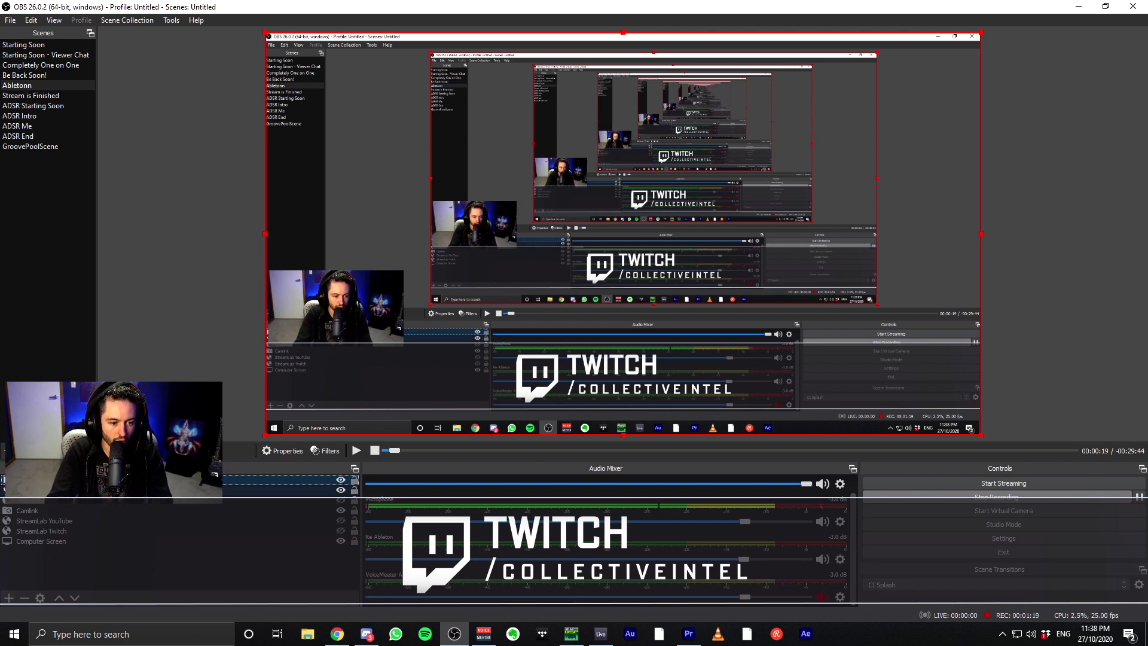
- Step through the audio input, Chat and Camlink sources and open the Camlink properties
click(287, 490)
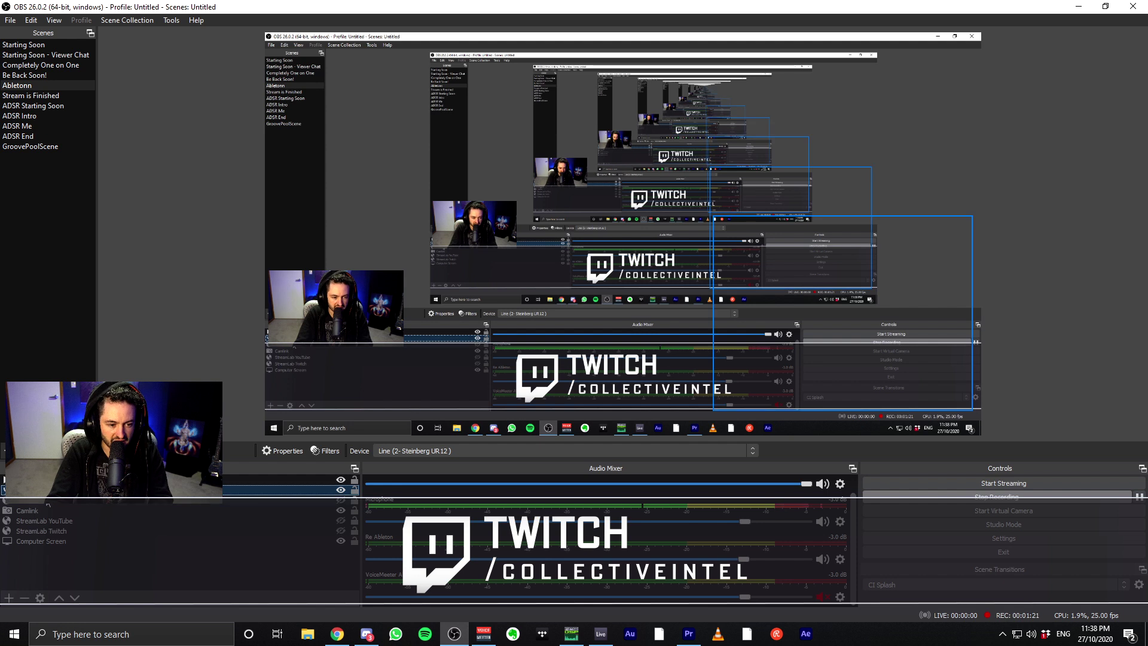
click(311, 503)
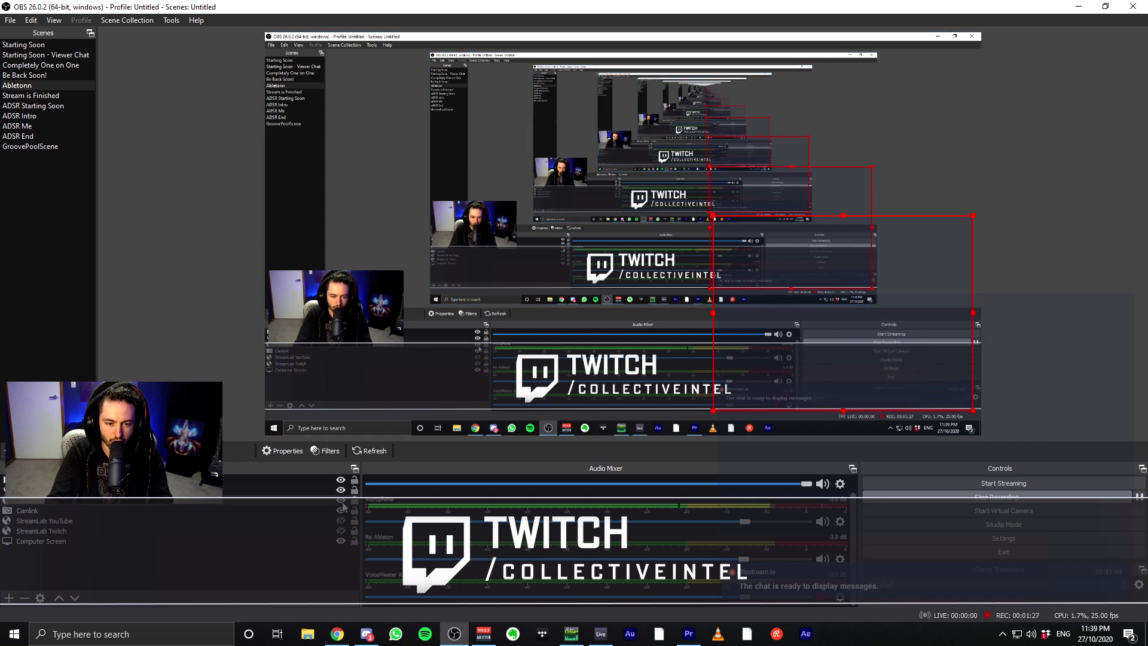
click(272, 511)
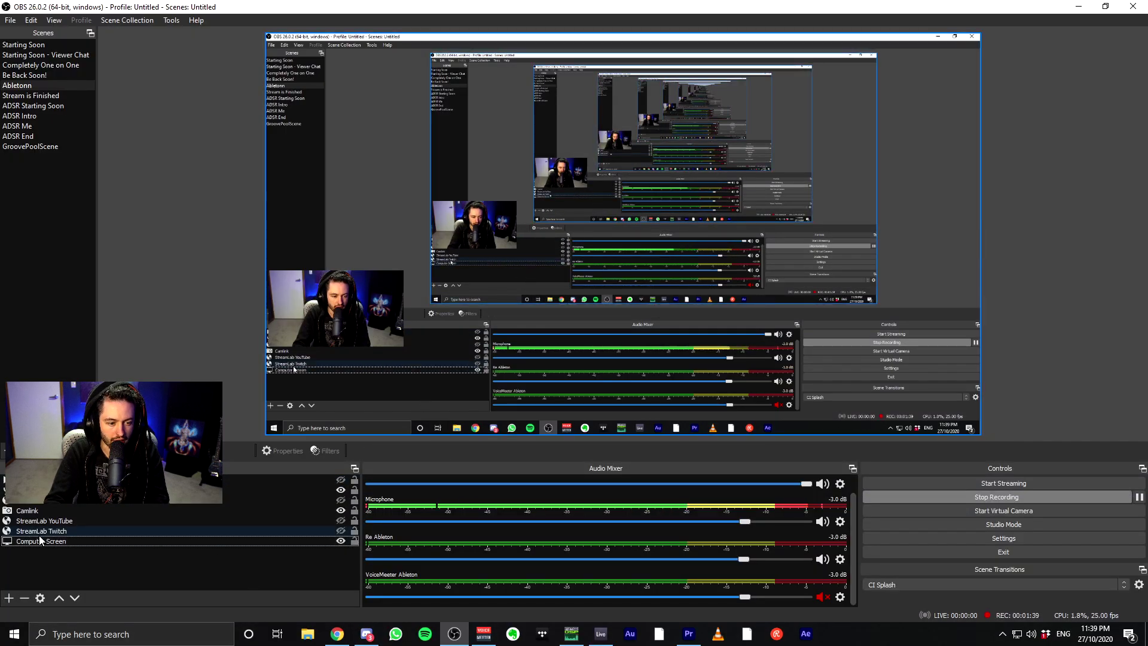
click(37, 512)
double_click(37, 512)
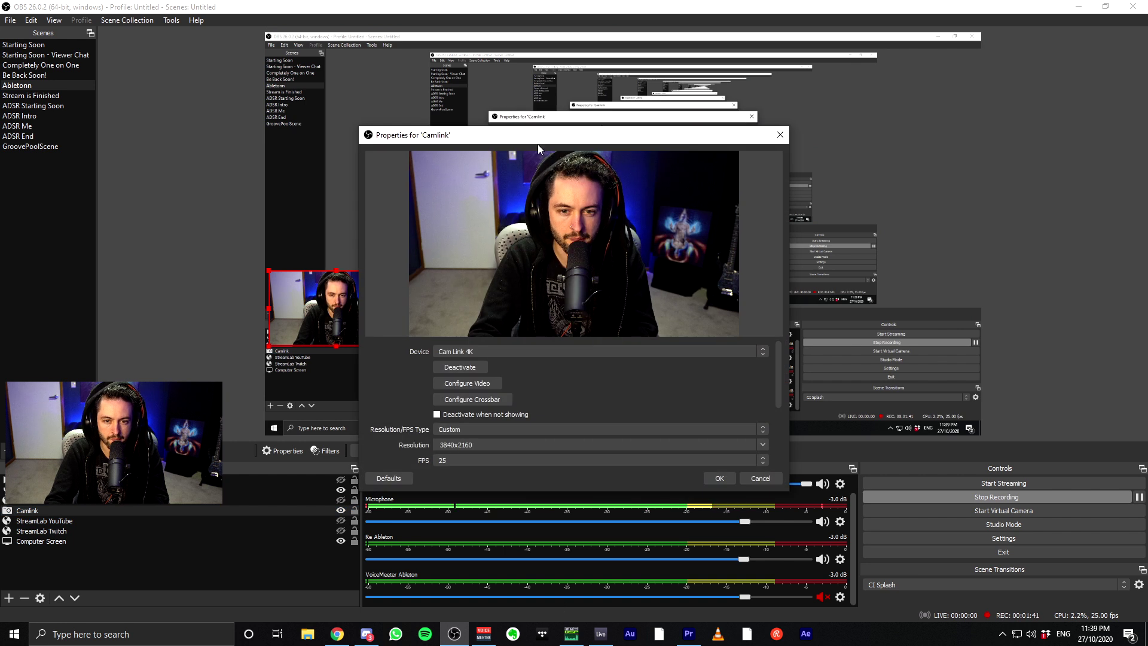
drag(537, 143, 644, 146)
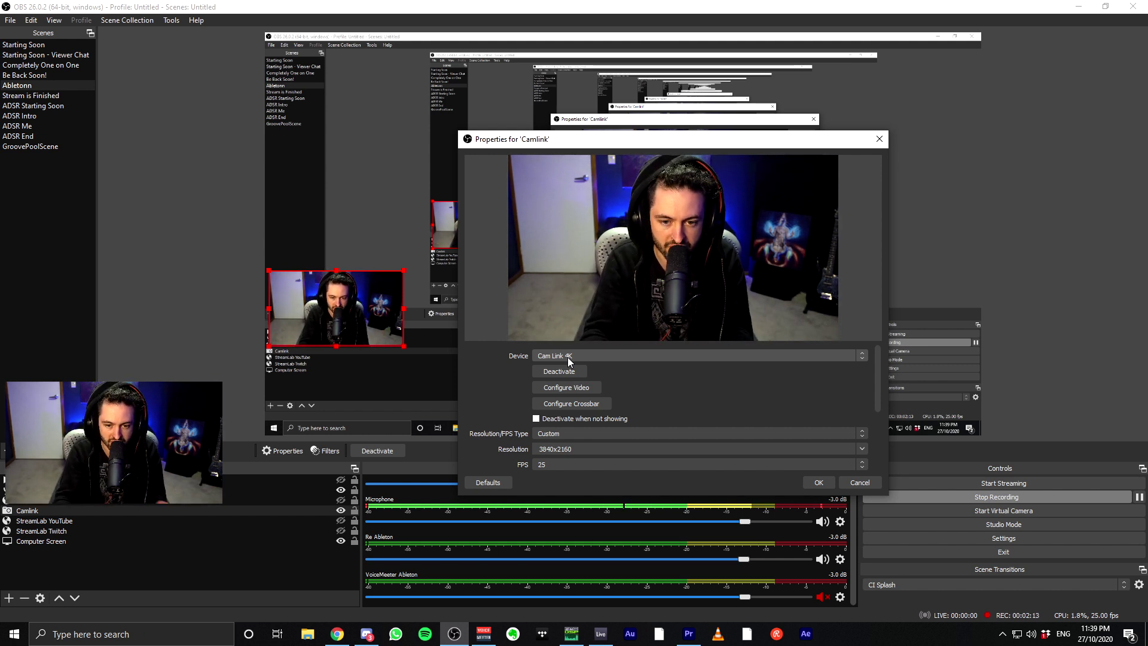
- Review the Camlink webcam properties and close them, keeping its settings
drag(877, 393, 888, 416)
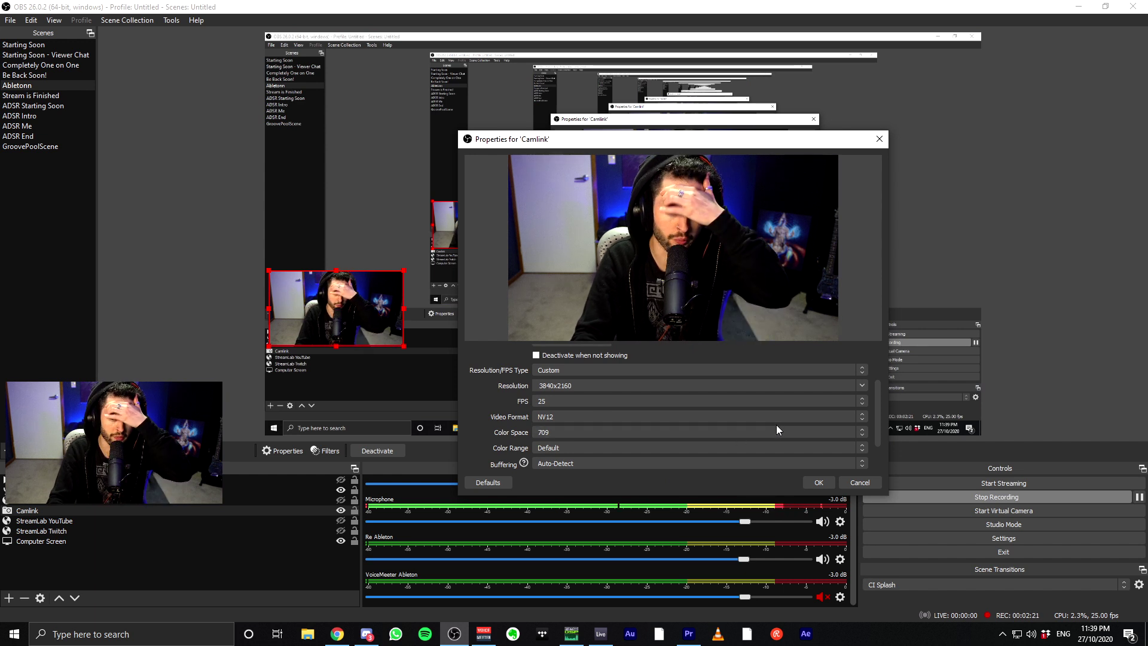
drag(875, 403, 881, 353)
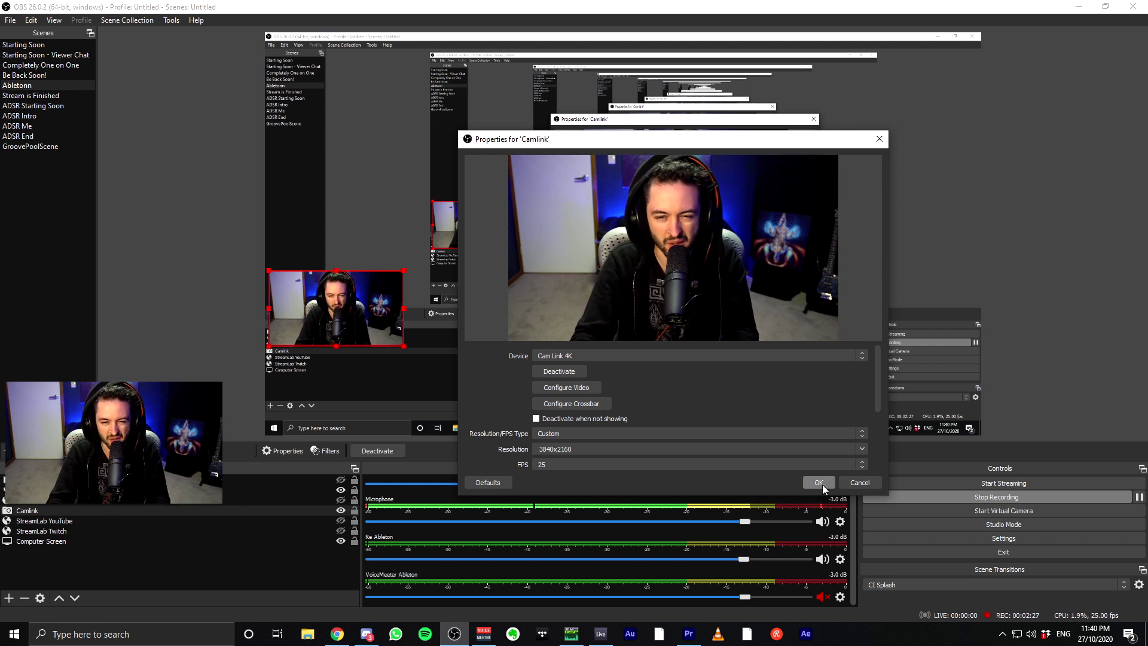
drag(878, 385, 876, 475)
scroll(876, 417, up, 3)
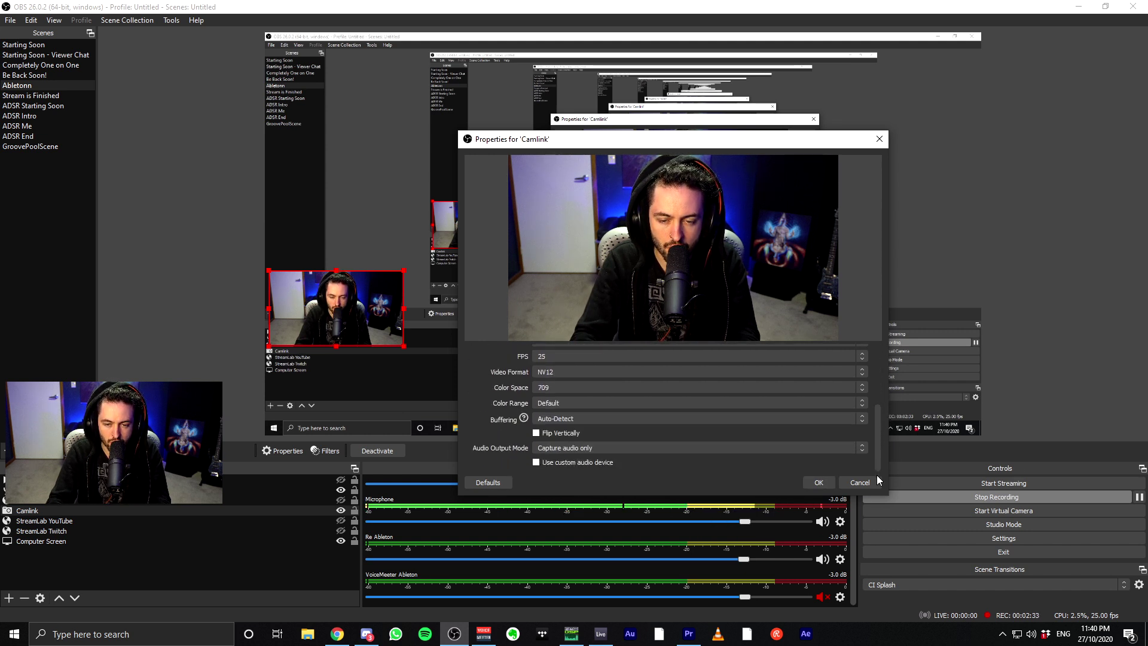
scroll(876, 473, up, 5)
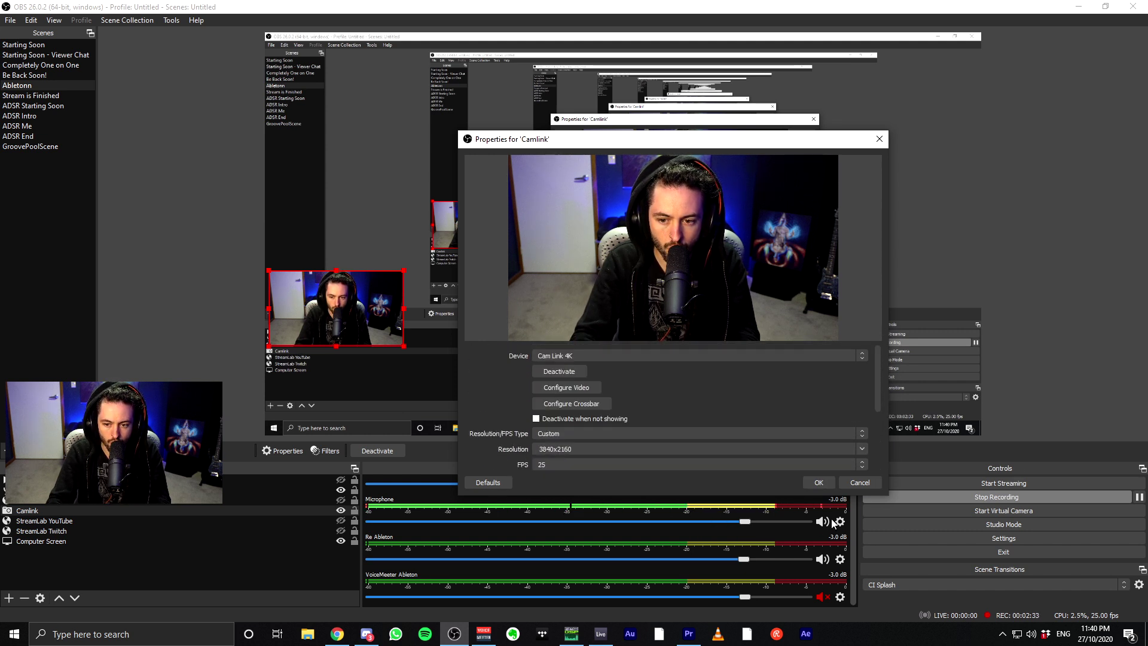
click(814, 483)
- Check the Computer Screen source's display choice, leaving it unchanged
click(317, 541)
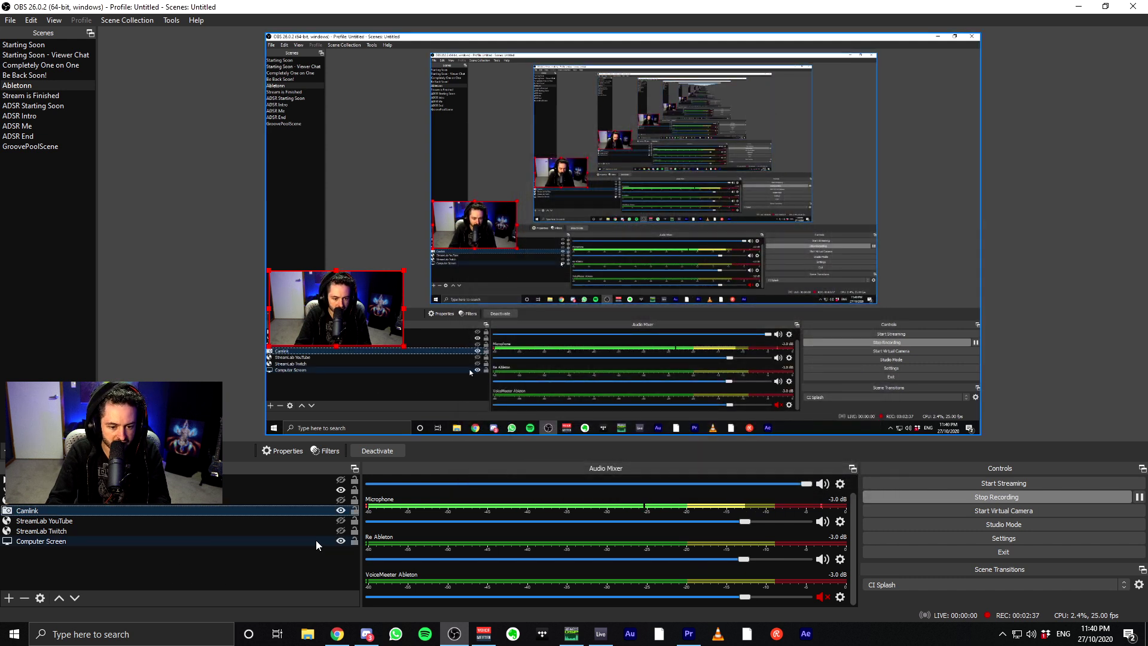
double_click(331, 541)
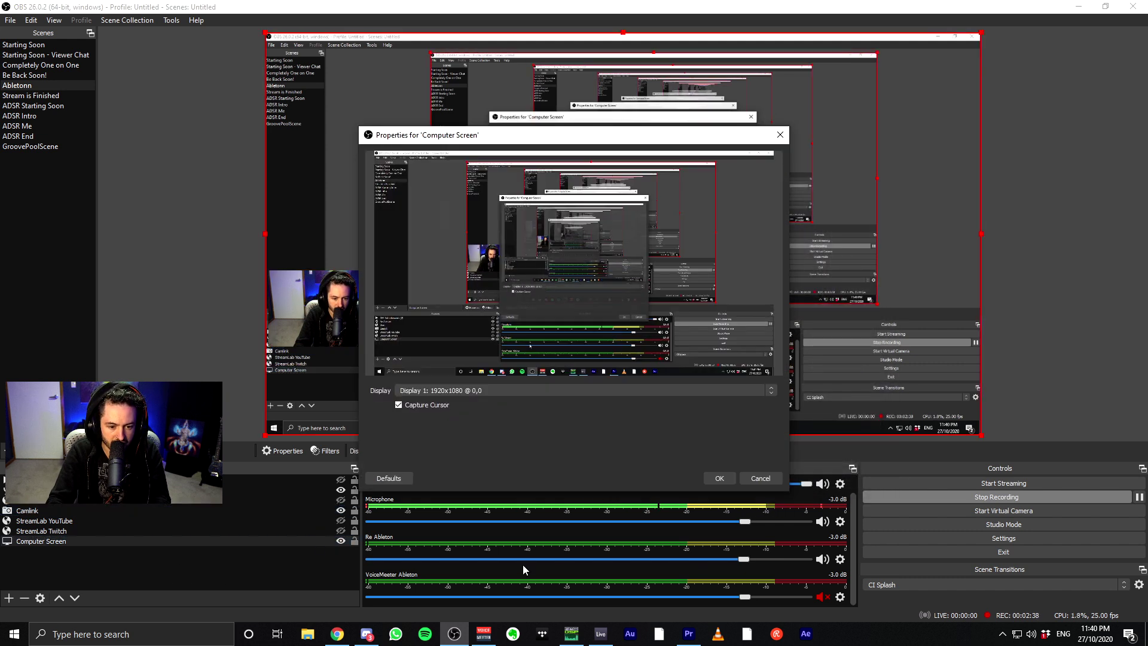
click(425, 390)
click(464, 408)
key(Return)
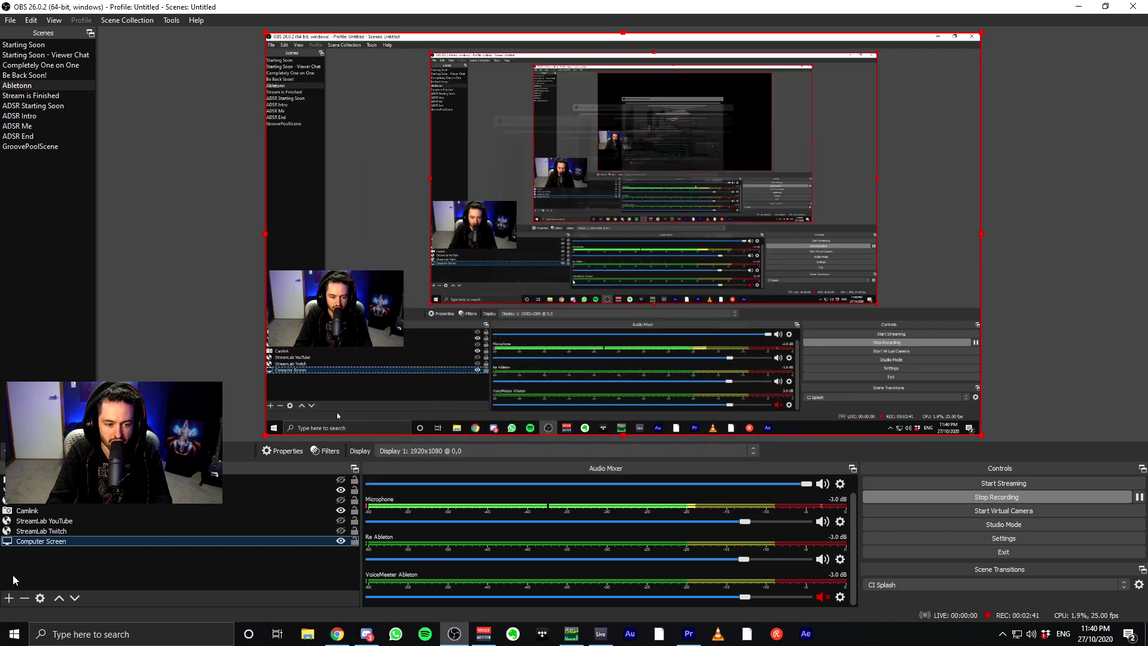
- Look through the list of source types to add without adding one
click(10, 598)
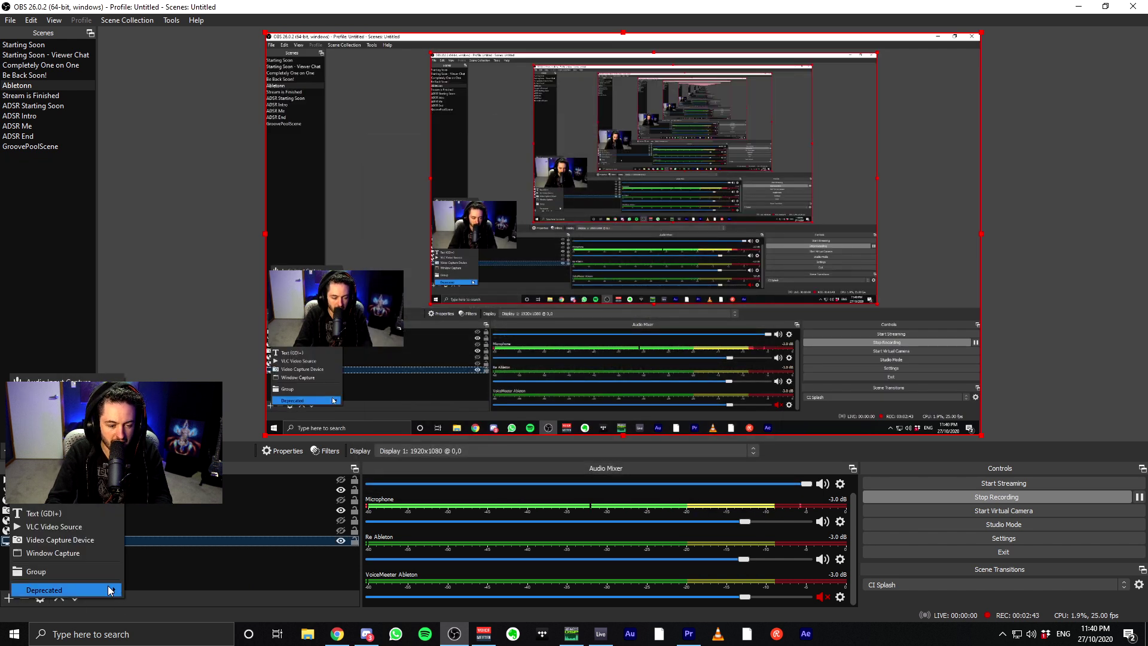
click(2, 601)
click(9, 598)
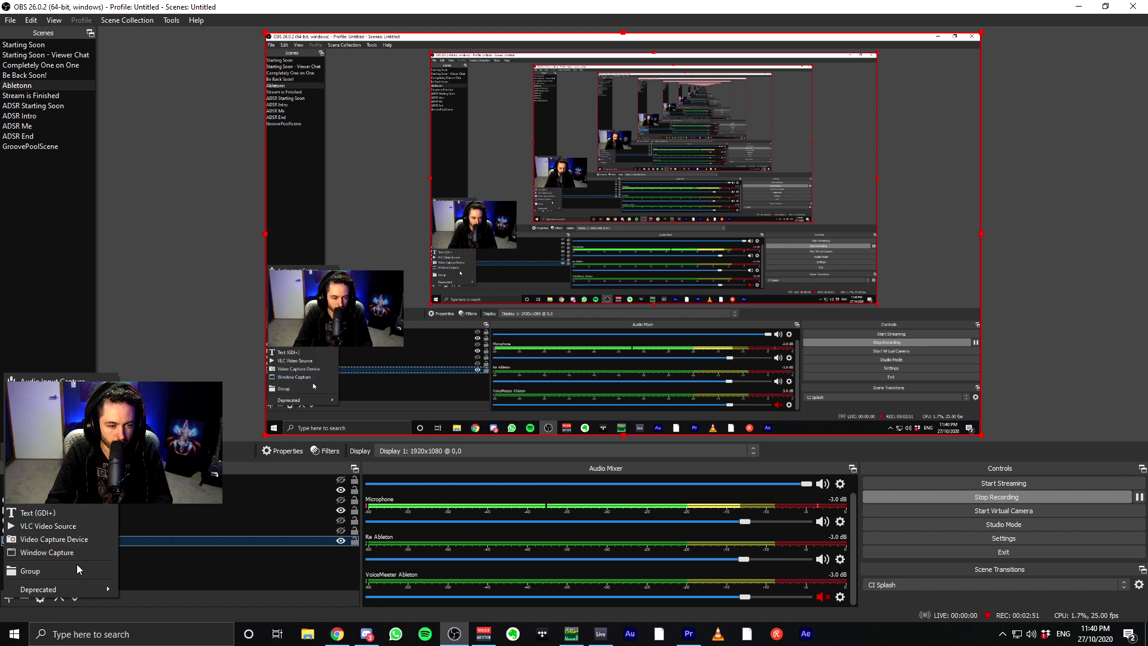
click(191, 566)
- Recheck the Computer Screen properties, toggle its visibility off and on, then select Camlink
double_click(133, 542)
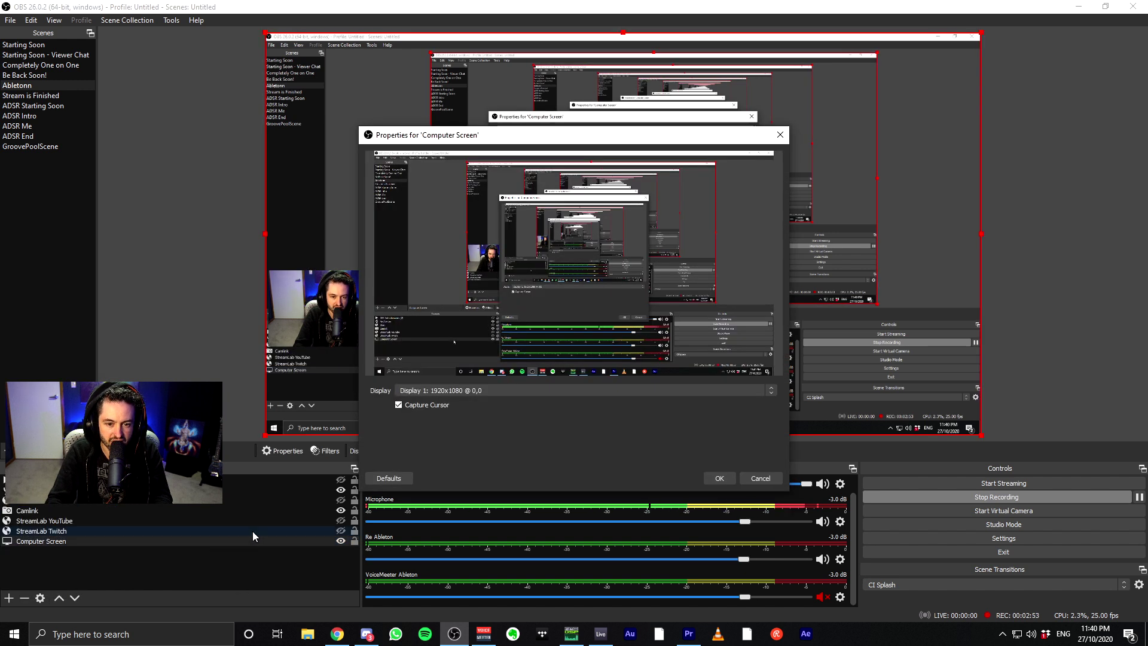
click(719, 478)
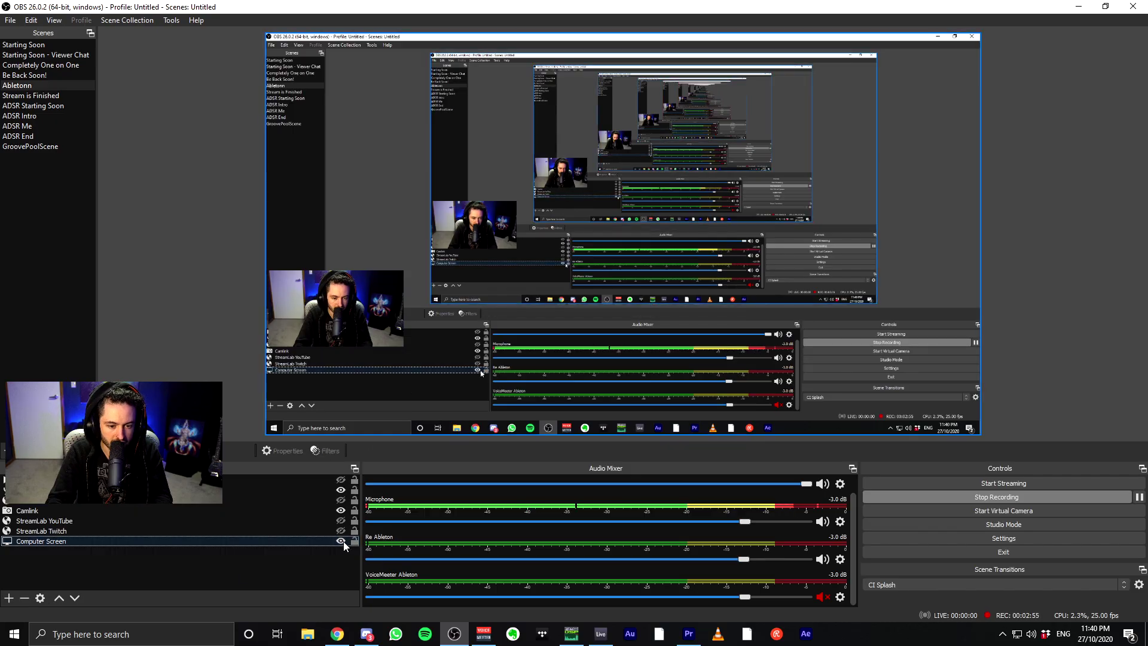
click(341, 541)
click(341, 540)
click(343, 514)
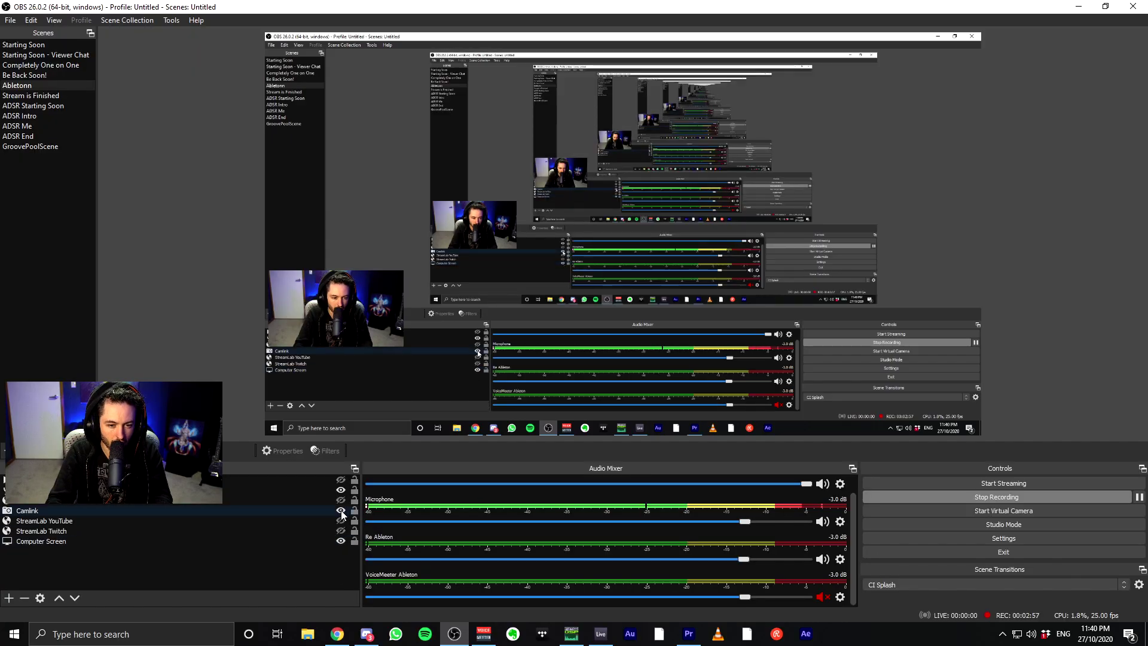
- Shrink OBS into a smaller window over Ableton and toggle the Camlink webcam off and on
click(659, 635)
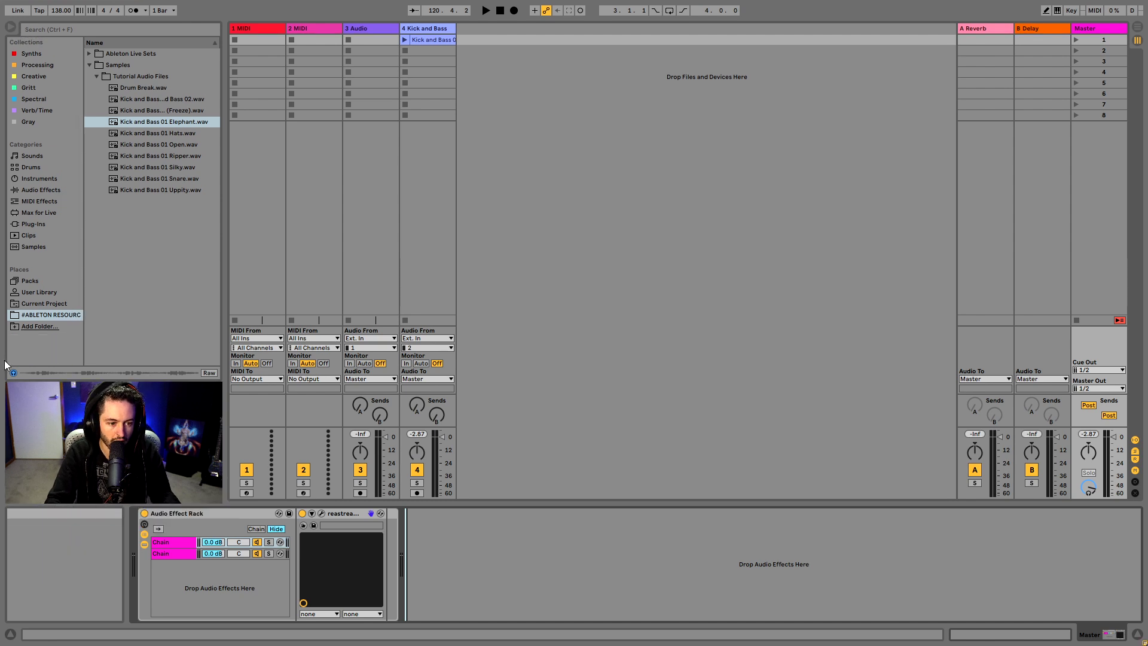
key(alt+Tab)
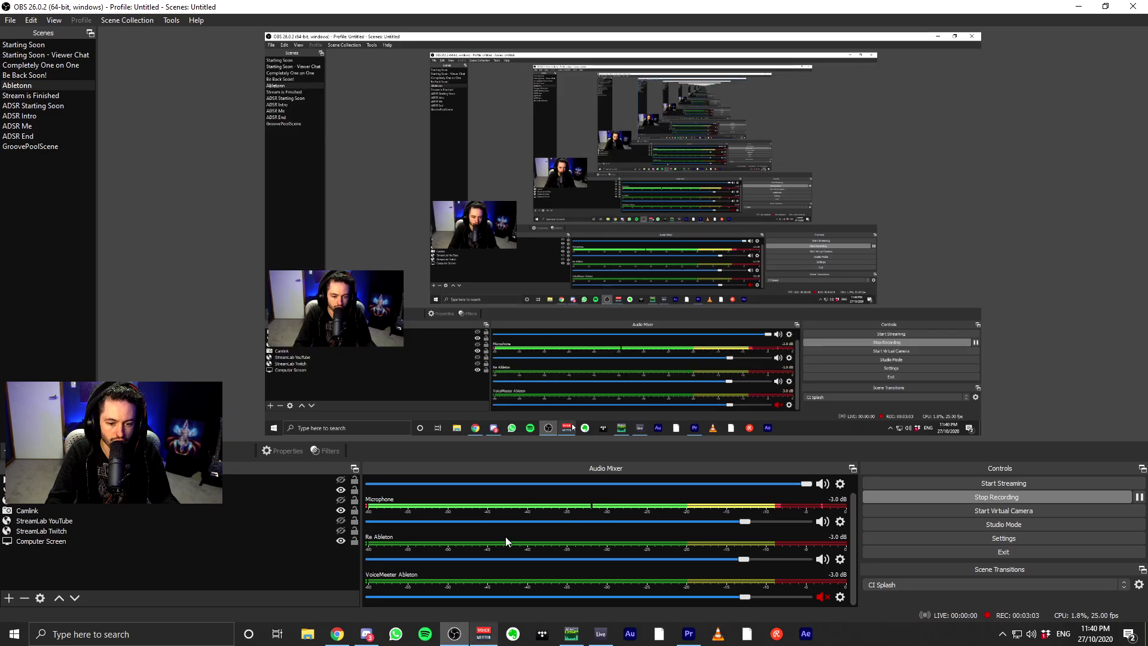
drag(488, 9, 820, 49)
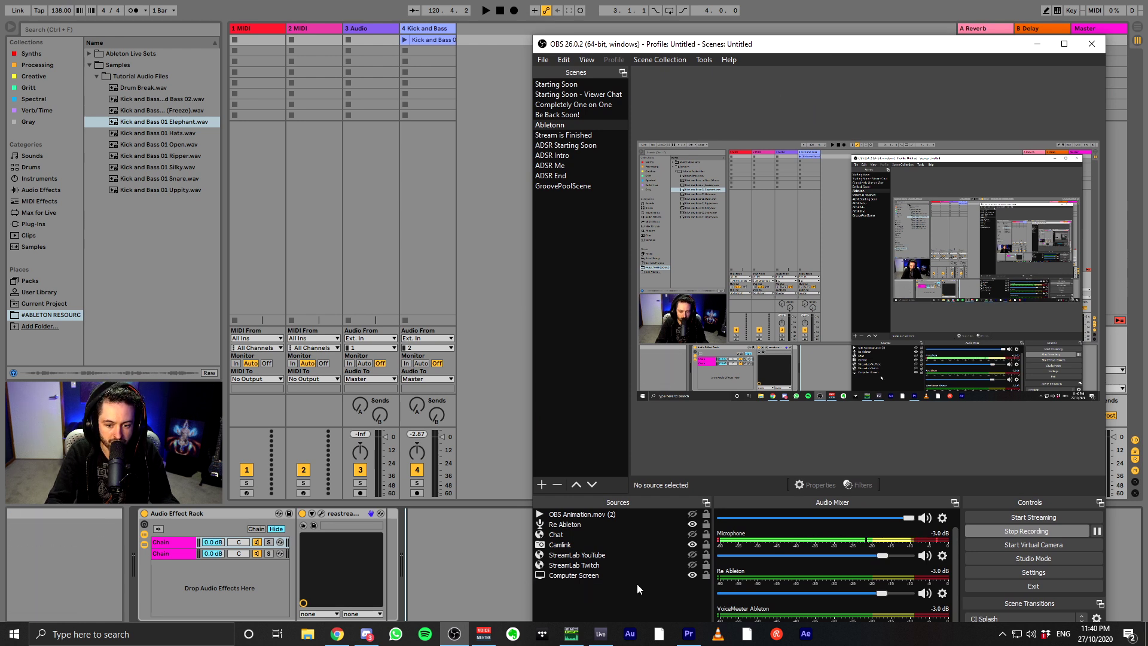
click(692, 545)
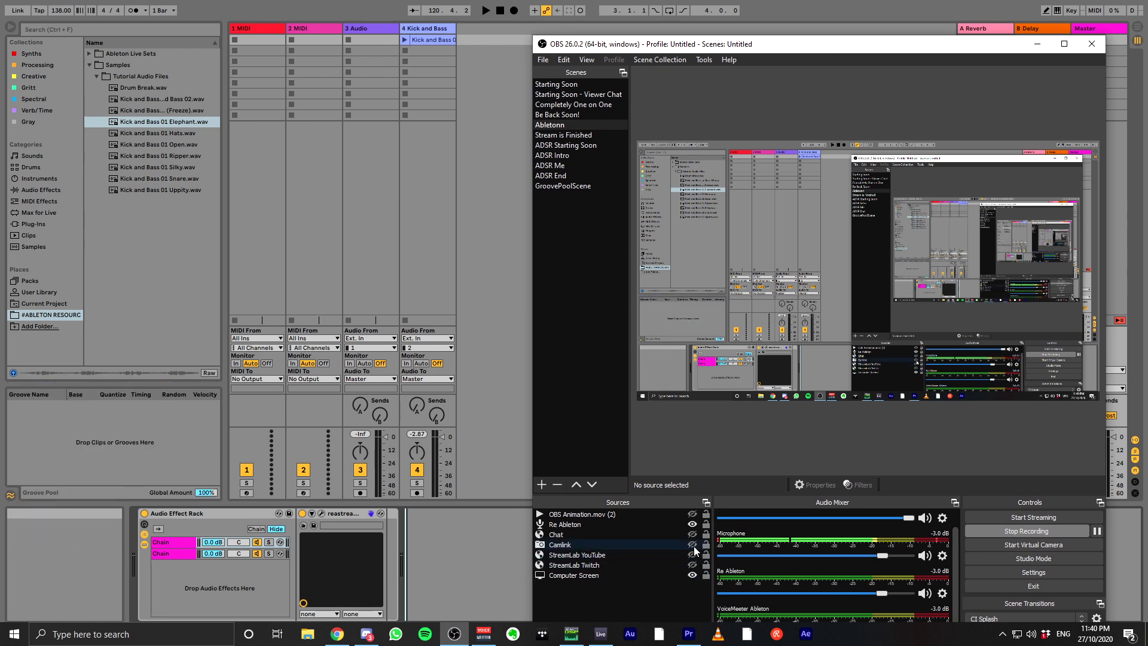
click(693, 546)
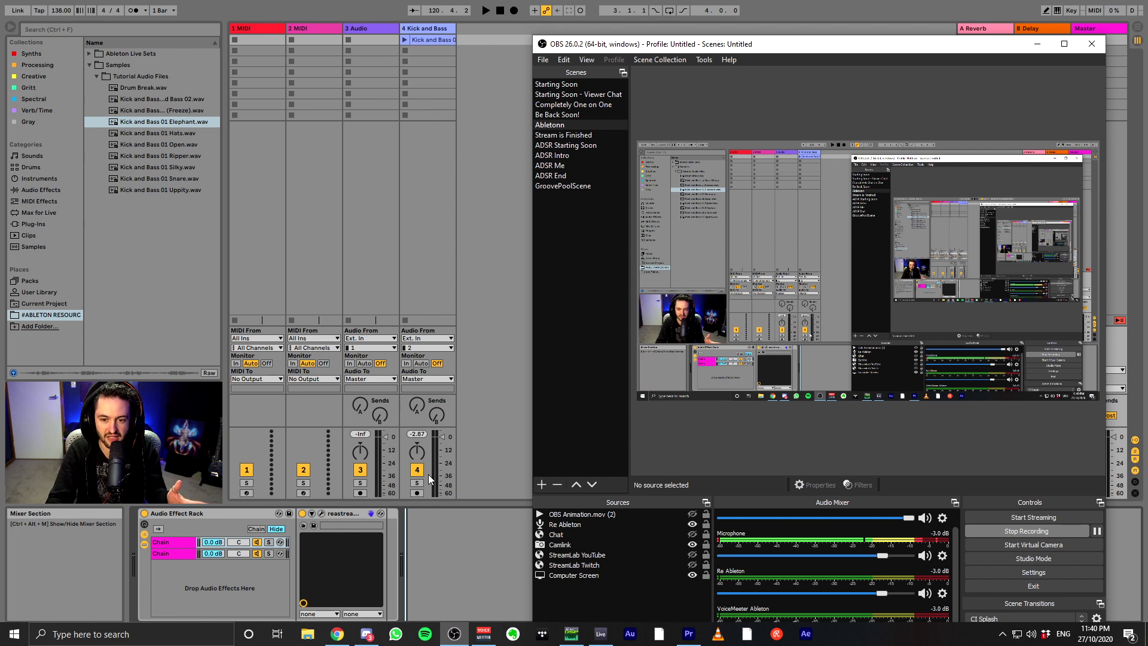
- Leave Ableton's full-screen view with F11 and maximize the OBS window
click(480, 466)
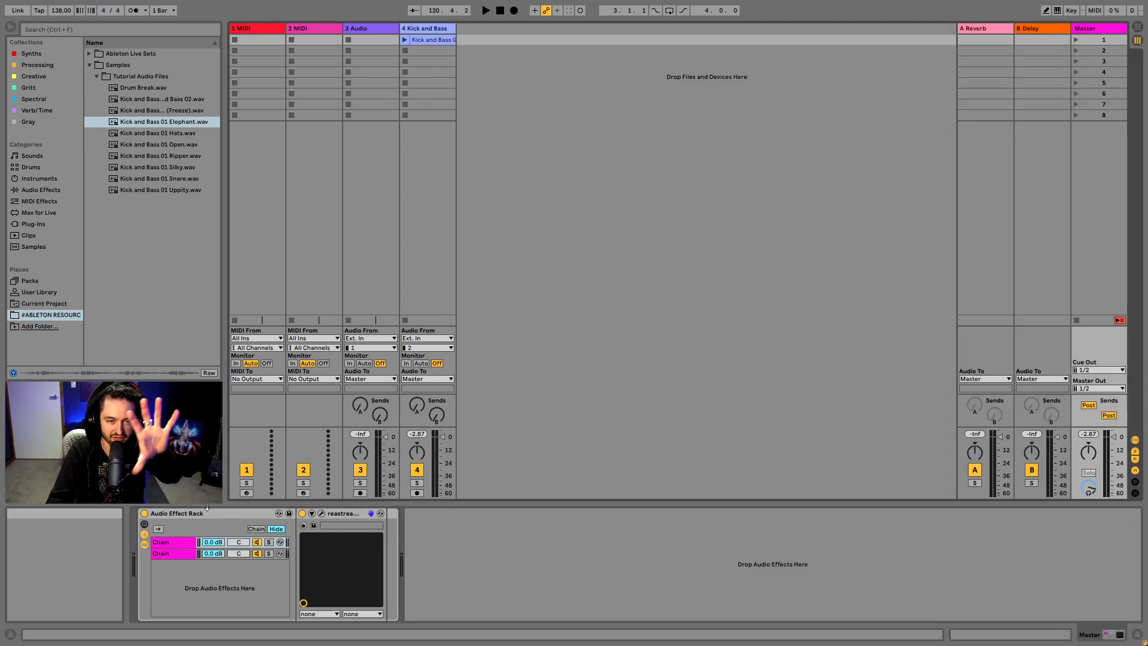
key(F11)
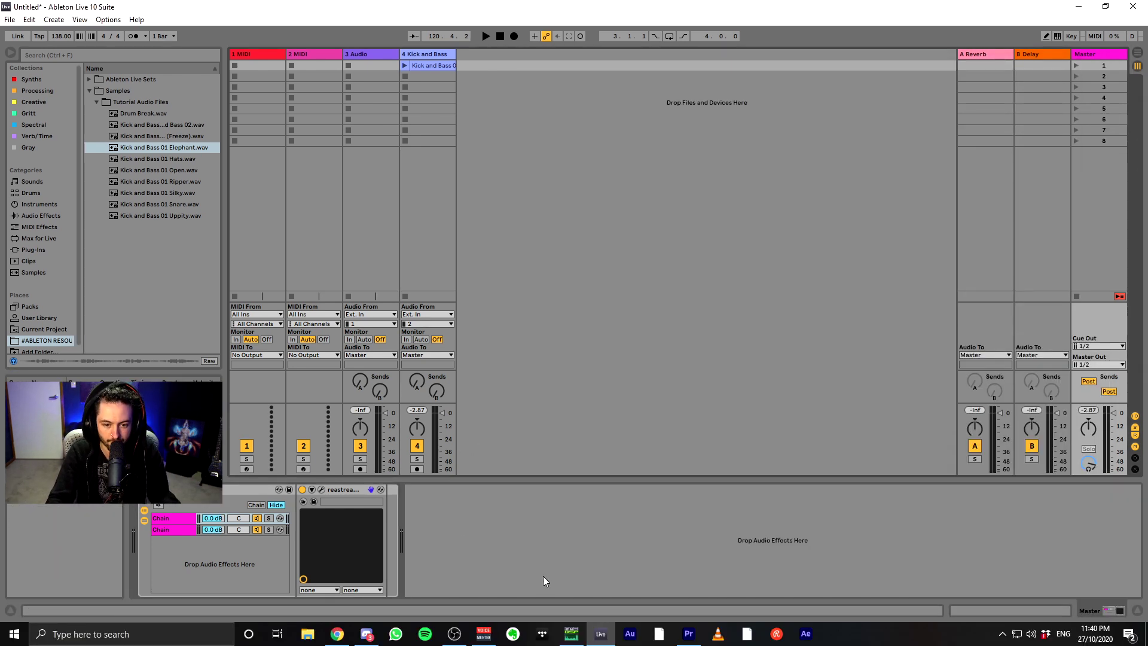
click(454, 634)
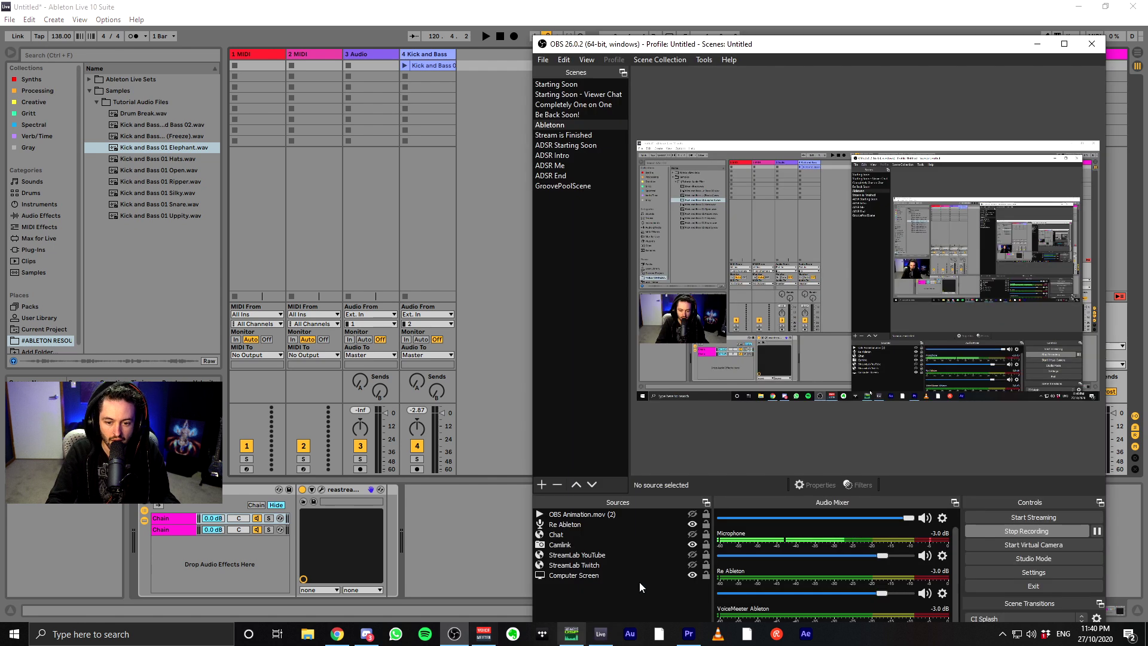
double_click(691, 48)
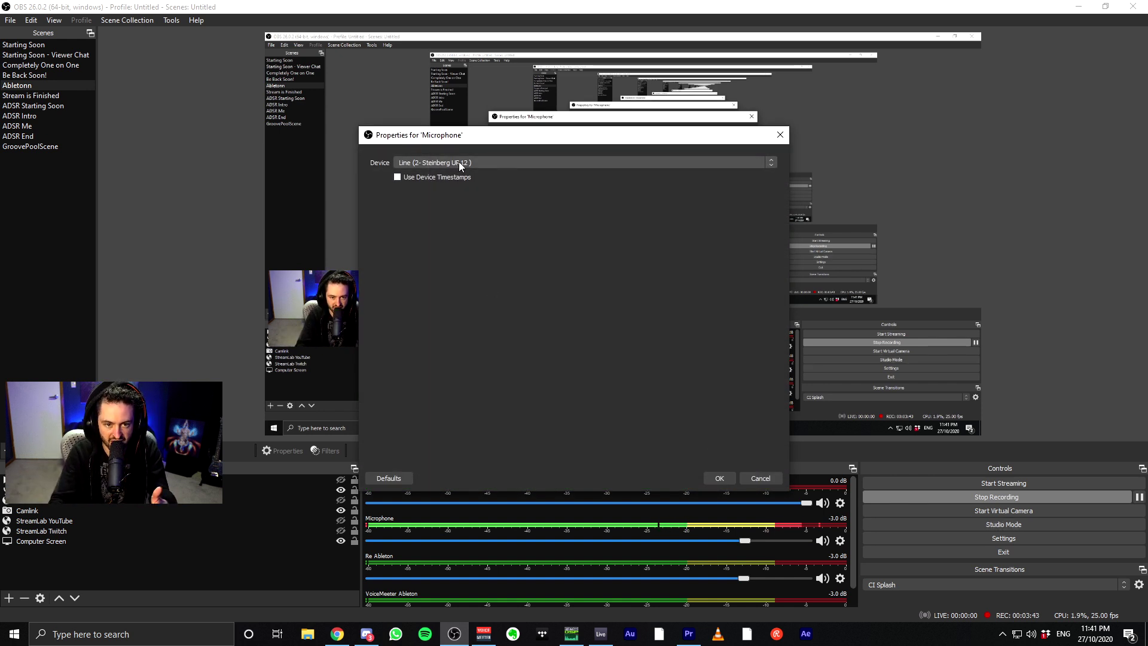
- Dismiss the Microphone properties unchanged and glance at its mixer options menu
click(760, 478)
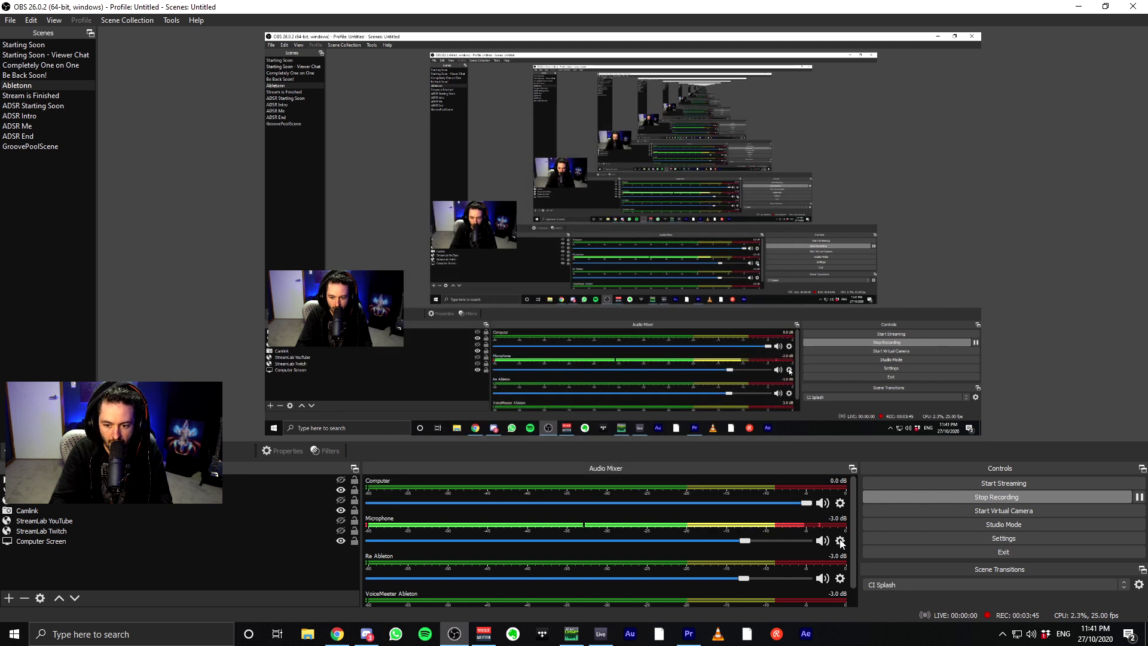
click(840, 540)
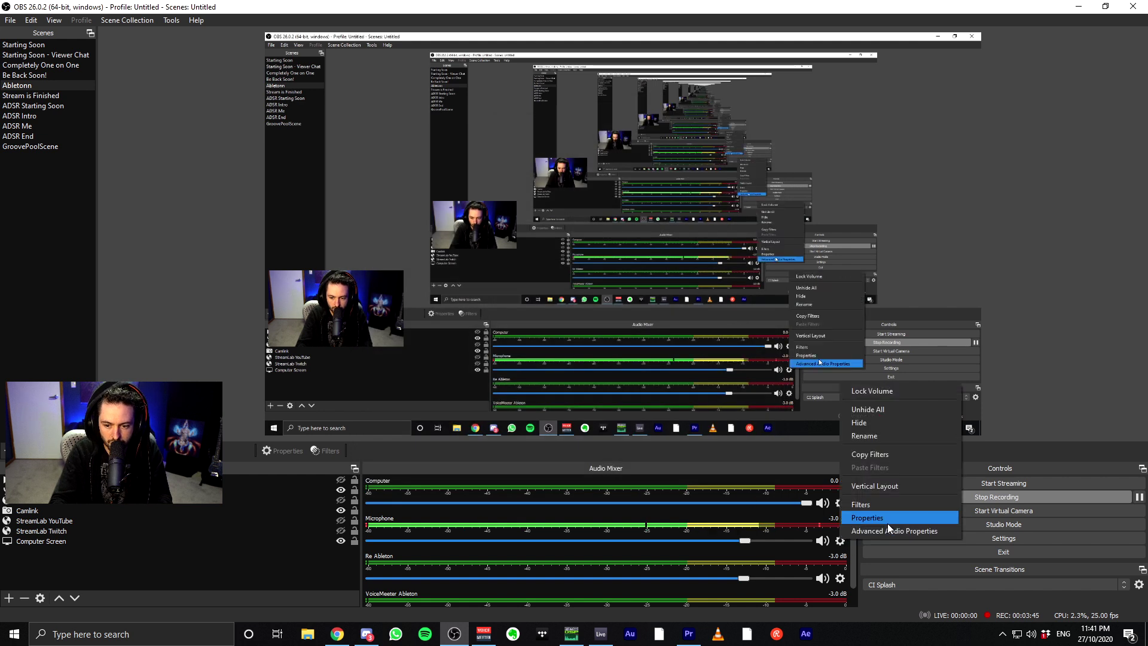
click(840, 540)
click(840, 540)
click(736, 561)
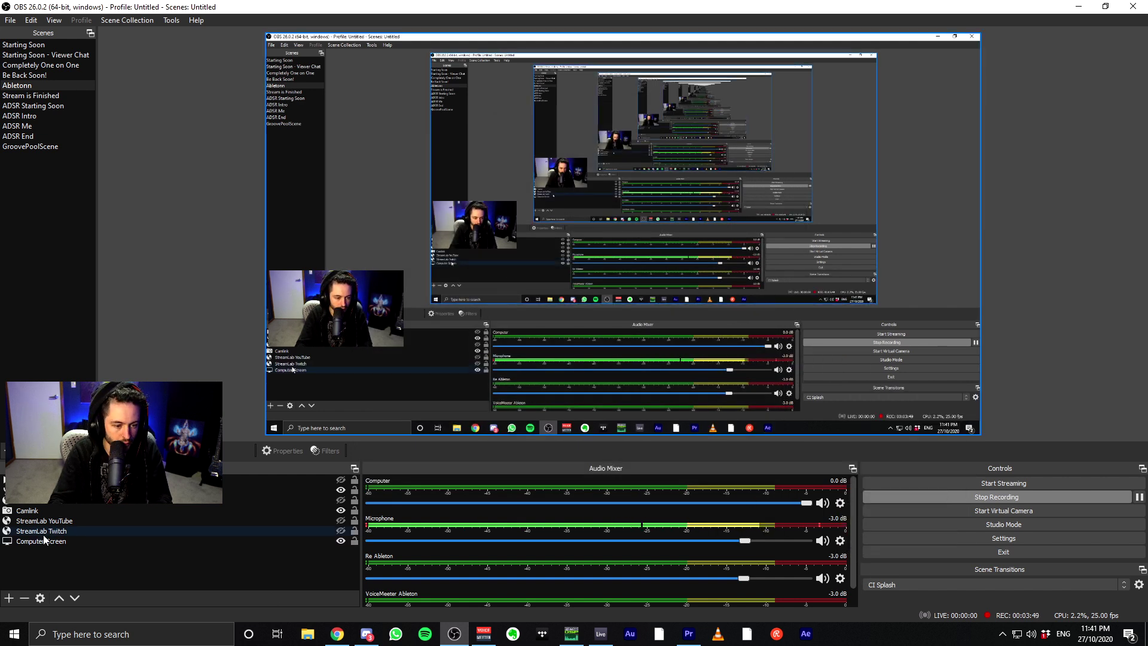
- Check the Camlink camera source's filters, then close them
click(89, 510)
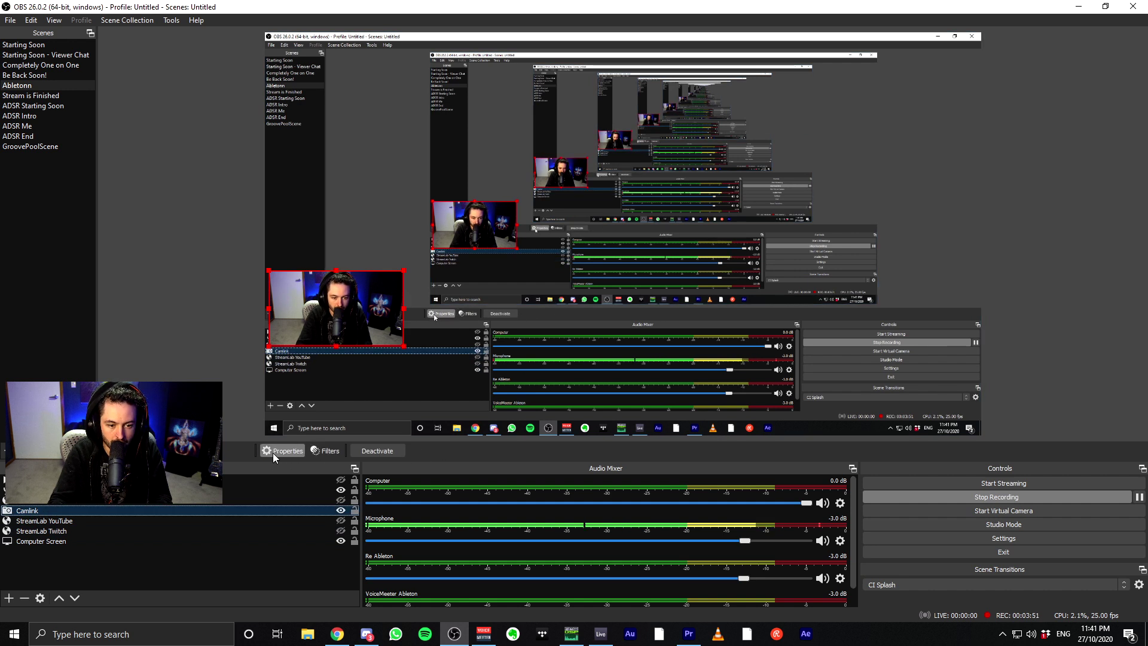
click(328, 454)
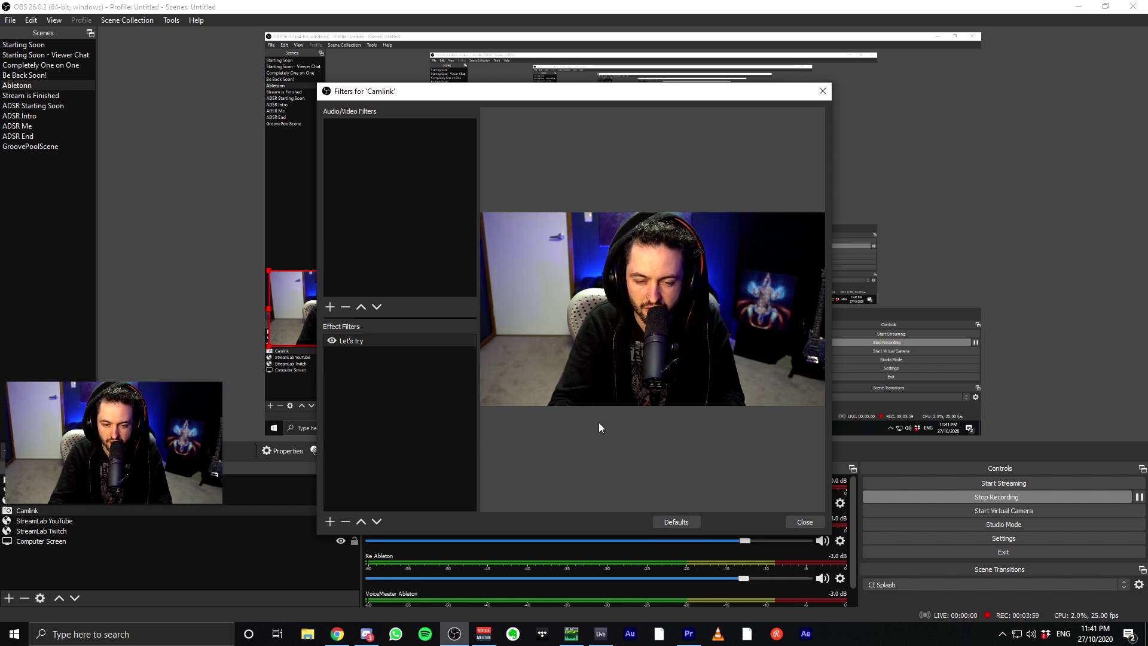
click(804, 522)
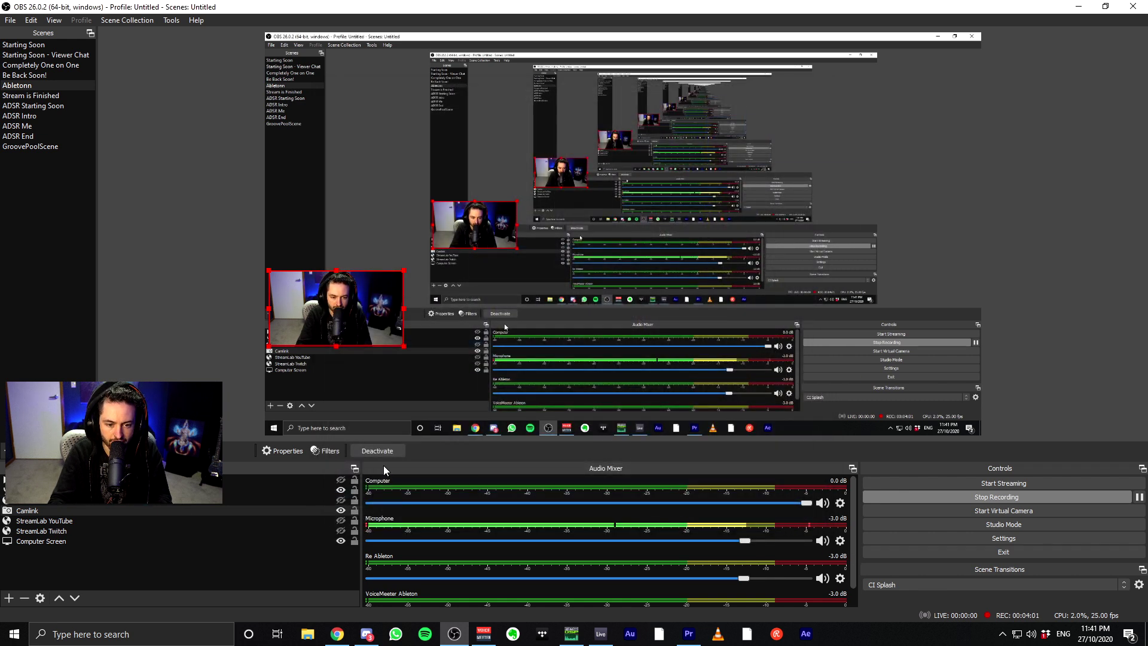
click(326, 451)
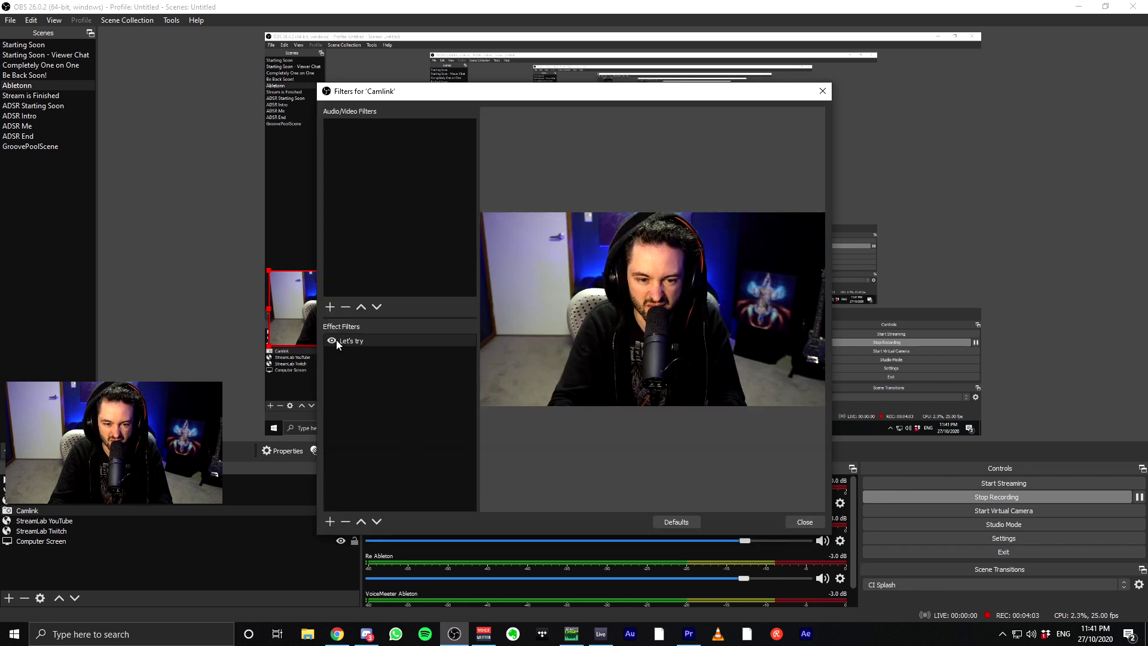
click(804, 522)
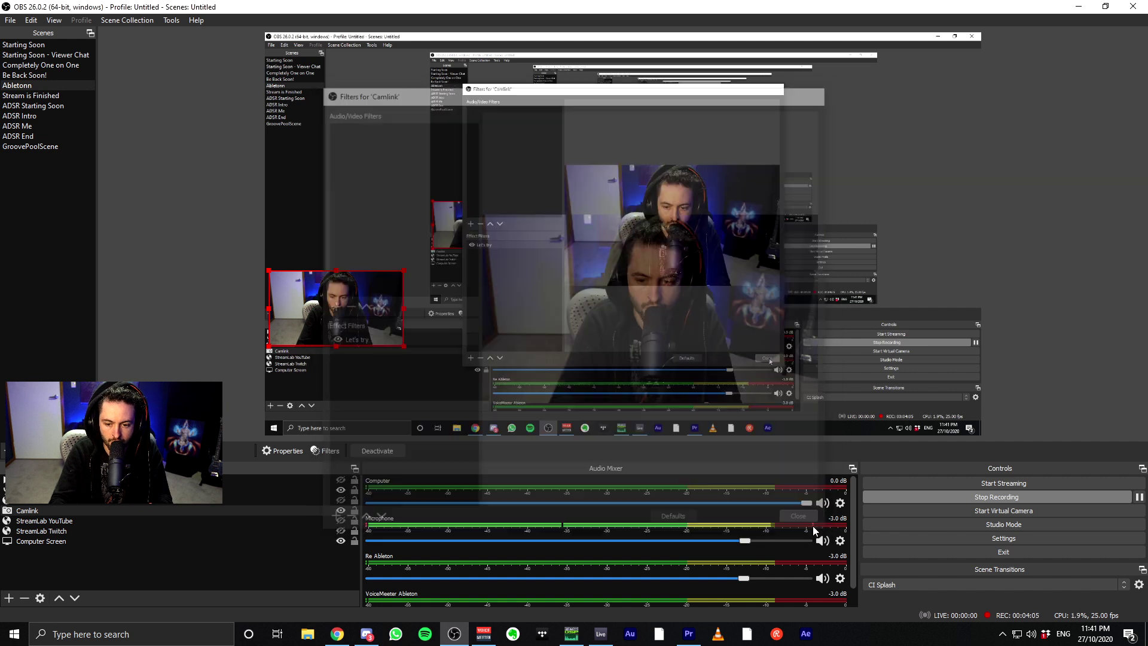
- Open the Microphone's filters and view Pro-G, Pro-C2, Pro-Q3, Pro-C2/2 and Pro-L2 in turn
click(841, 541)
click(873, 513)
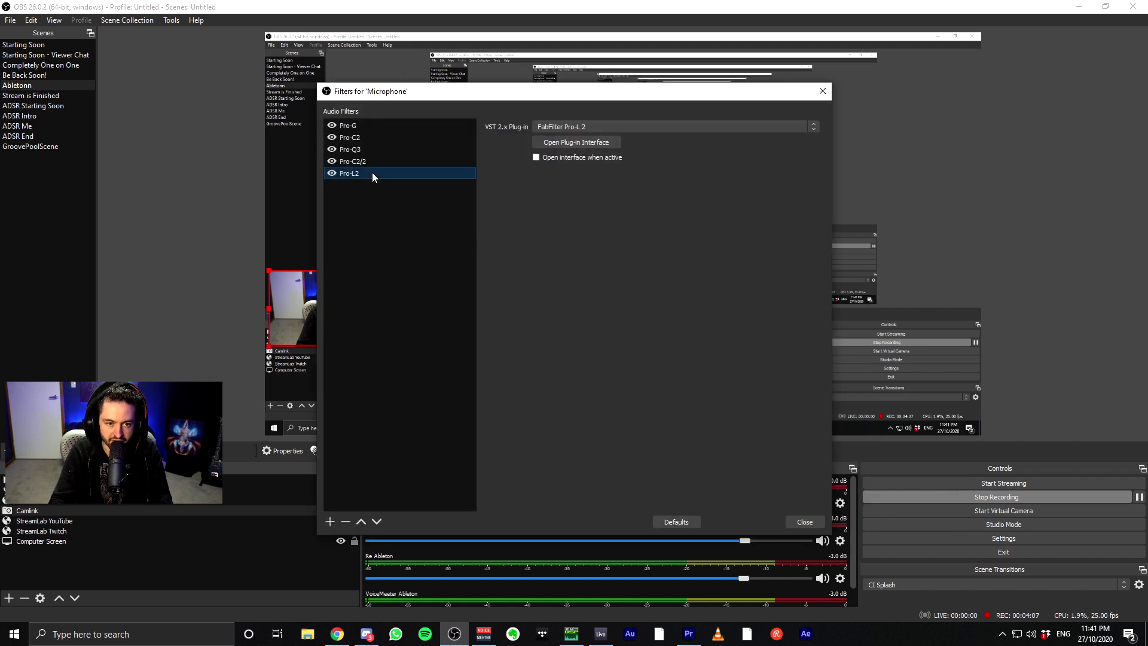
click(357, 127)
click(361, 138)
click(356, 149)
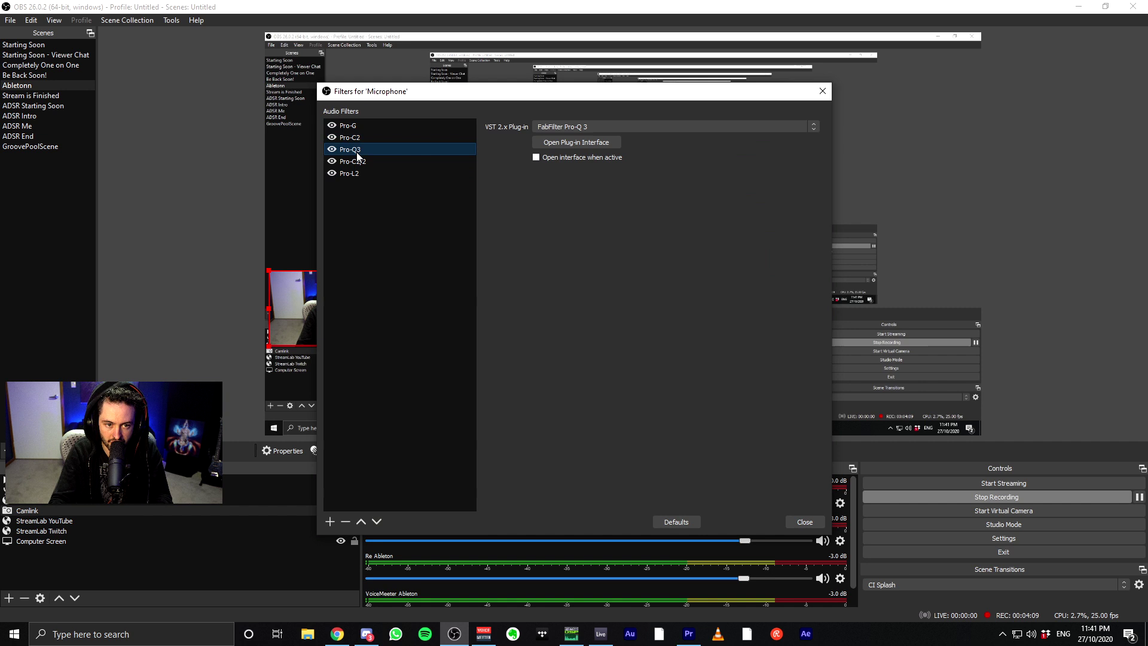
click(354, 162)
click(354, 174)
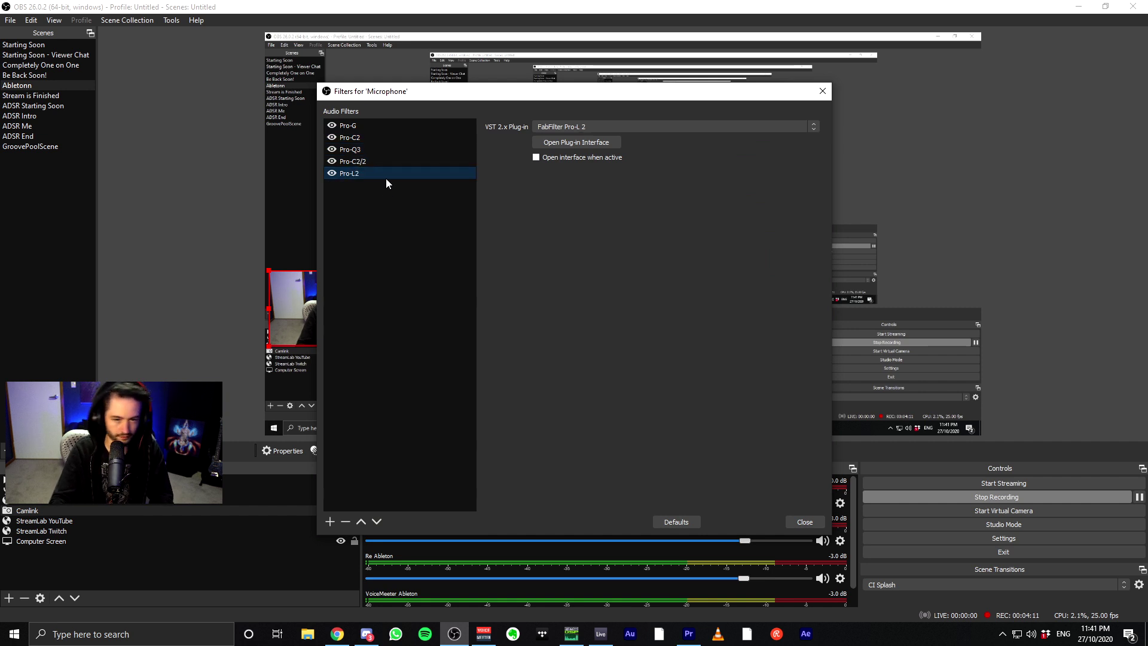
click(366, 126)
- Open the Pro-Q 3 equaliser's plug-in interface to inspect it, then close it
click(371, 137)
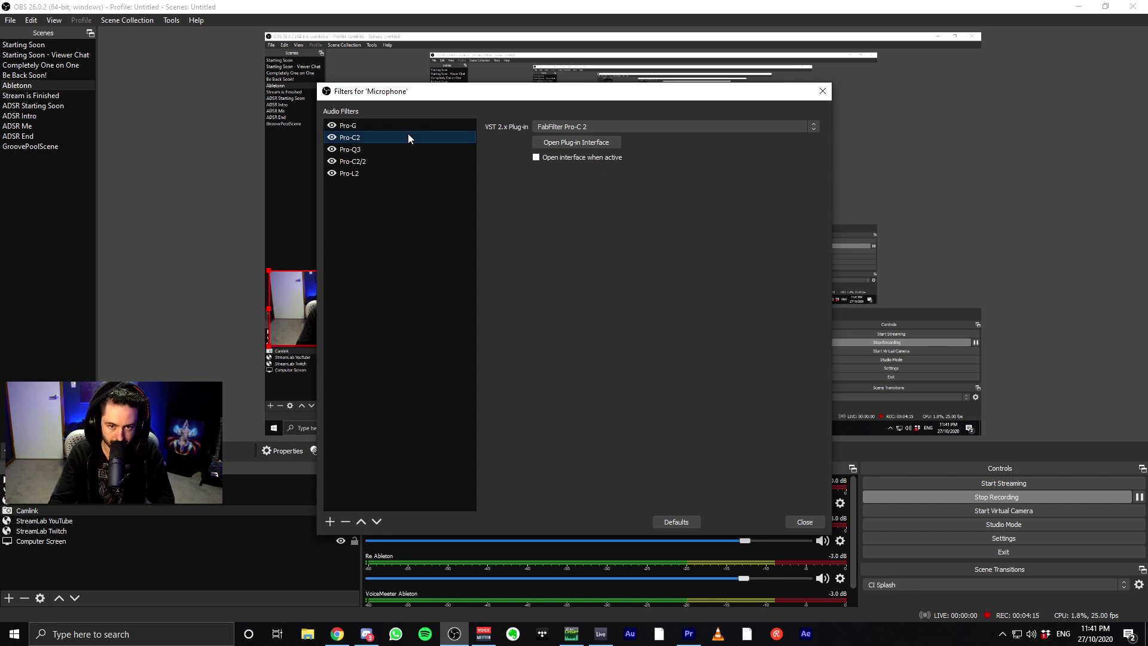
click(364, 148)
click(609, 145)
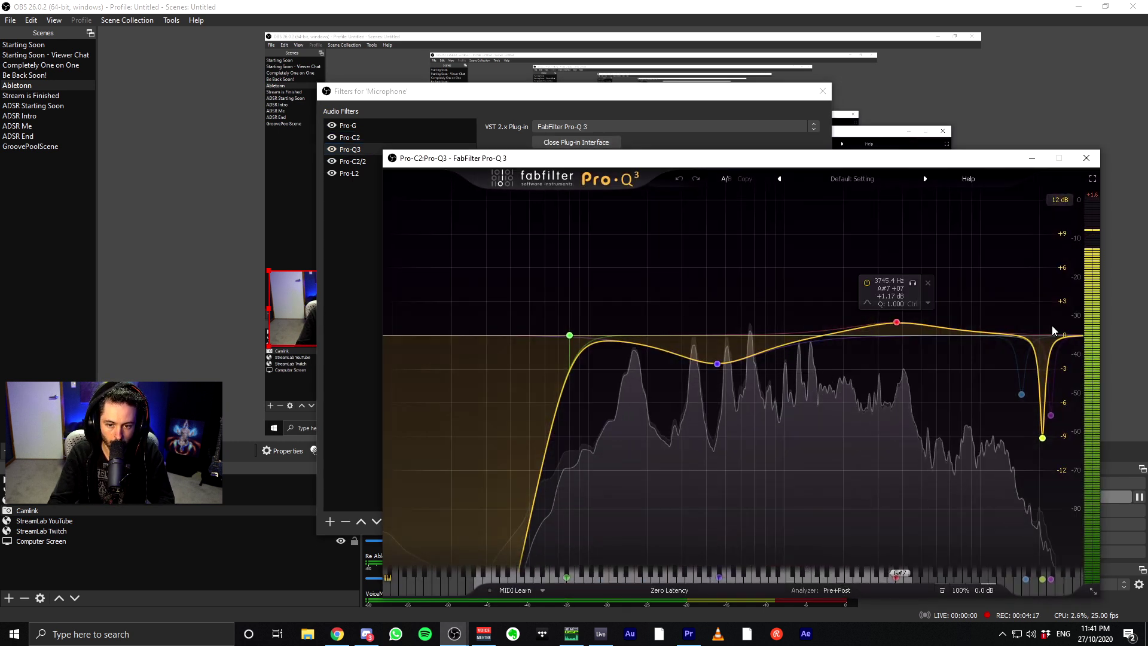
drag(911, 163, 721, 115)
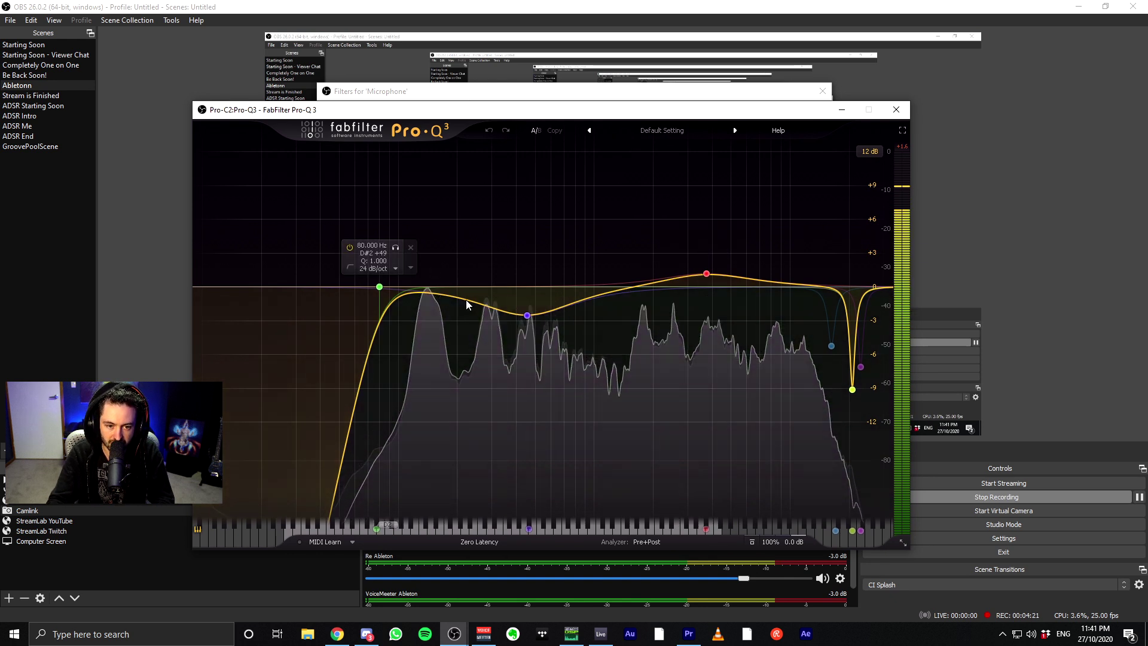
click(896, 110)
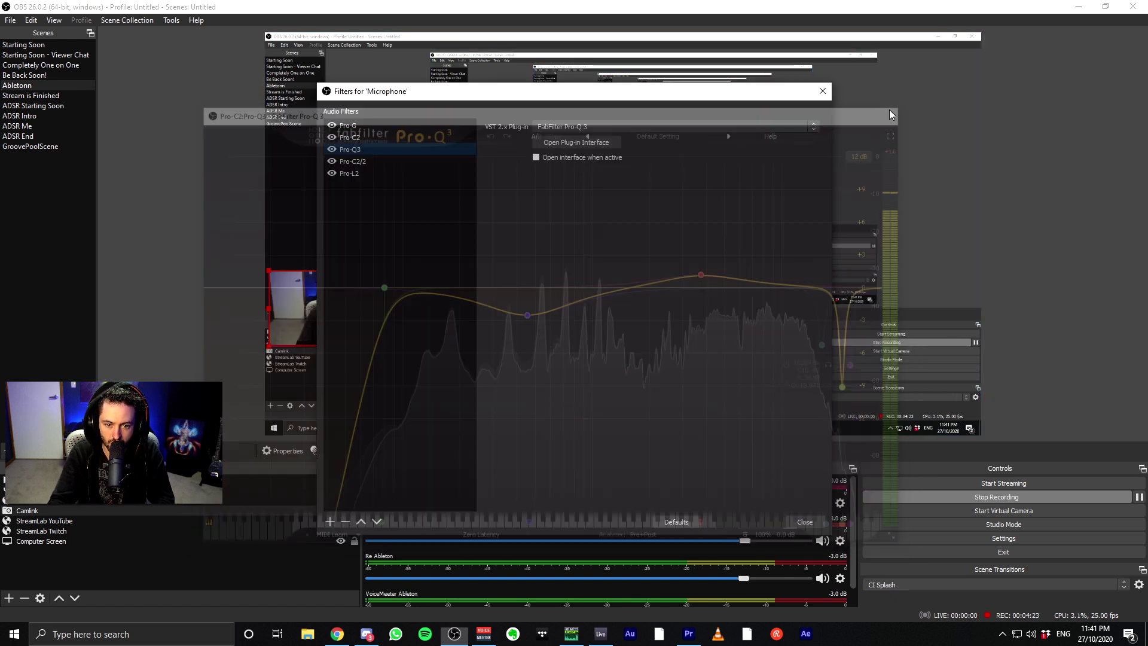
- Inspect the Pro-C 2 and Pro-L 2 plug-in windows, then close the Microphone filters
click(365, 137)
click(579, 143)
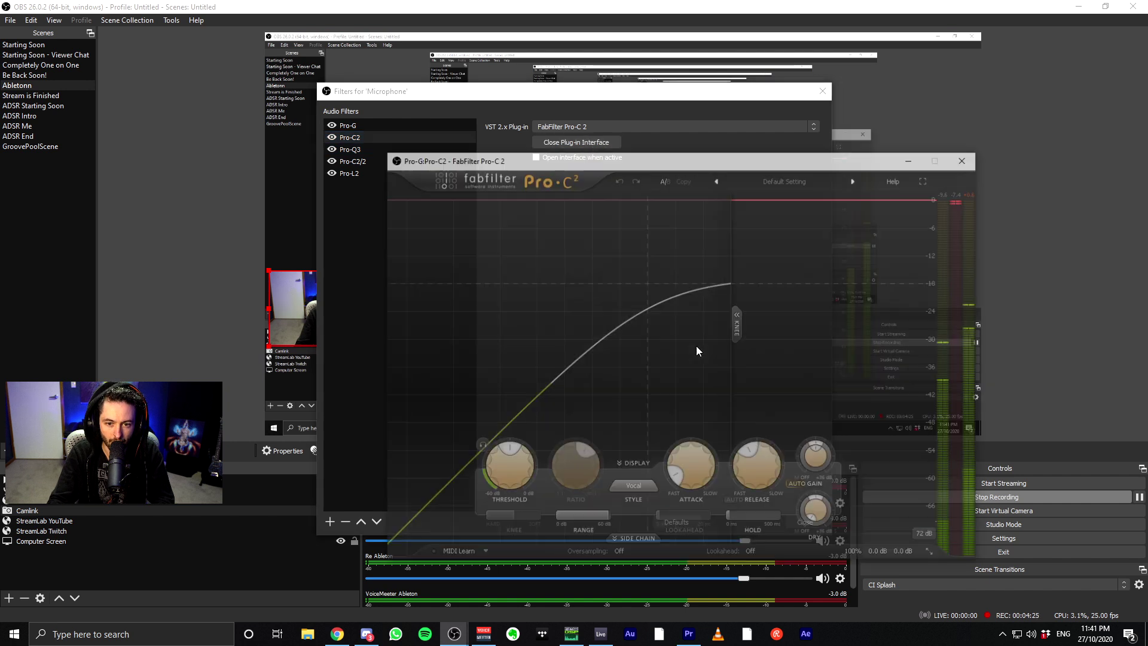
click(967, 158)
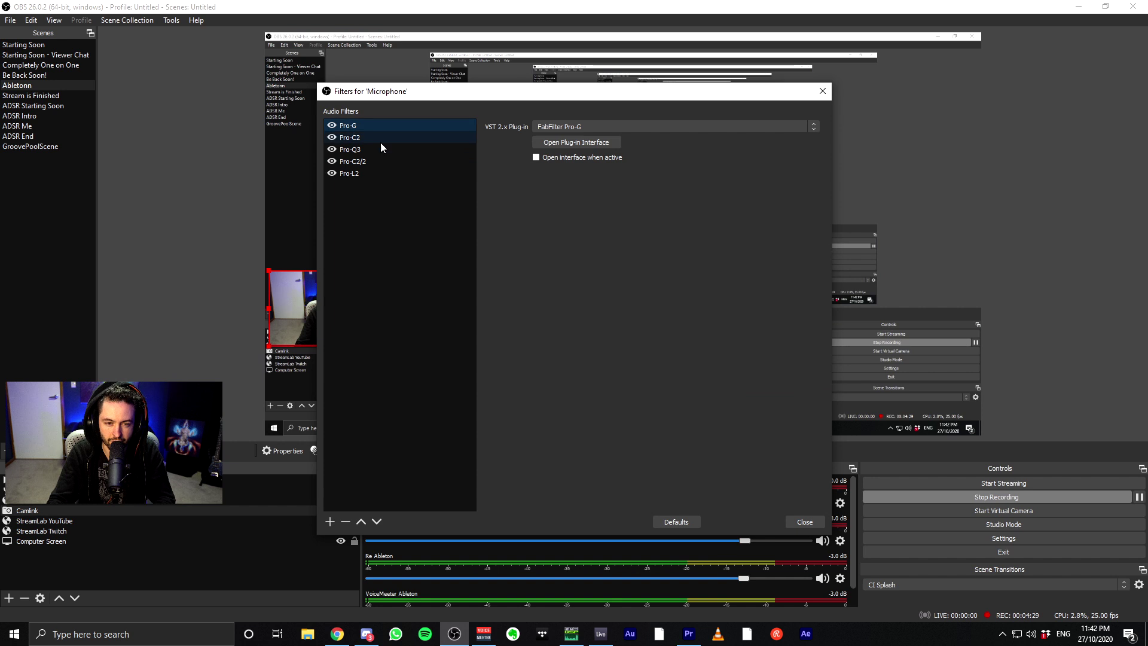
click(358, 173)
click(605, 142)
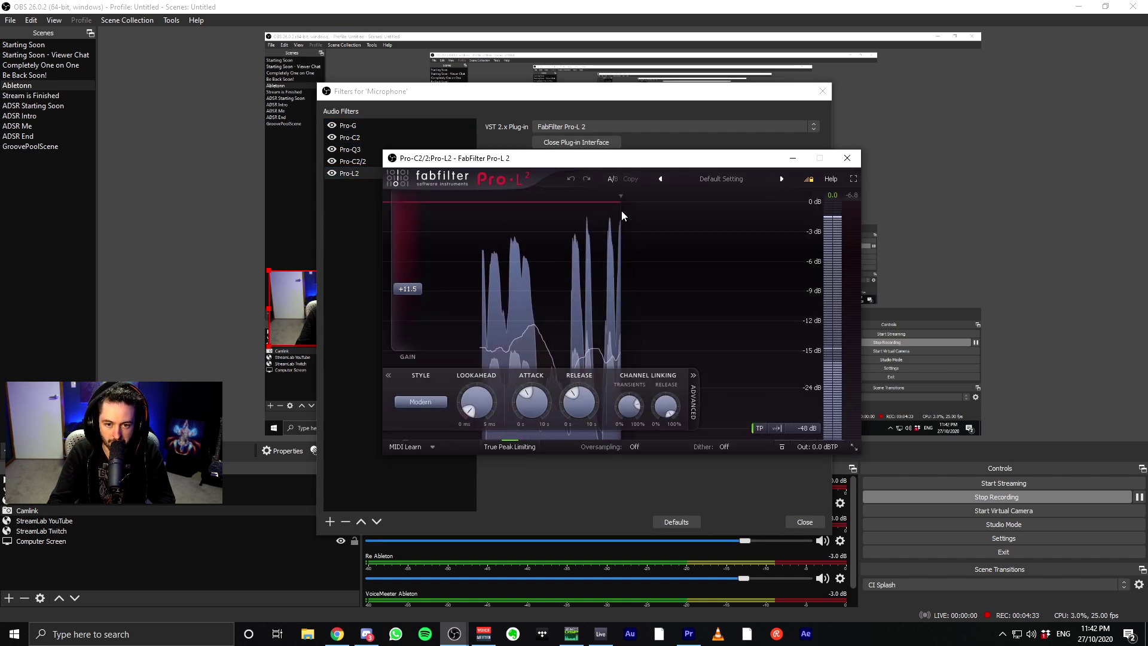
click(847, 158)
click(804, 522)
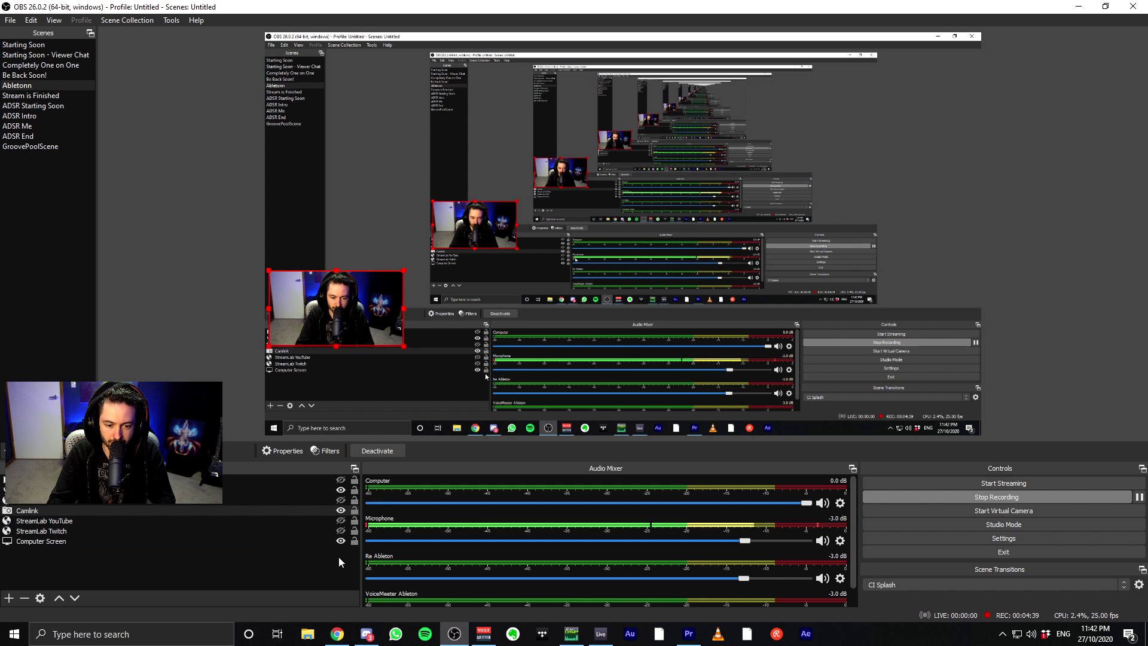
click(282, 573)
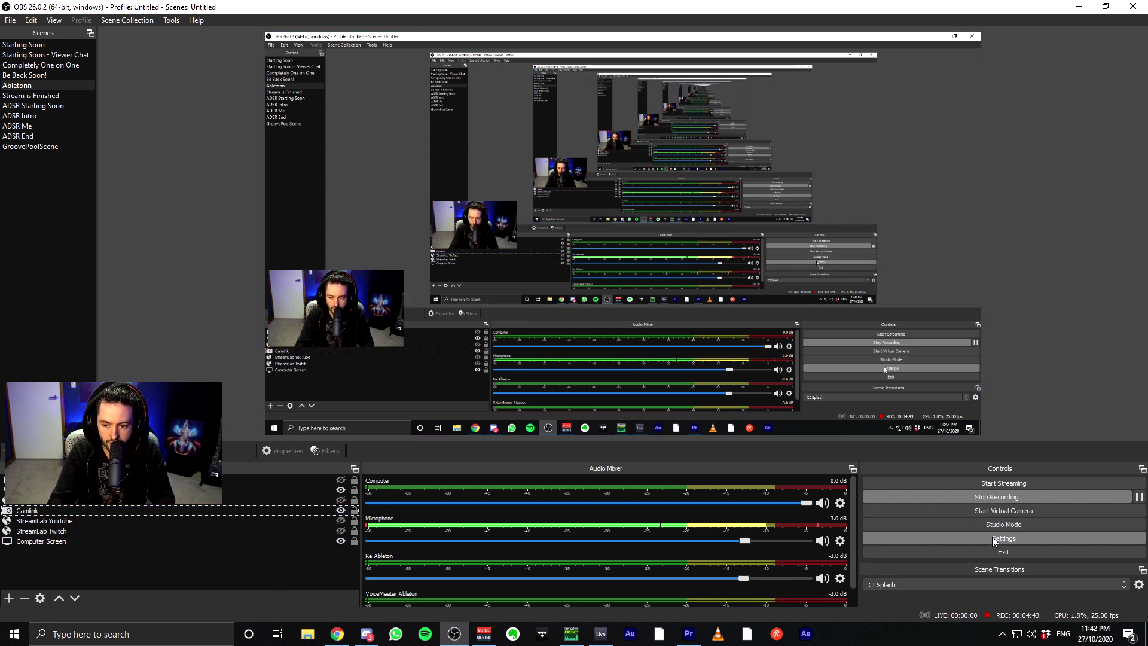
right_click(856, 548)
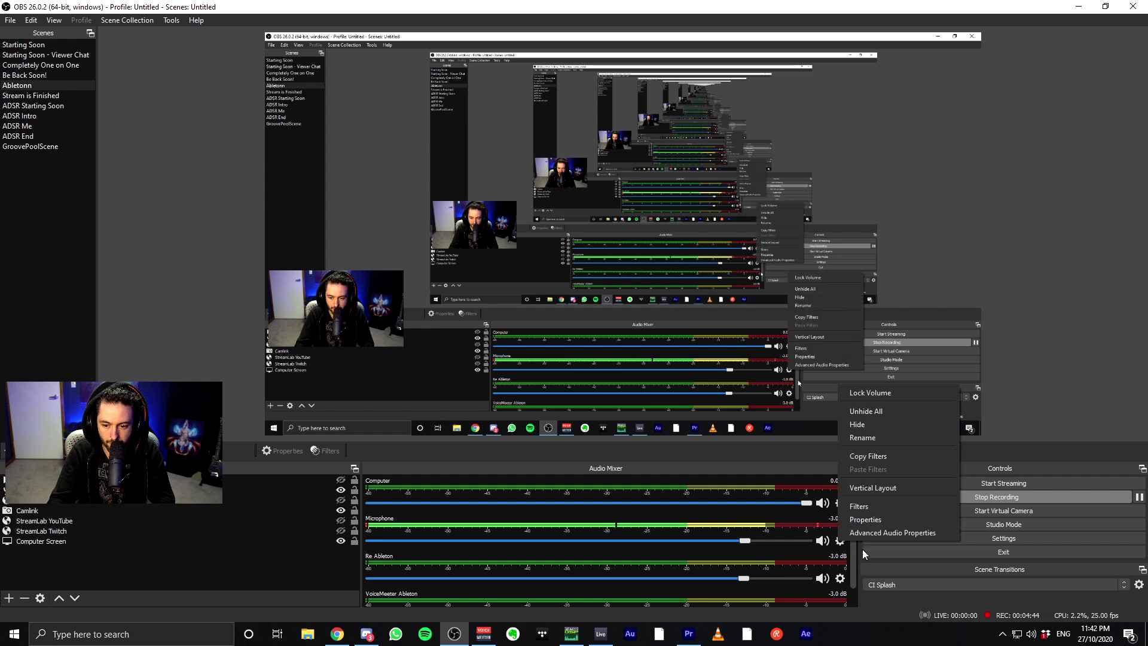
click(894, 533)
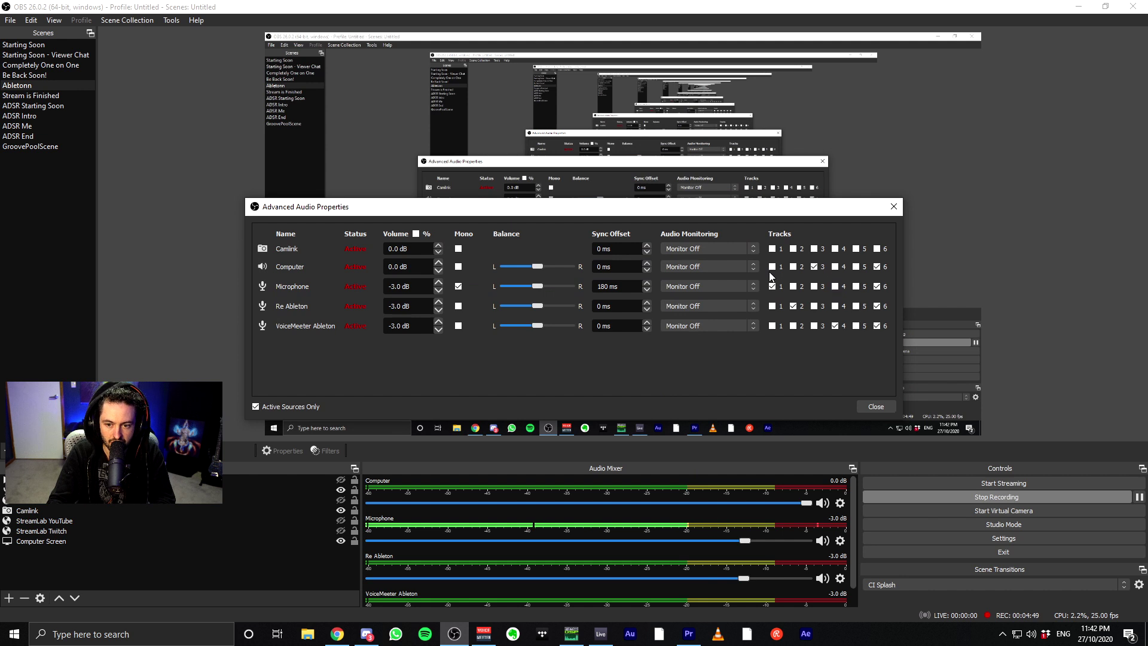
click(772, 307)
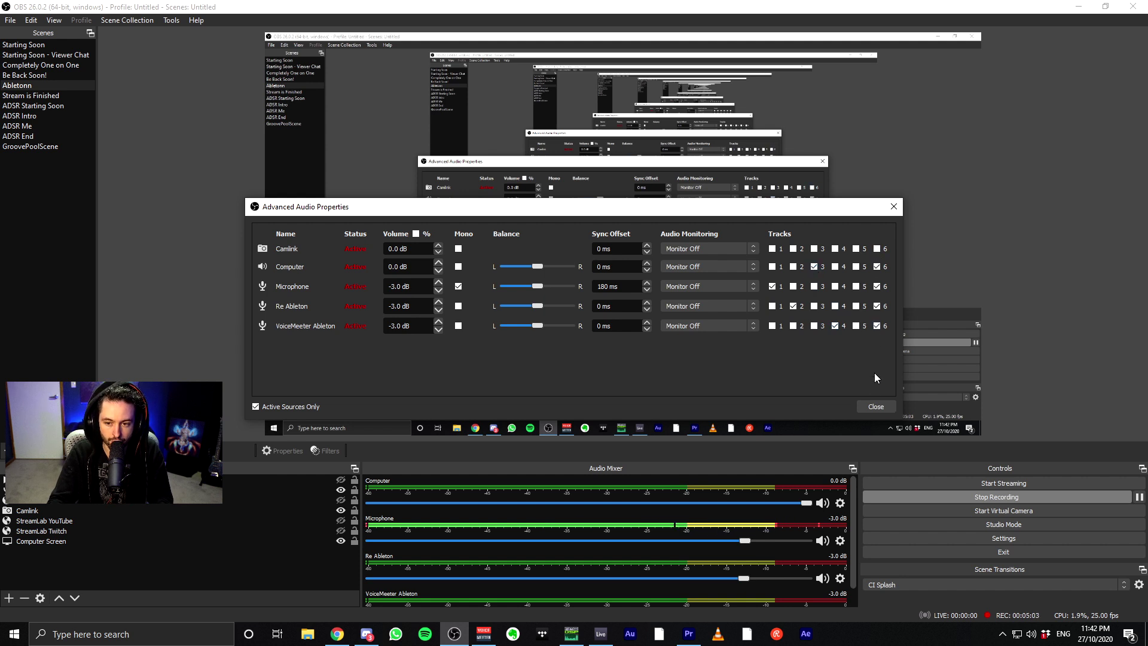
click(872, 406)
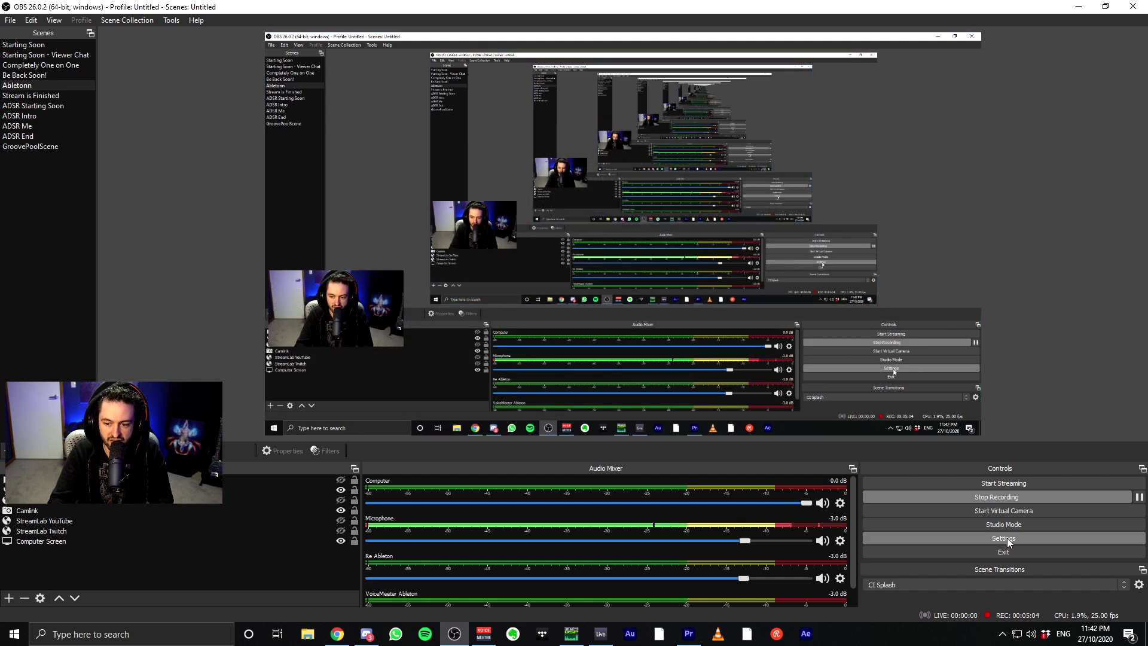
- Review the Stream and Output settings' Recording and Streaming tabs, then close Settings
click(1008, 540)
click(334, 154)
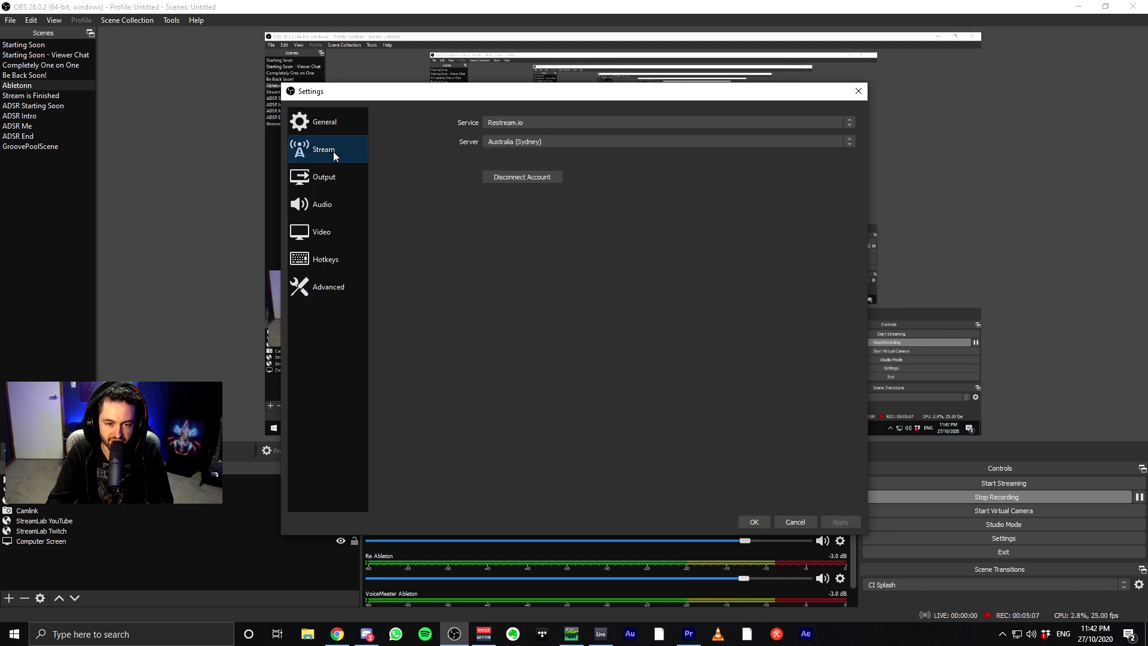
click(333, 178)
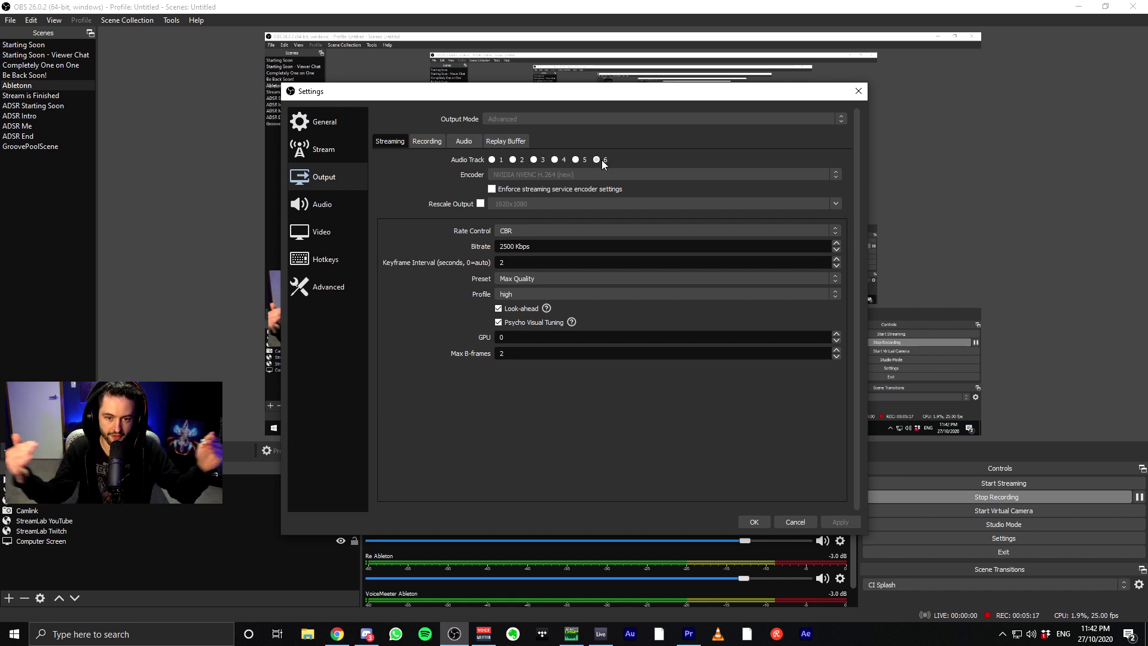
click(420, 141)
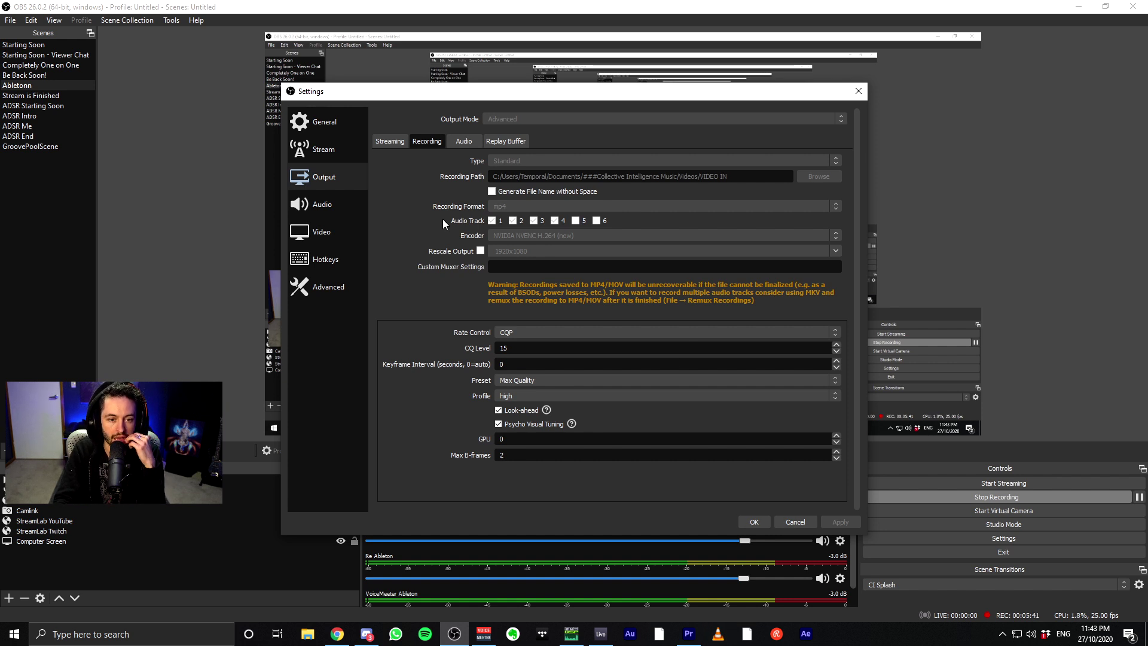
click(391, 147)
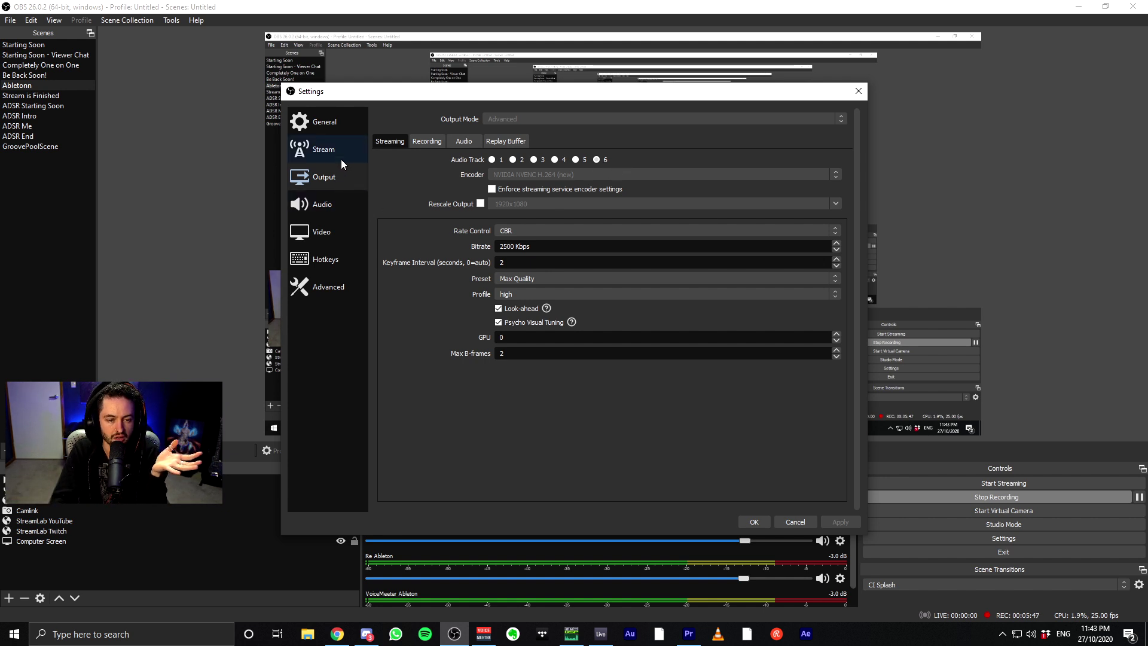
click(754, 522)
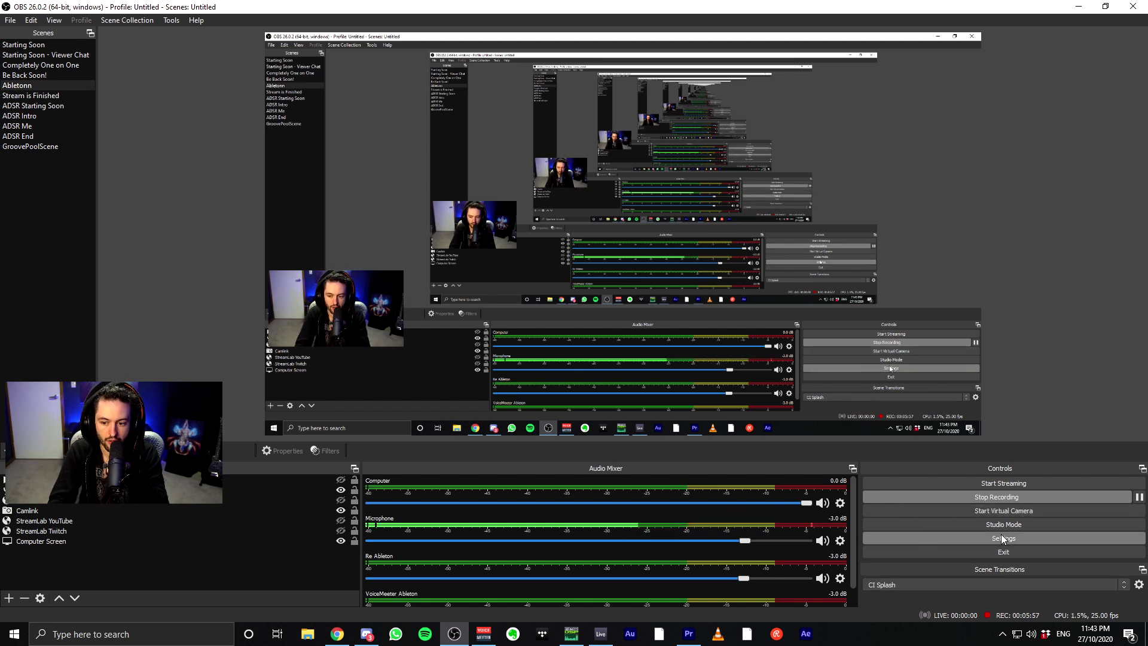
- Reopen Settings on Output's Recording tab: MP4, NVIDIA NVENC H.264, CQP at level 15
click(1003, 539)
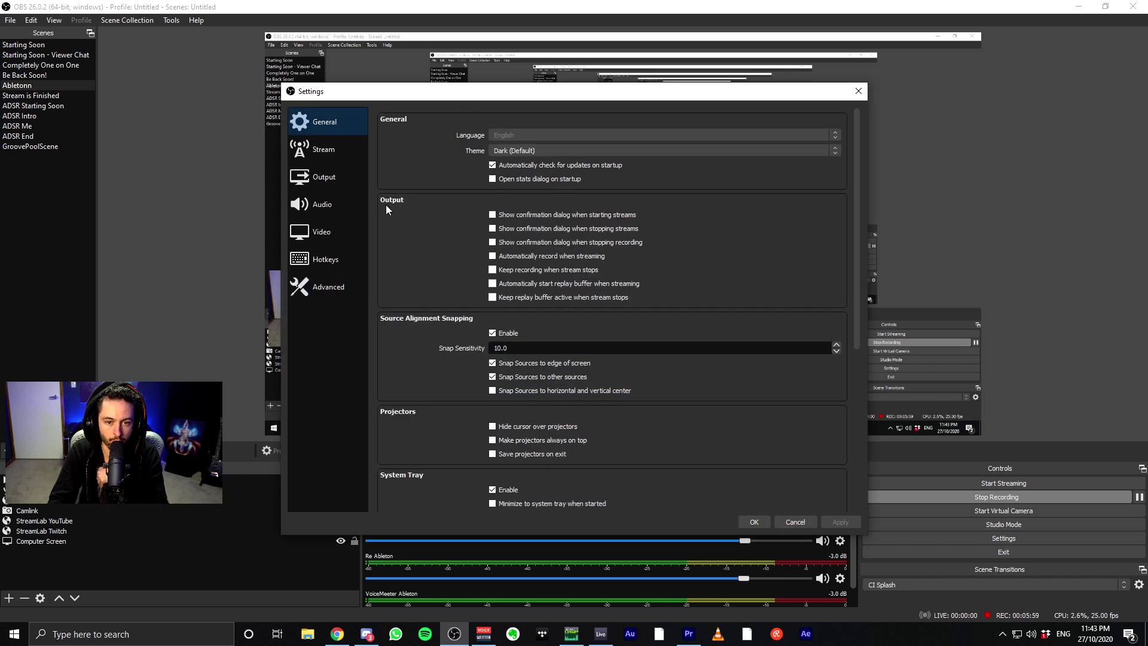
click(326, 178)
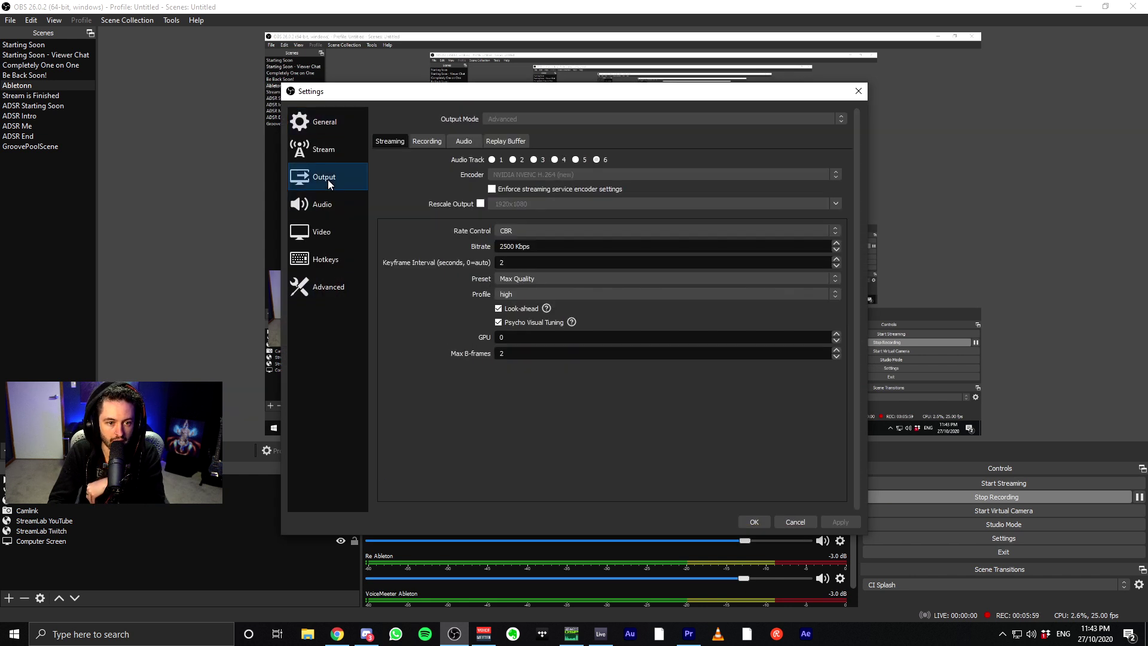
click(430, 144)
key(ctrl+shift+Tab)
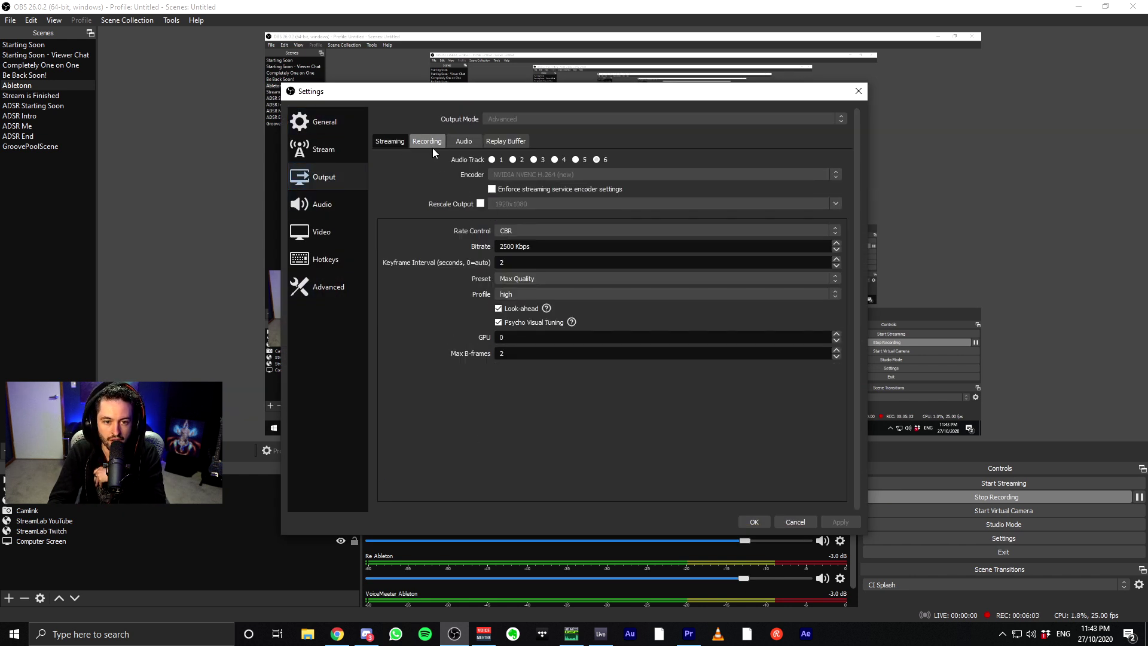
click(430, 145)
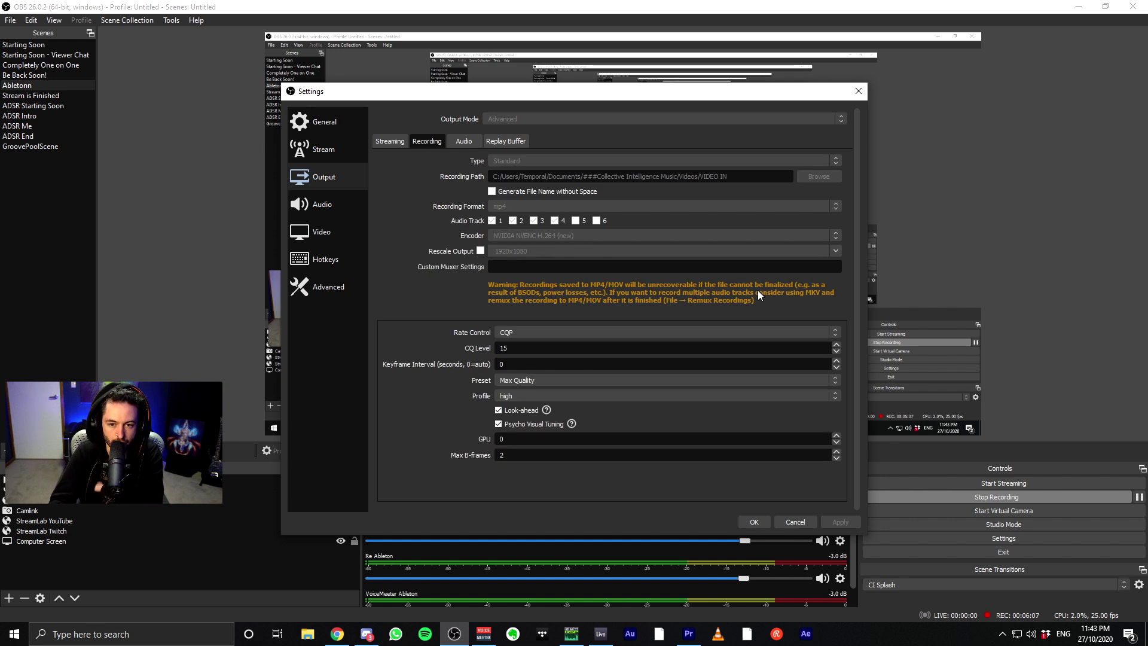
- Confirm the Settings dialog with OK and return to the OBS main window
click(754, 523)
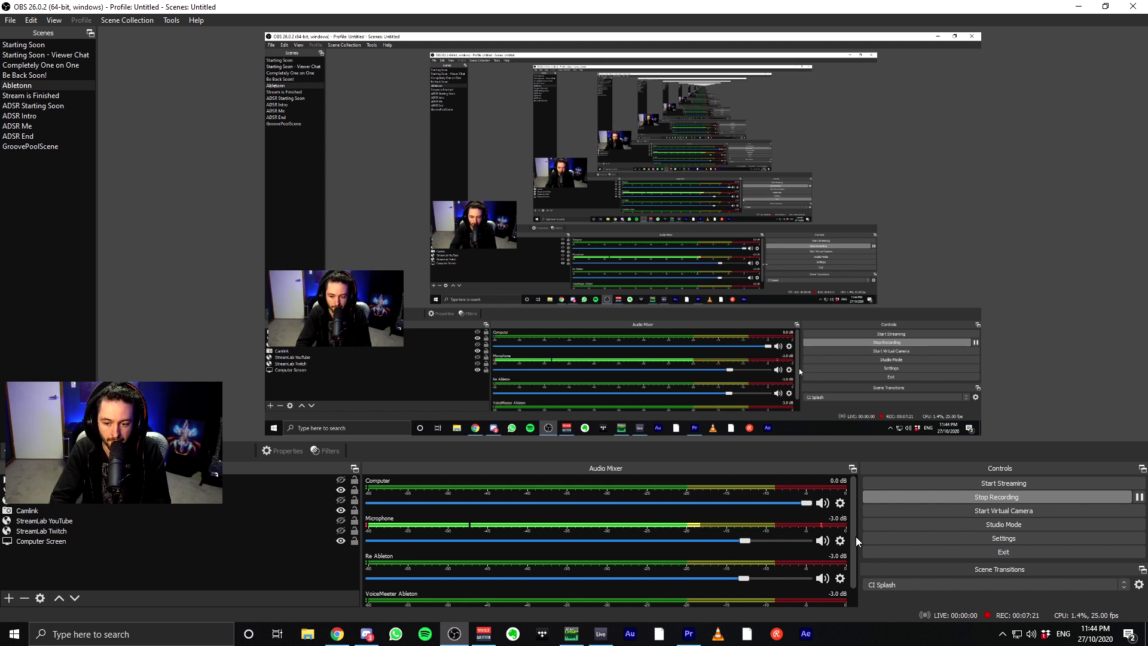
drag(856, 536, 851, 555)
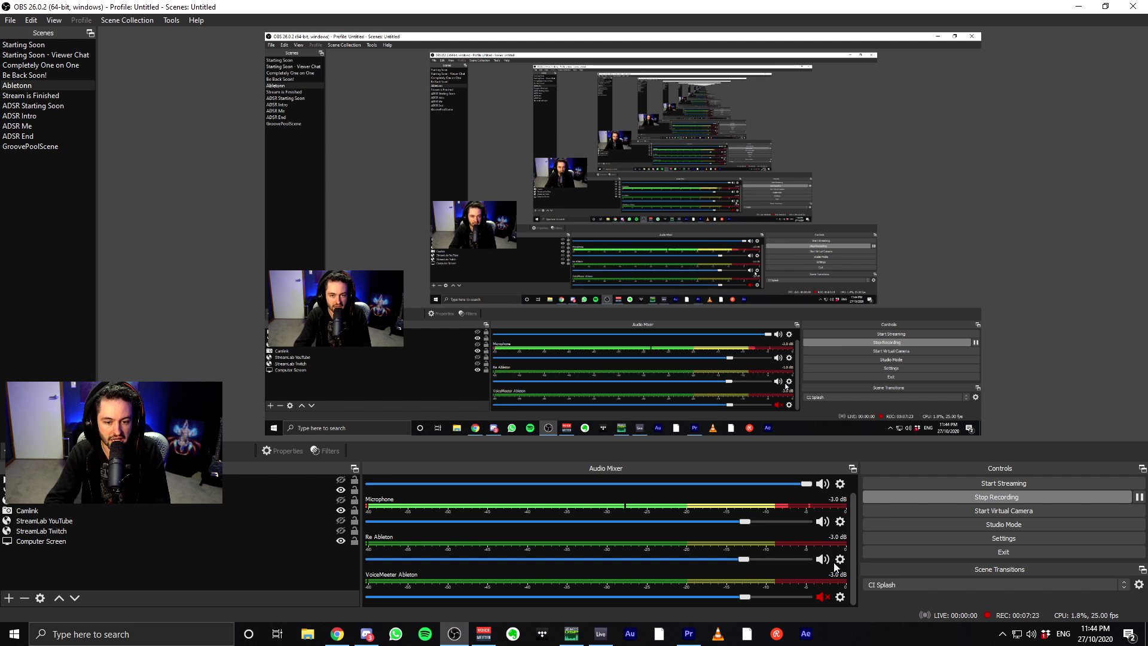
mouse_move(495, 643)
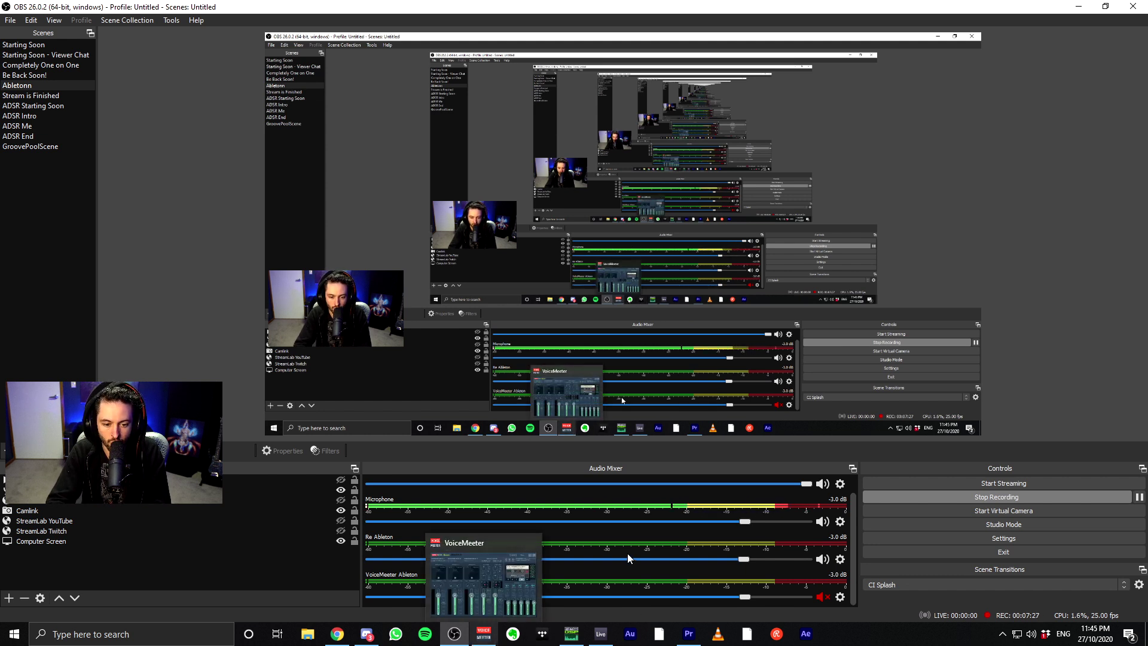
click(485, 635)
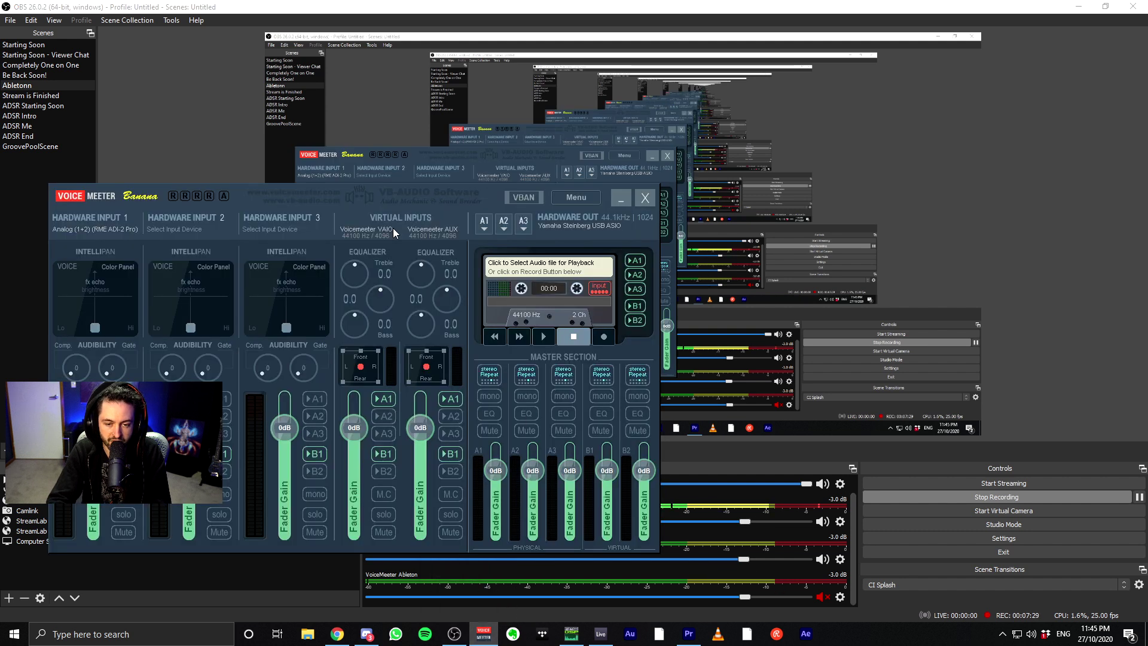
drag(499, 147, 541, 139)
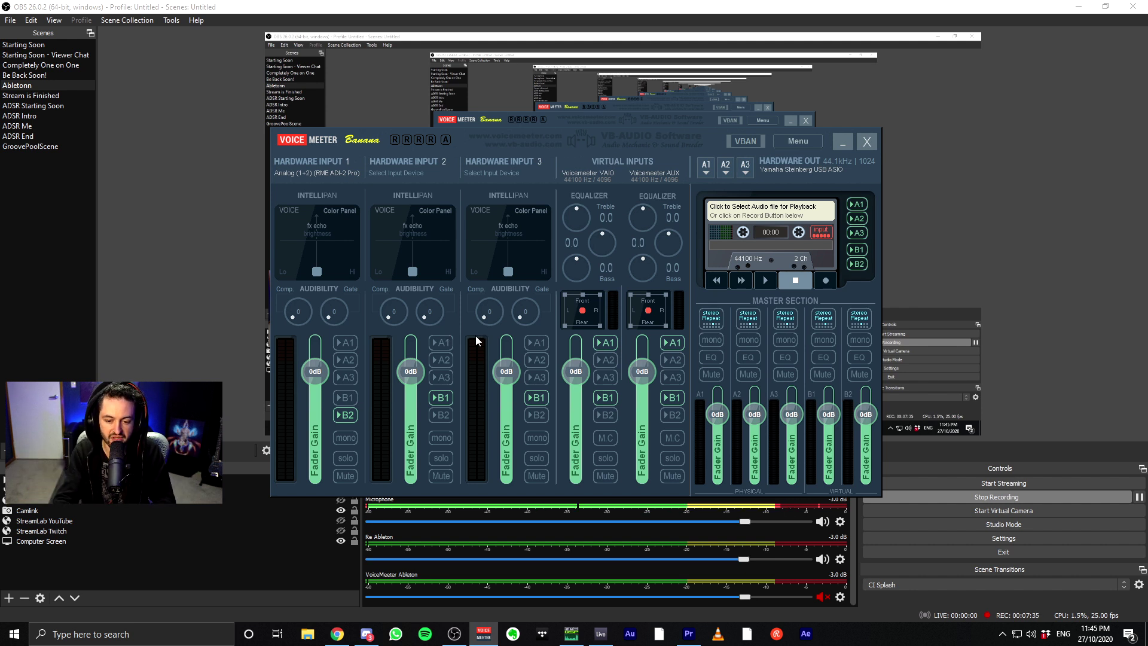
click(843, 142)
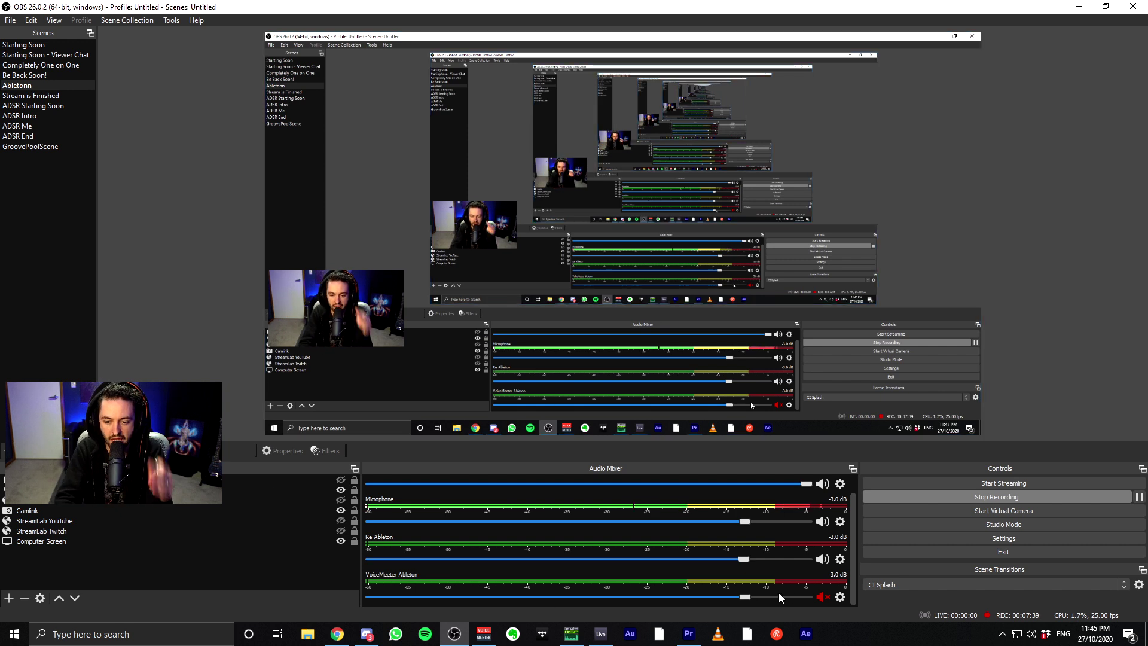
- Keep Ableton's audio device as Voicemeeter Virtual ASIO, then bring up VoiceMeeter Banana
key(alt+Tab)
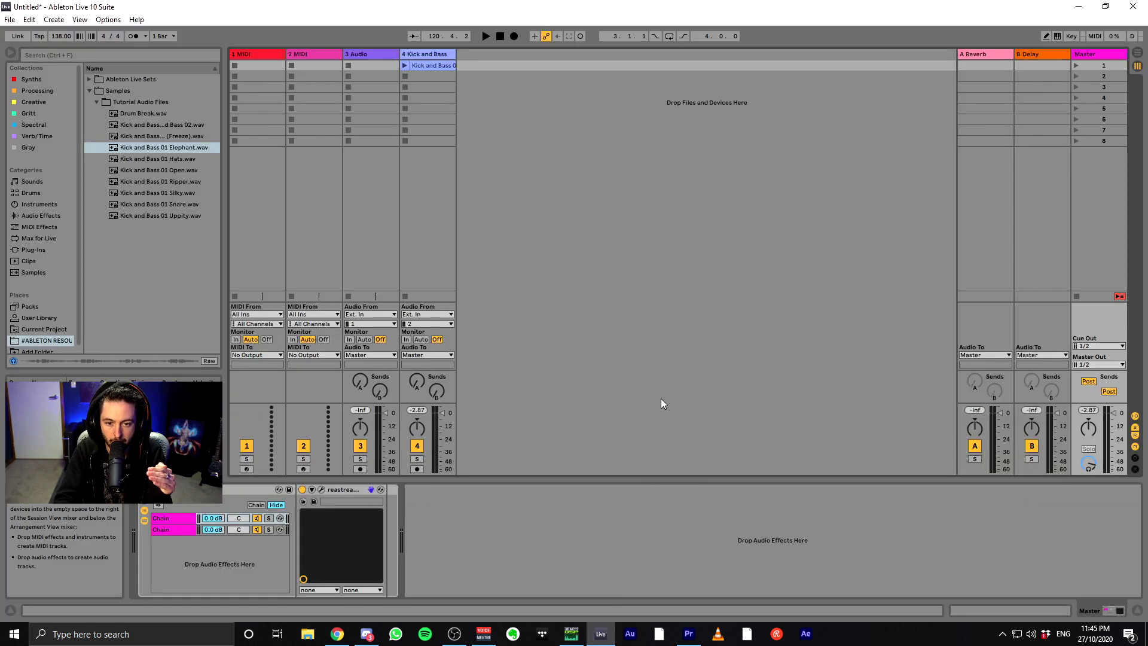
key(ctrl+comma)
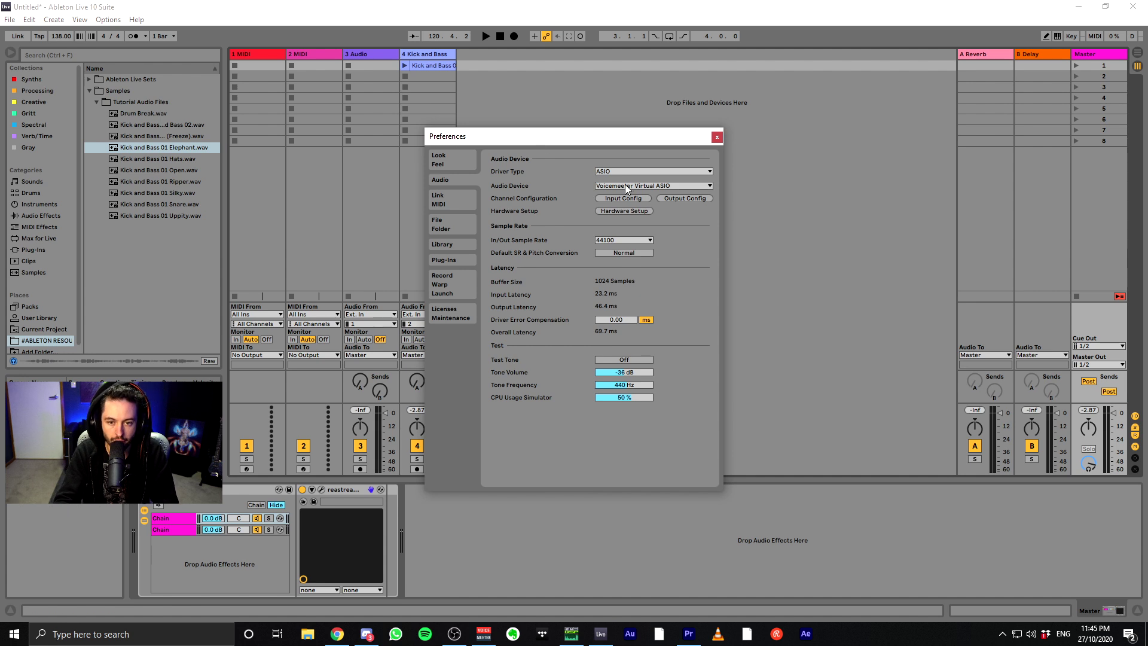
click(625, 185)
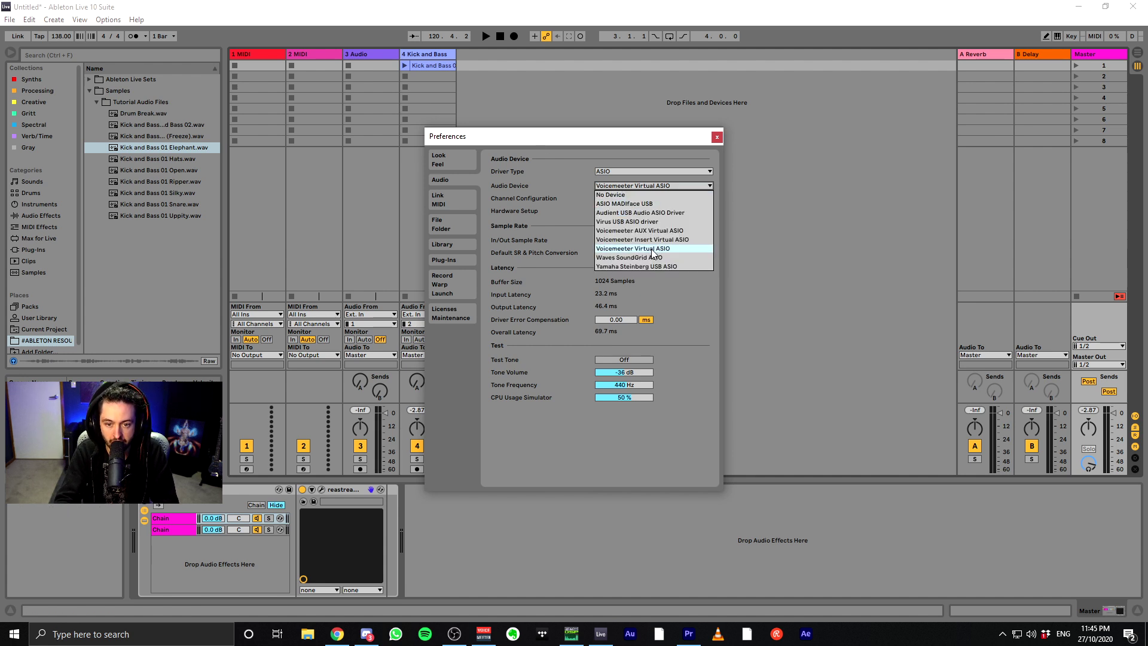
click(541, 214)
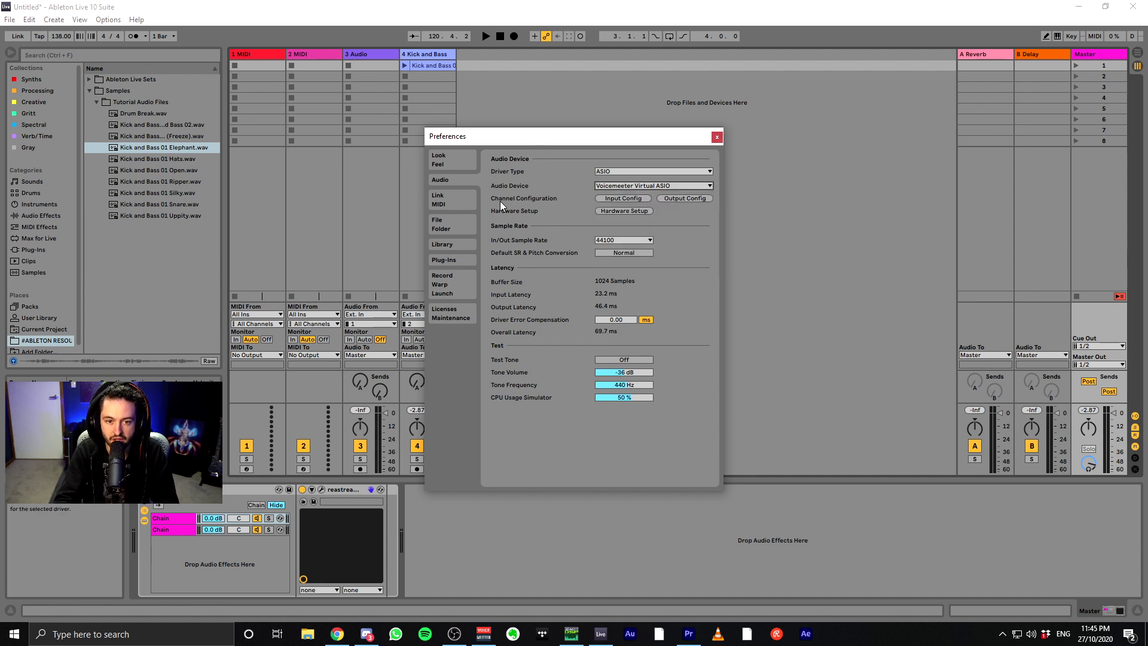
click(717, 138)
click(482, 636)
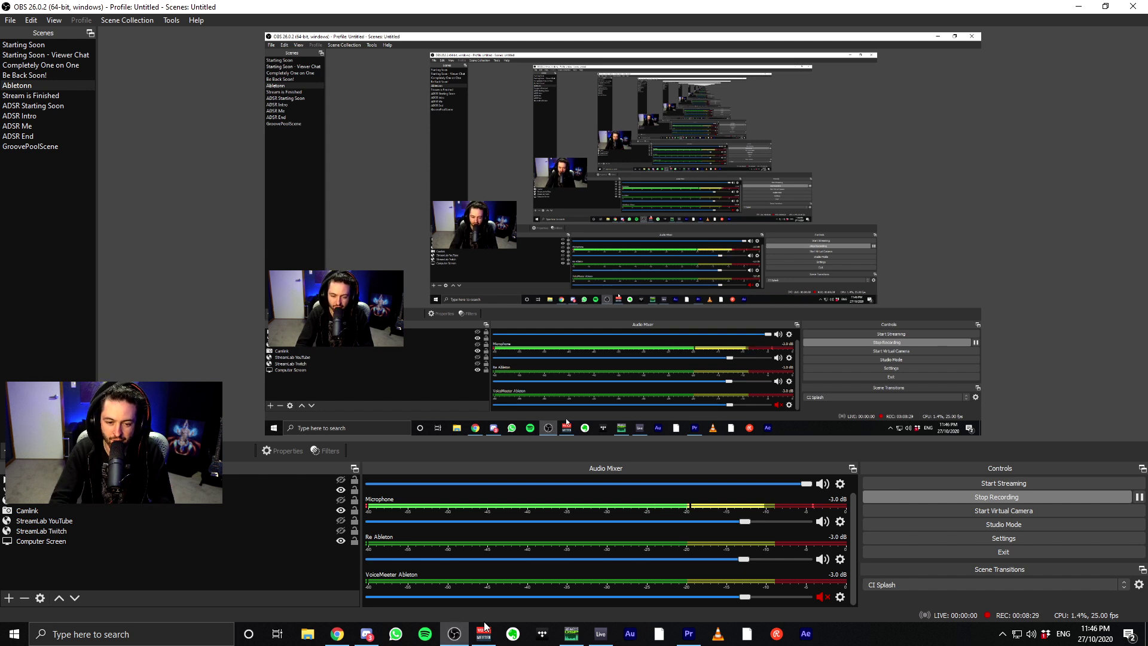
- Switch back to the OBS Studio window from the taskbar
mouse_move(597, 636)
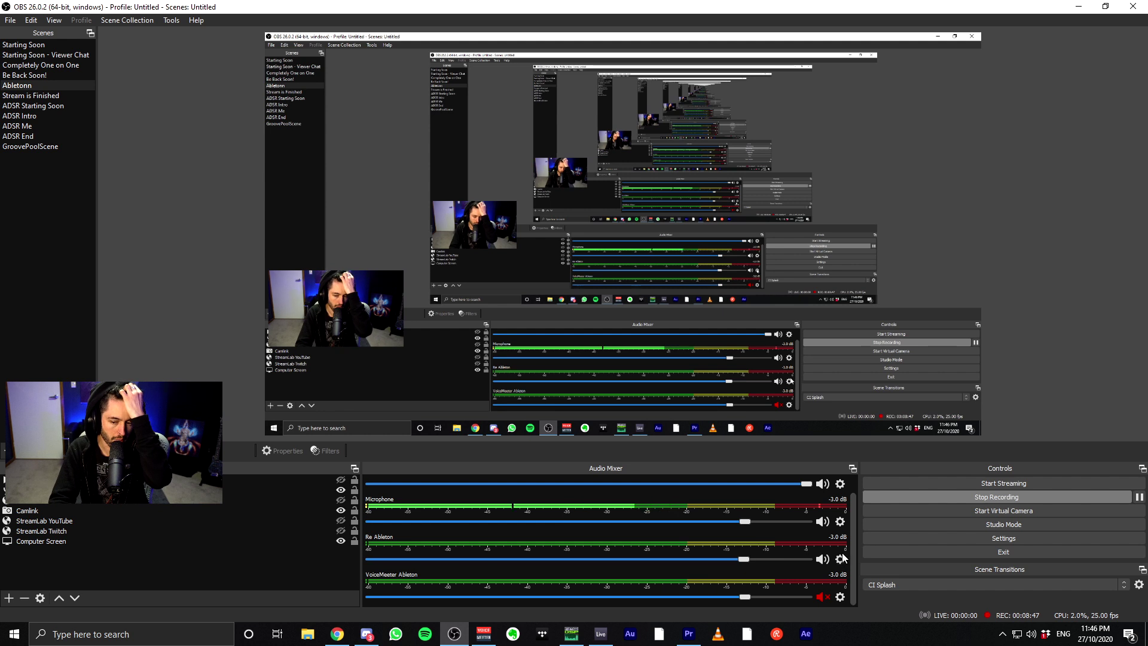
- In Ableton, check the audio device in Preferences and close it without changes
click(601, 634)
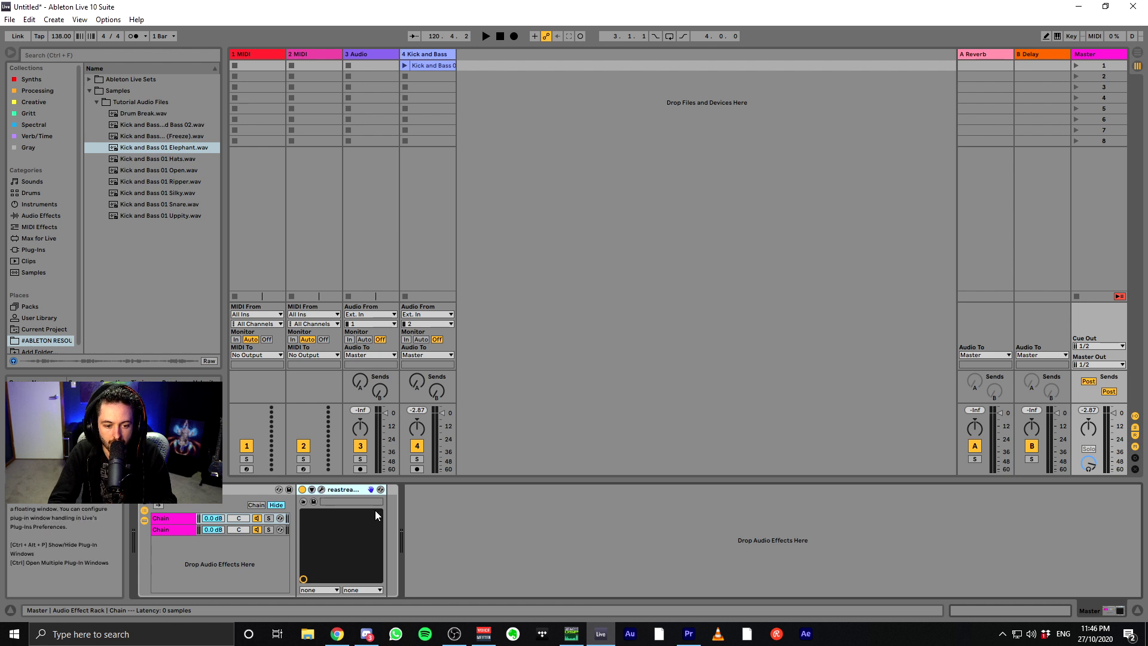
click(1092, 59)
click(676, 419)
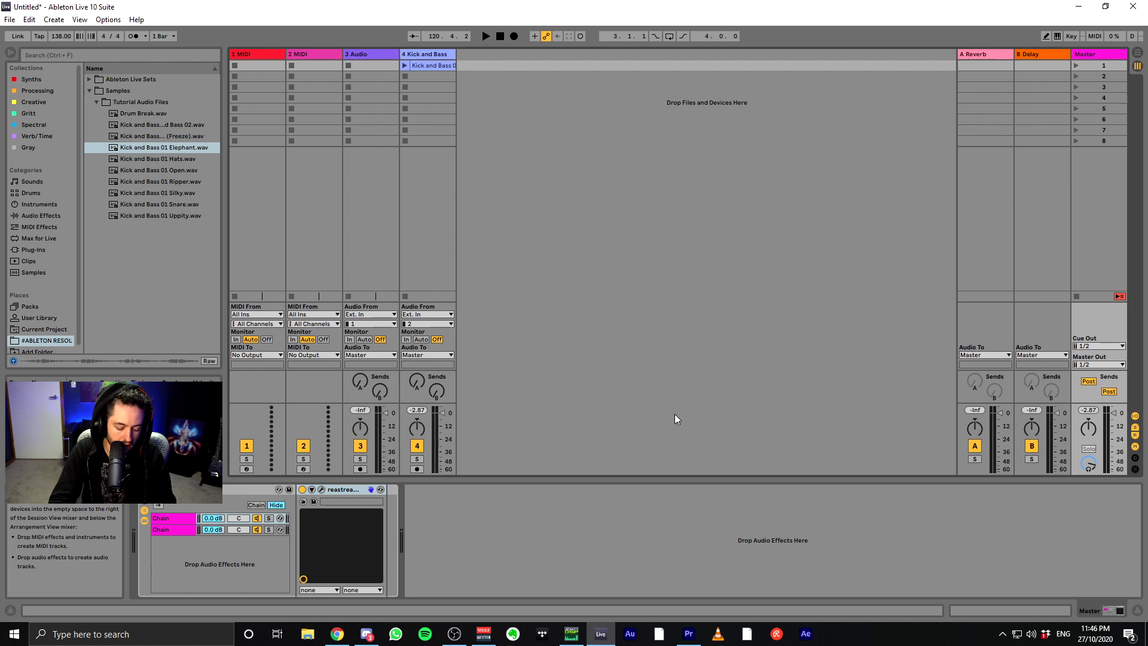
key(ctrl+comma)
click(623, 185)
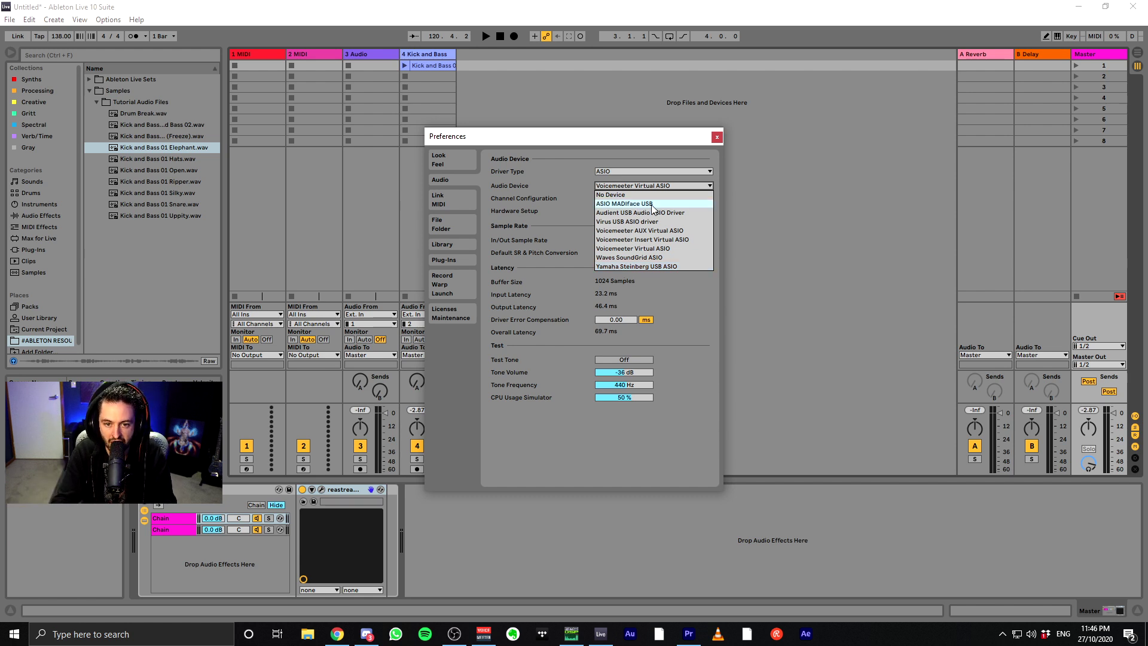
click(716, 137)
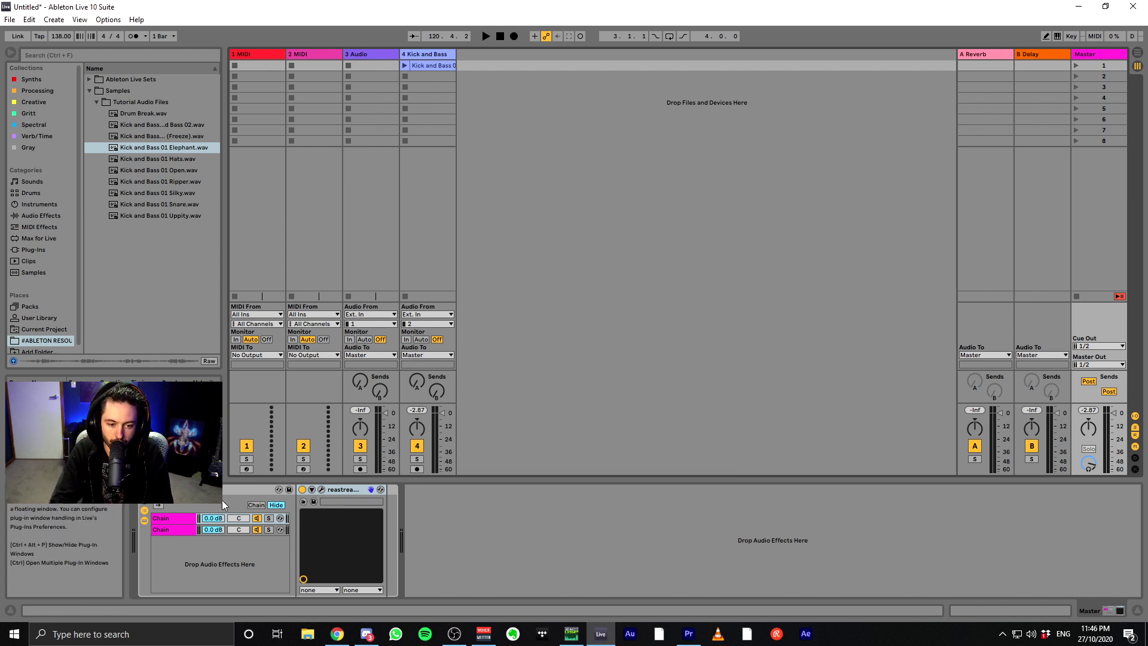
- Confirm the Master ReaStream plugin sends to local broadcast, then close its window
click(322, 490)
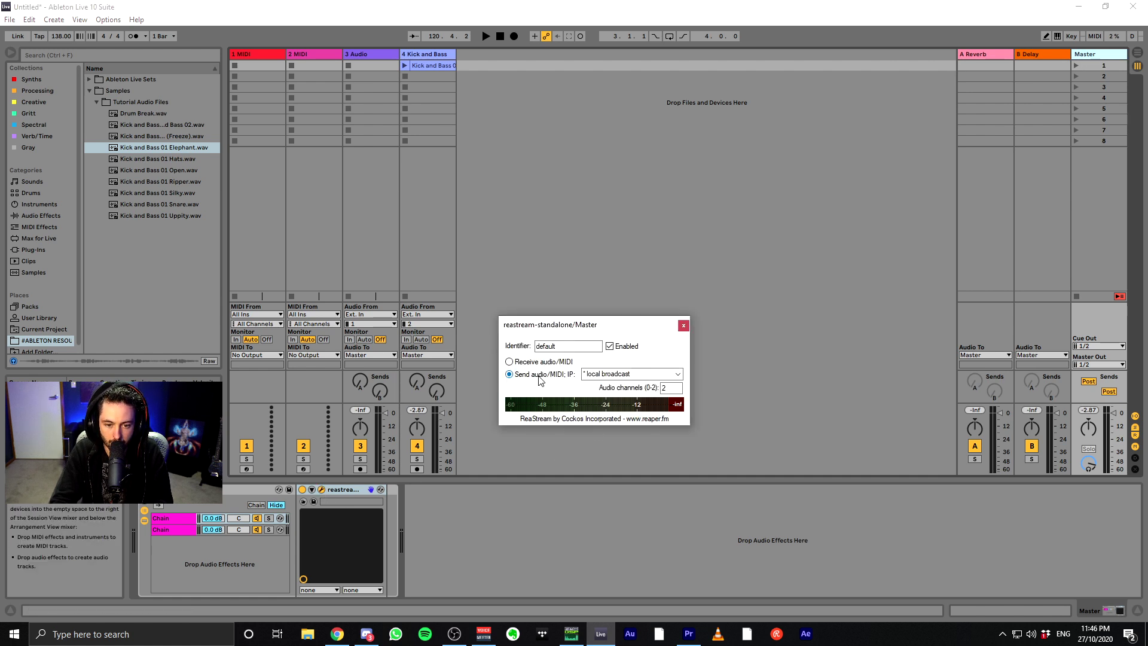
click(604, 374)
click(611, 386)
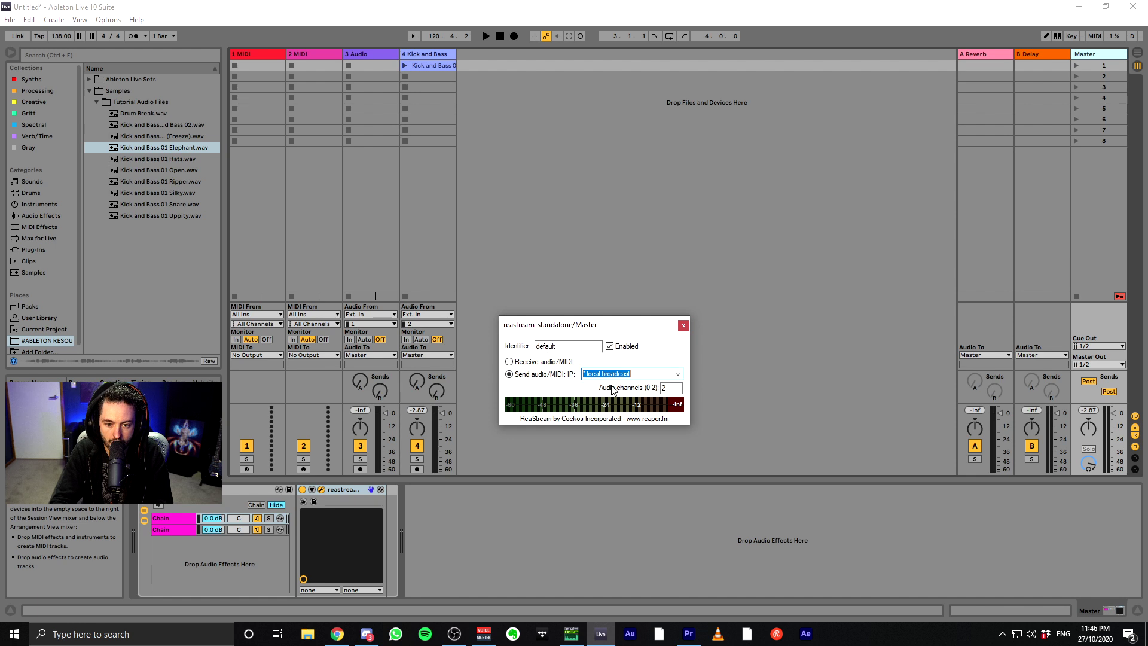
click(683, 325)
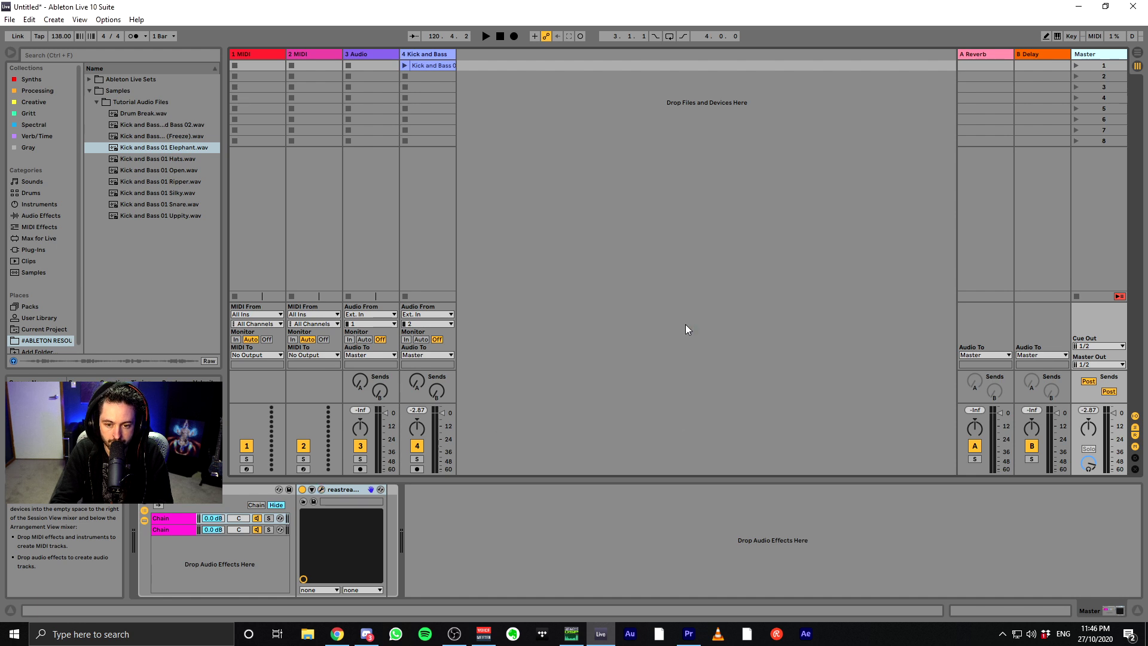
- Return to OBS and open the Re Ableton mixer channel's gear menu
click(454, 633)
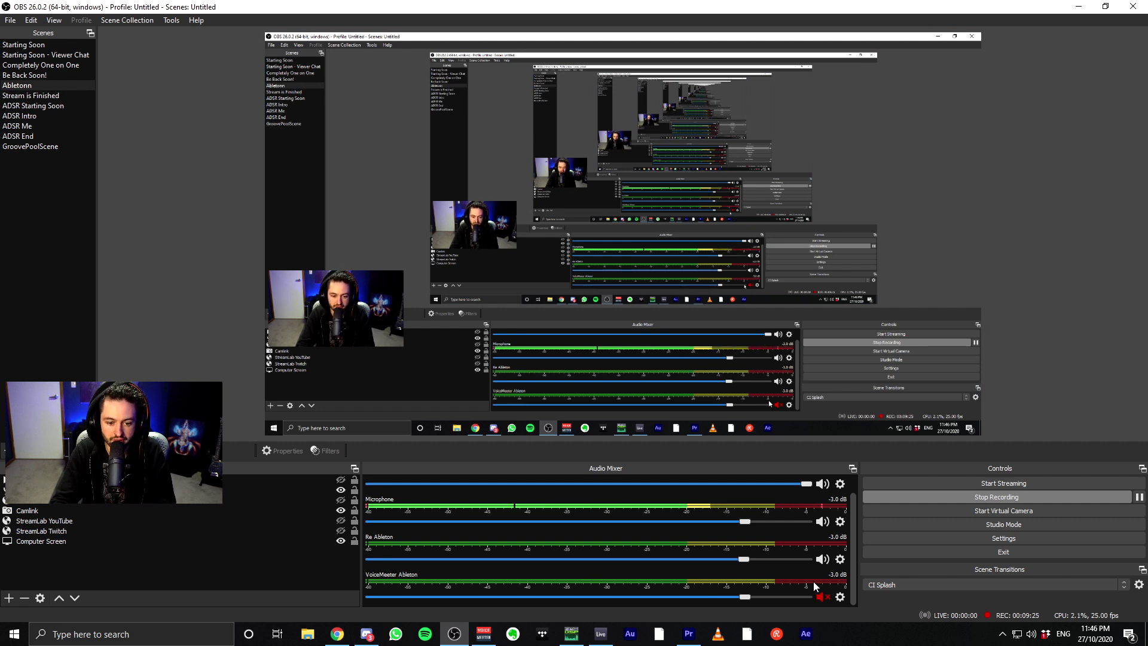
click(842, 560)
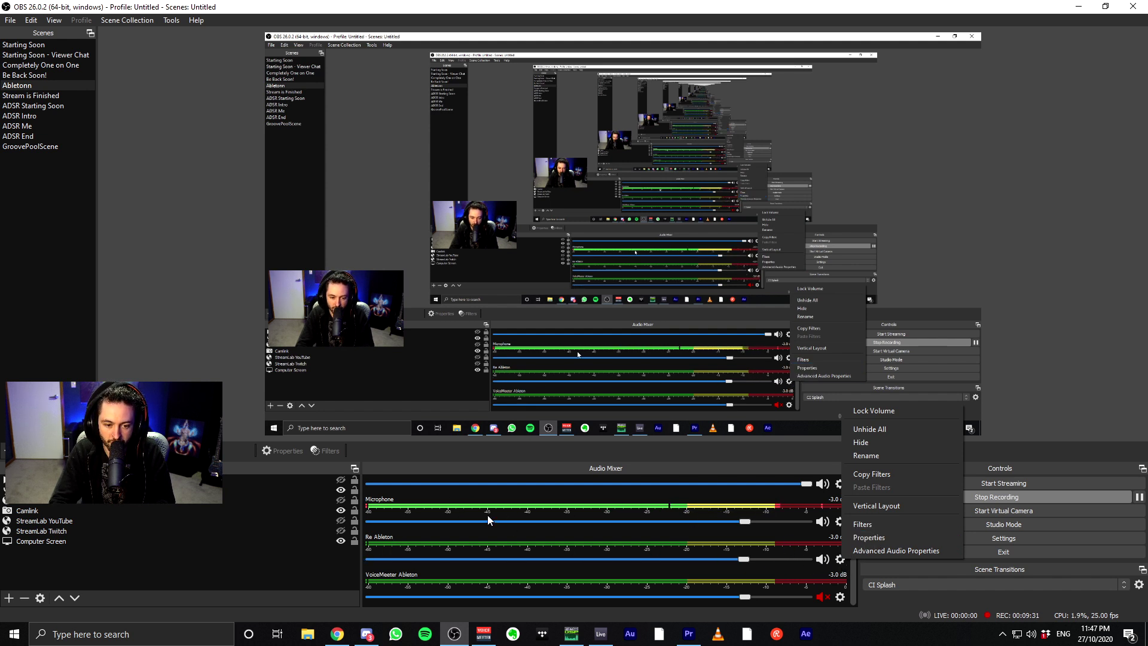
- View Re Ableton's Gain and ReaStream receive filters, then switch over to Ableton Live
click(863, 524)
click(359, 126)
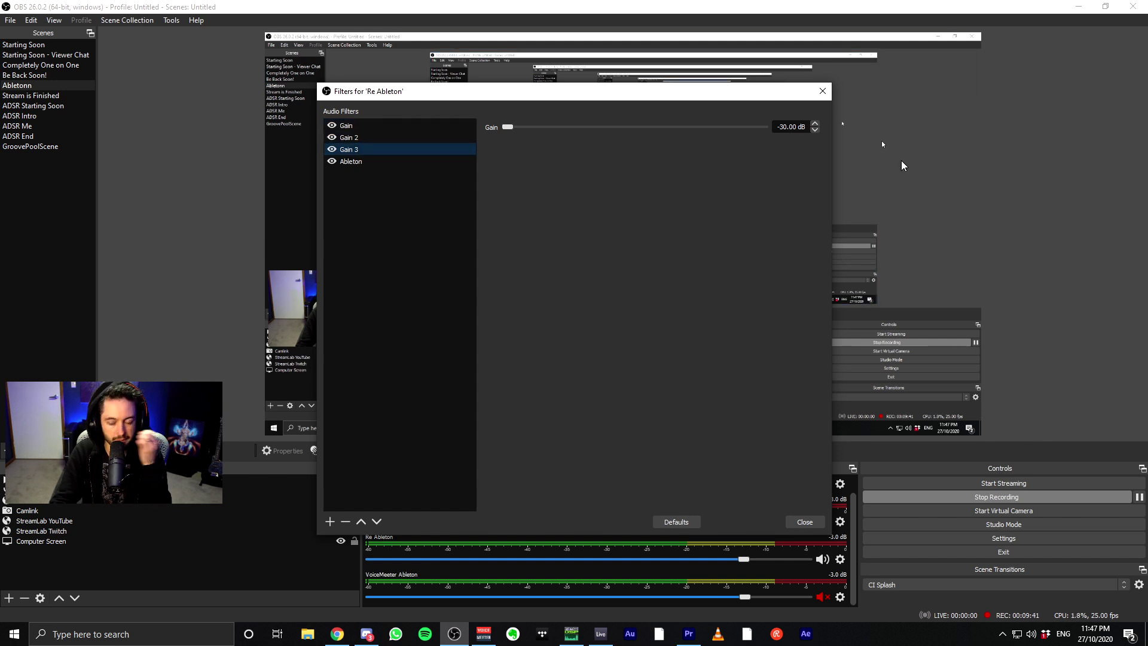
drag(653, 97, 559, 57)
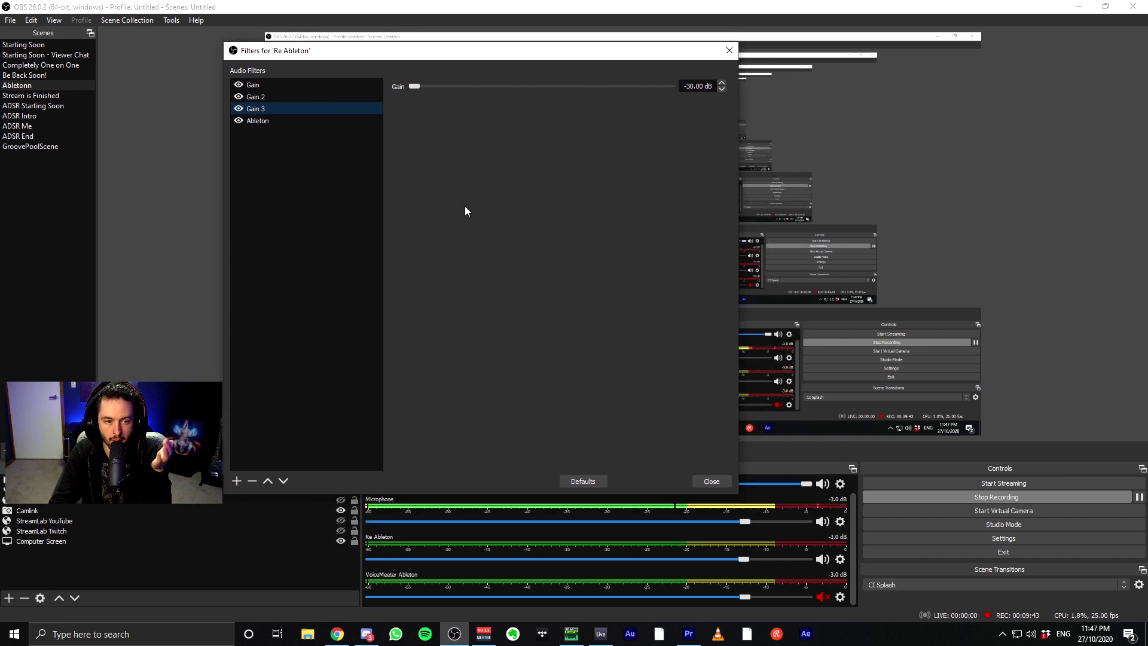
click(274, 120)
click(498, 102)
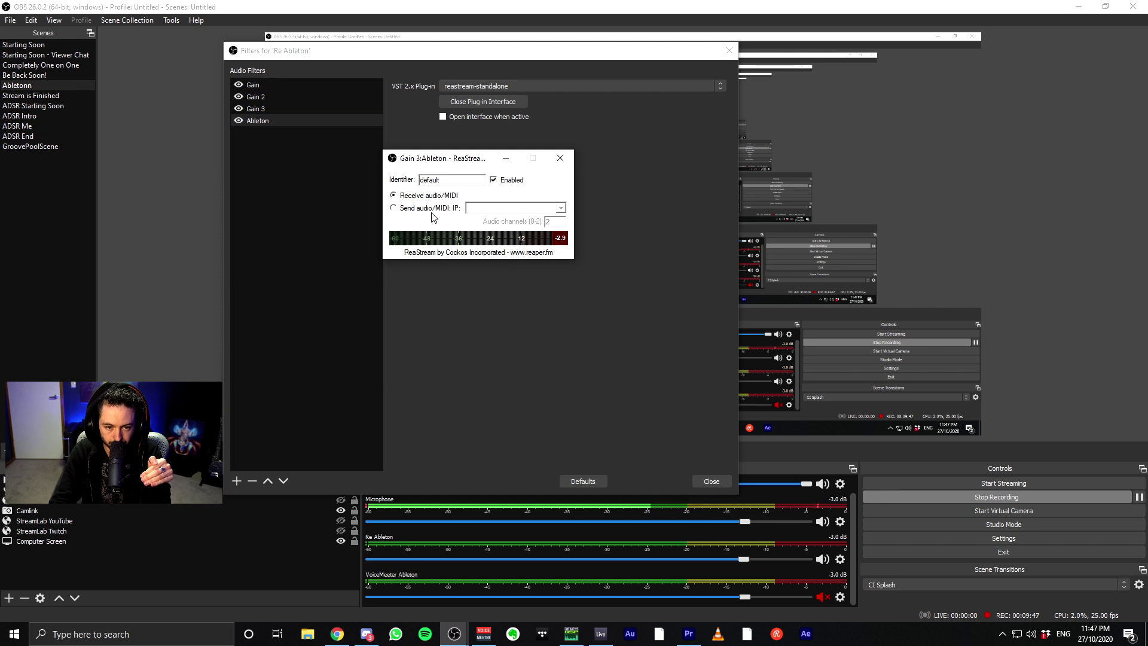
click(562, 159)
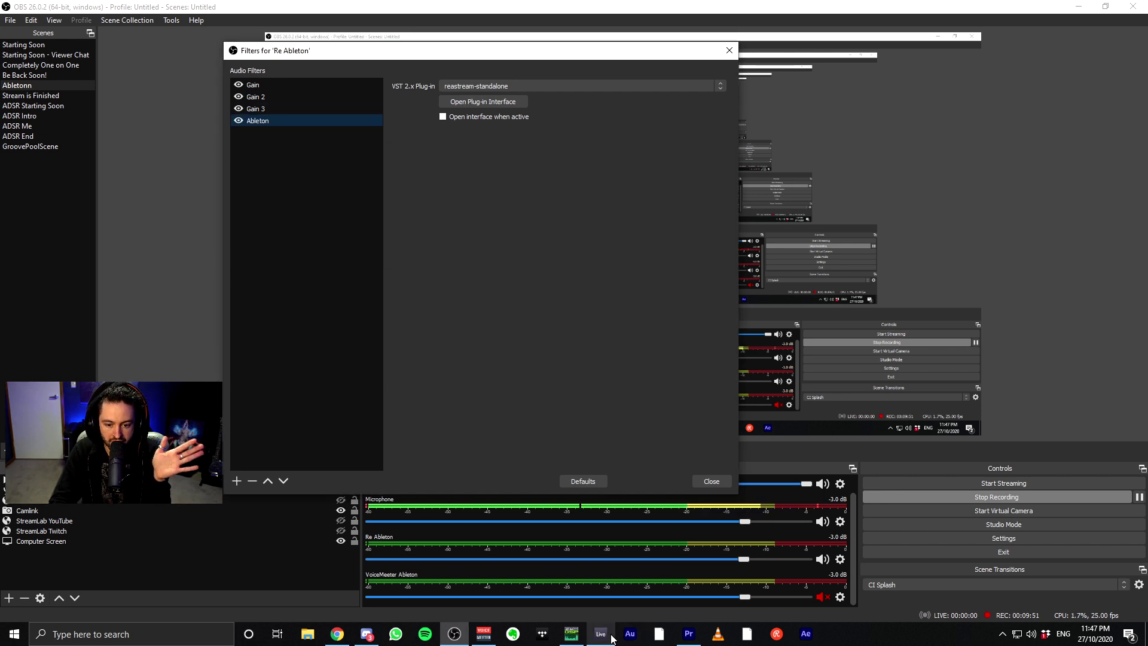
key(alt+Tab)
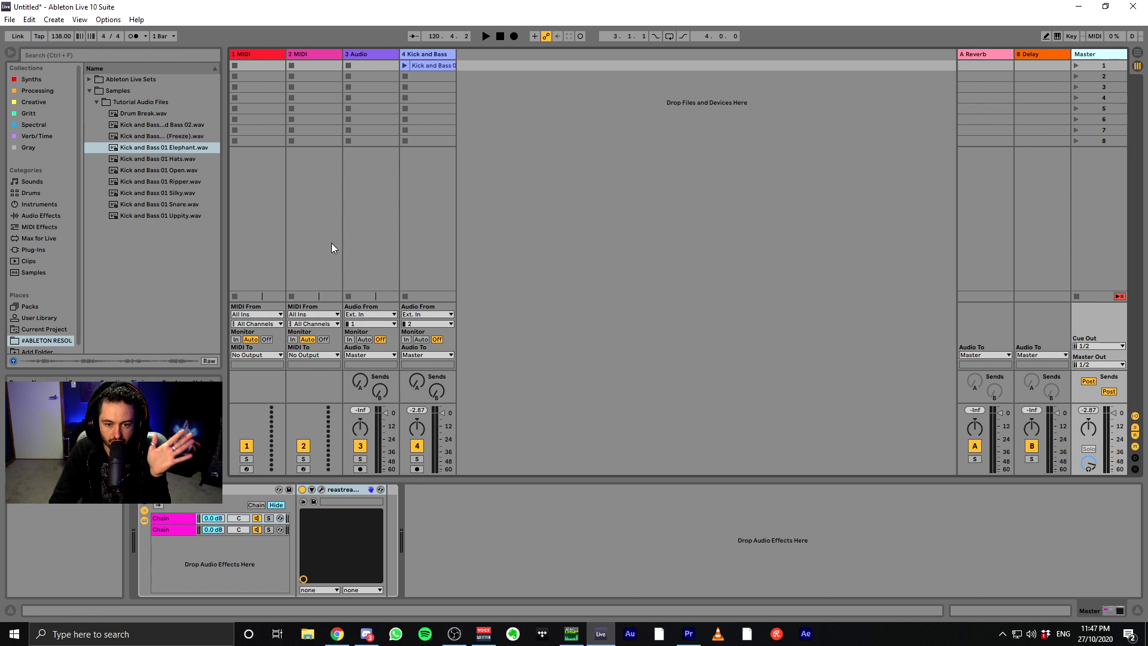
- Launch the Kick and Bass clip and confirm ReaStream in the OBS filters, then return to Live
click(403, 67)
click(455, 634)
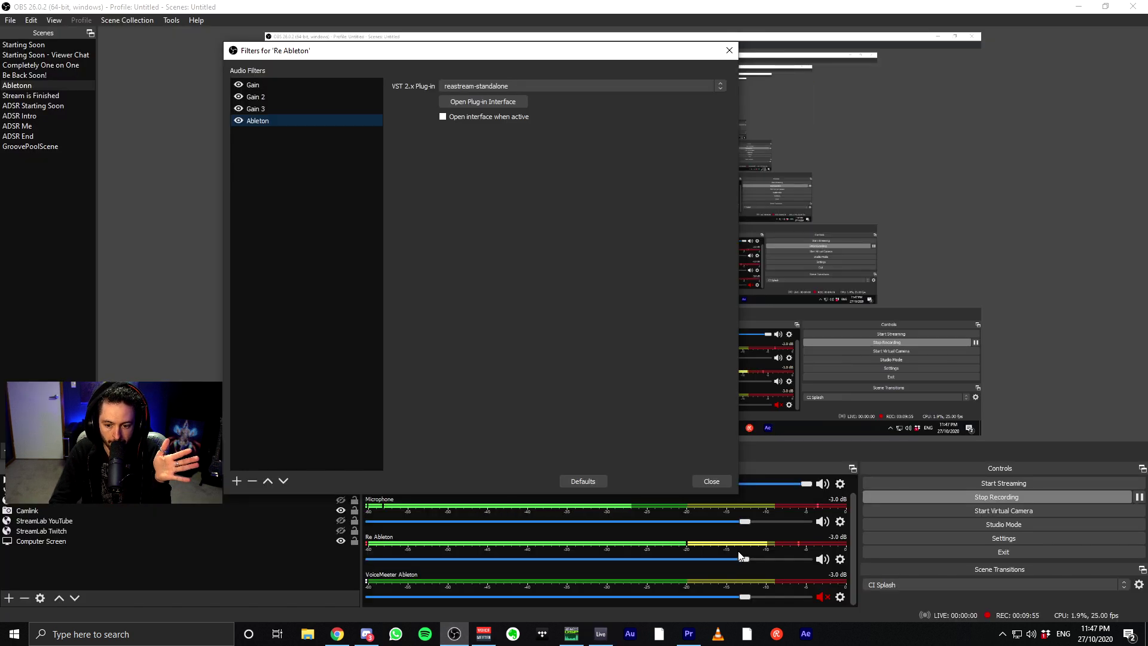
click(494, 105)
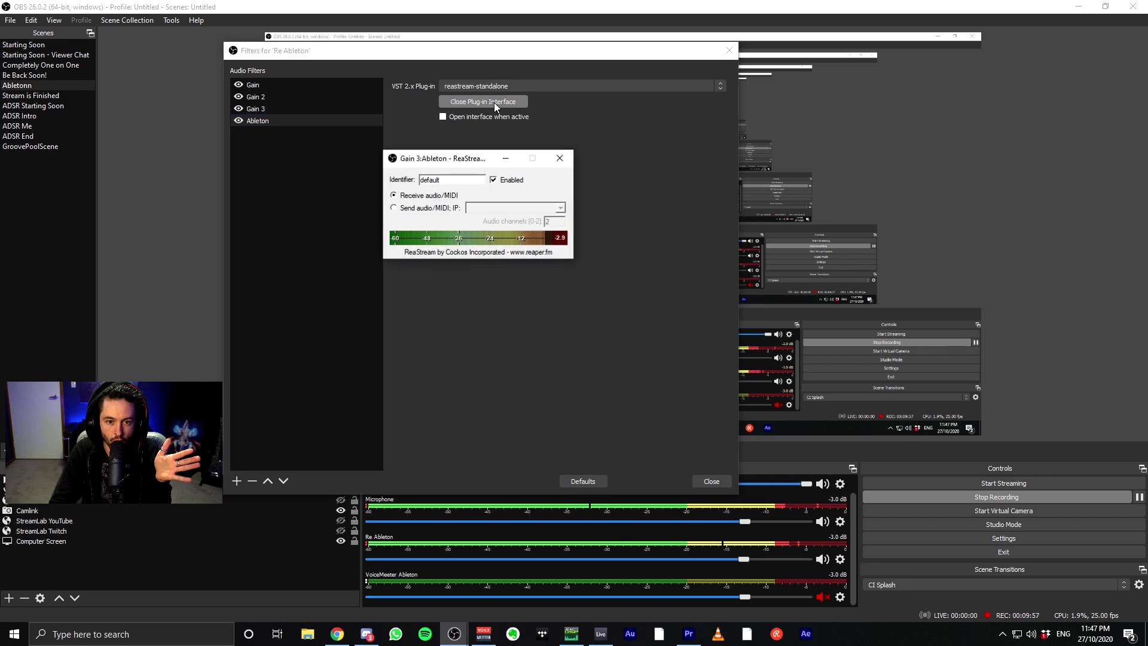
click(601, 634)
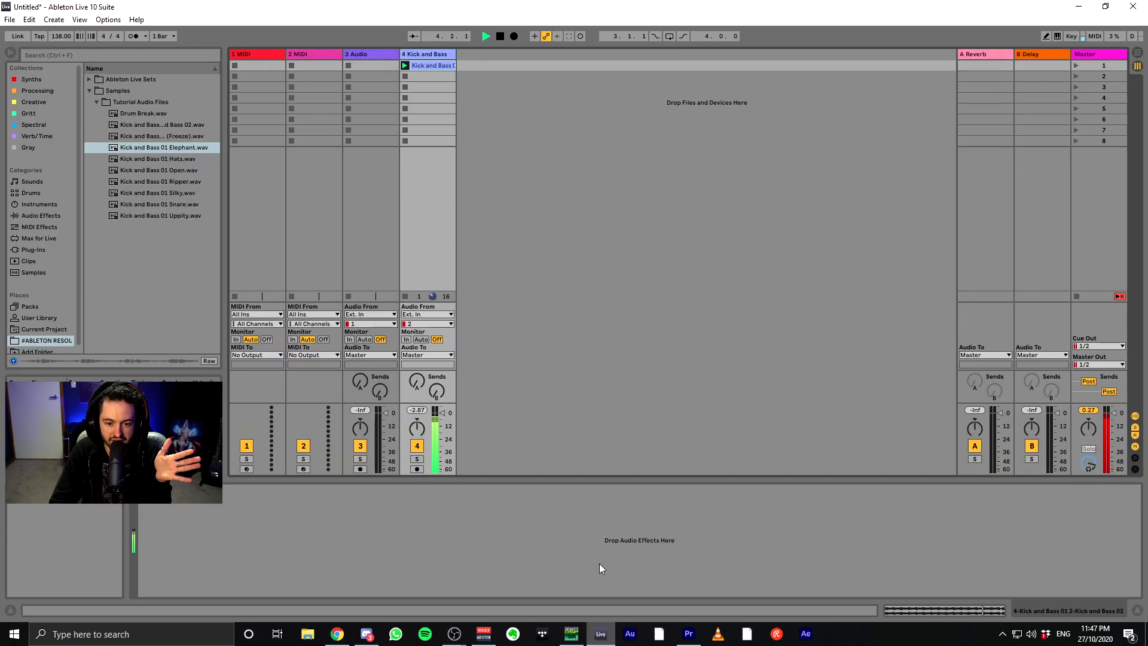
- Open the Master rack's ReaStream plug-in window, toggle Sonarworks and ReaStream chains, then close it
click(1093, 54)
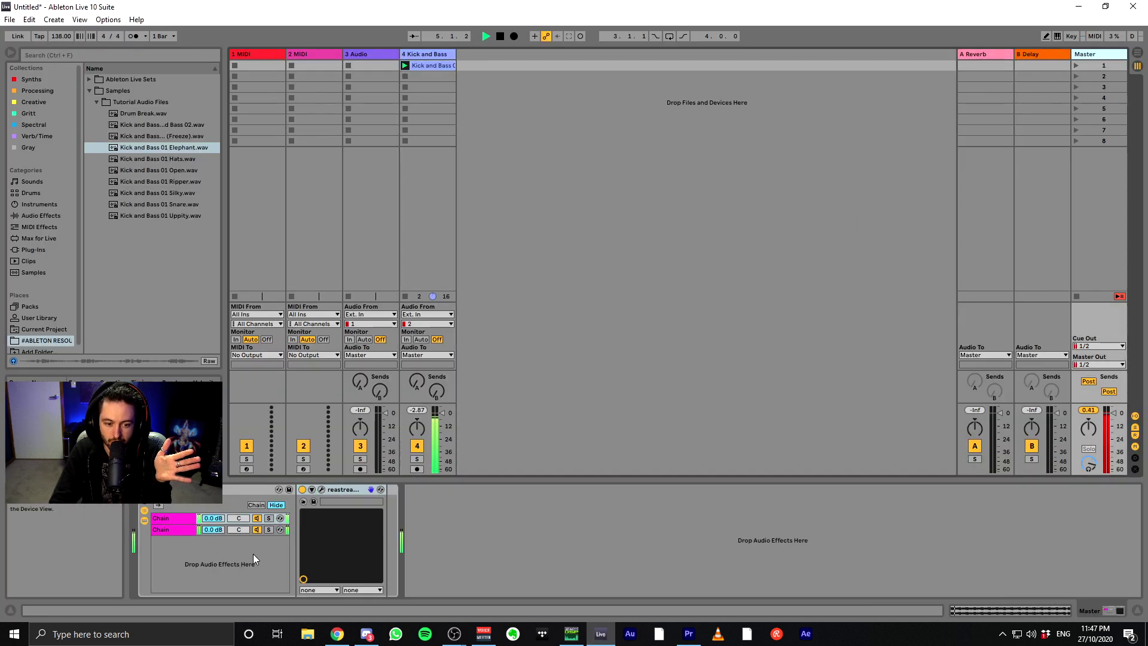
click(321, 490)
click(258, 529)
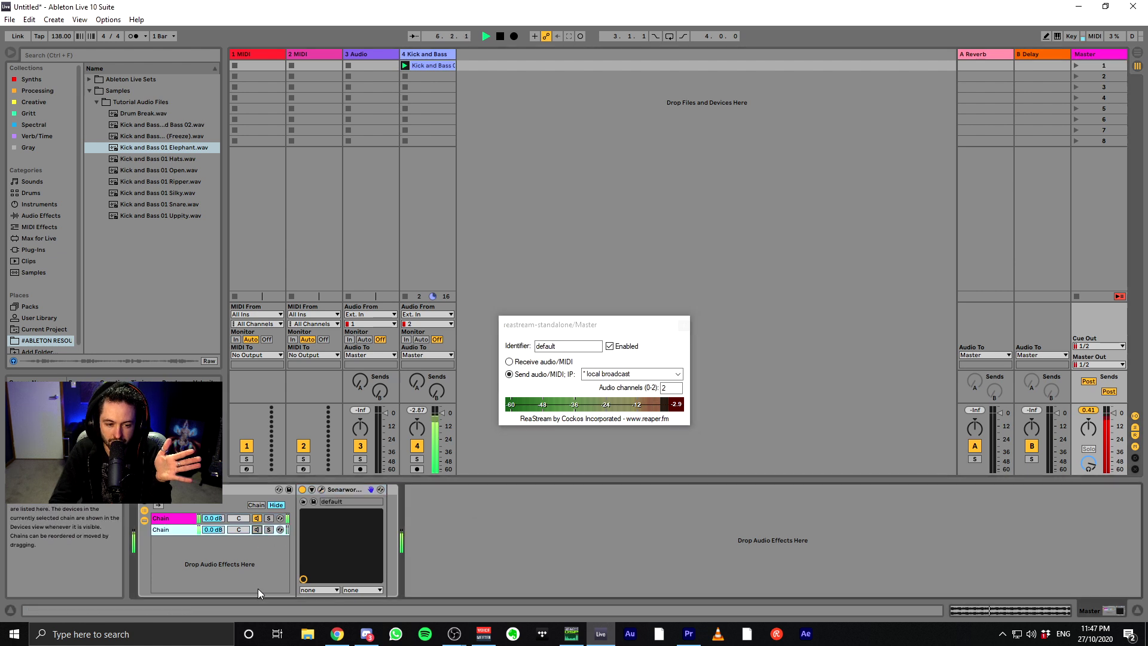
click(177, 530)
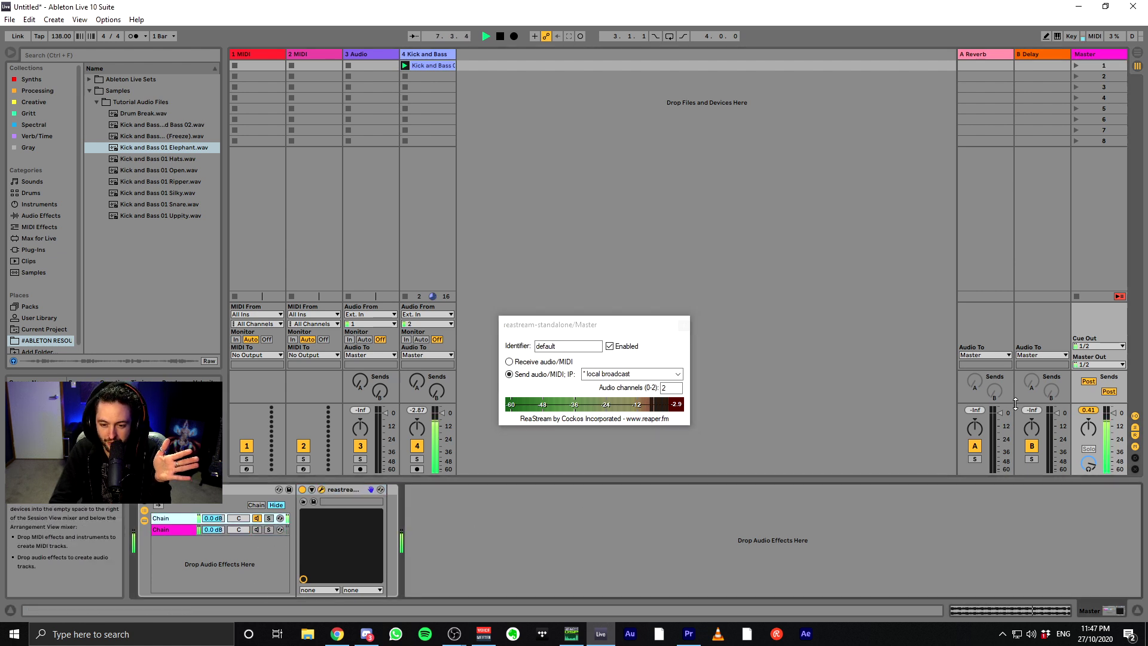
click(719, 388)
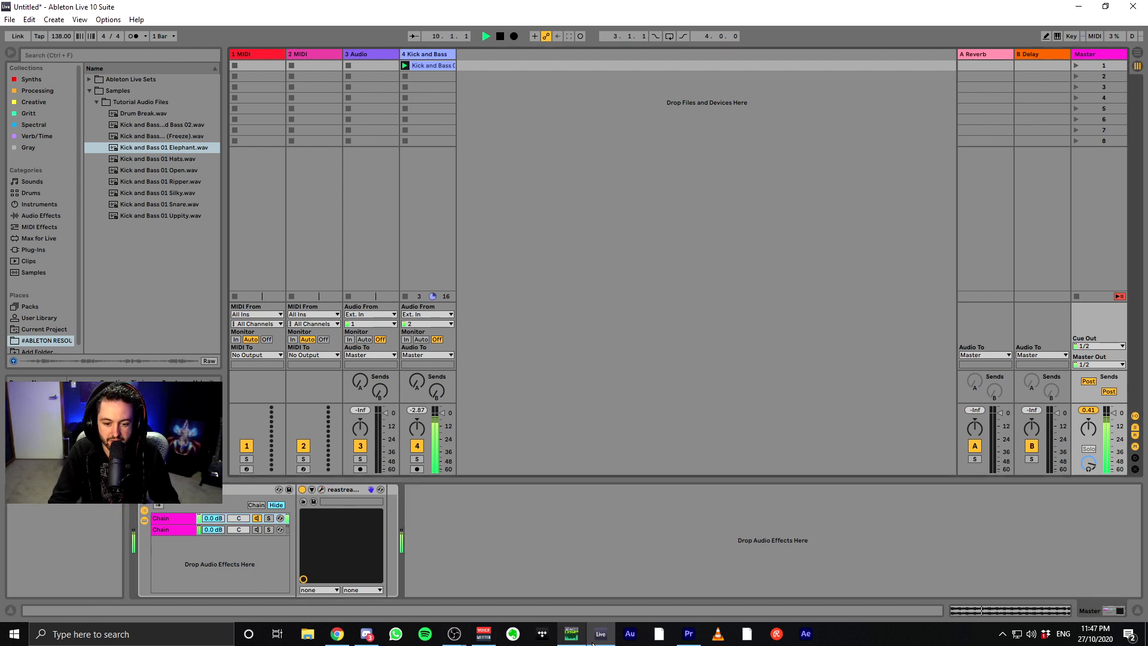
- Glance at the OBS previews, select the Master rack's top chain, and bring up the DIGICheck Totalyser
click(454, 634)
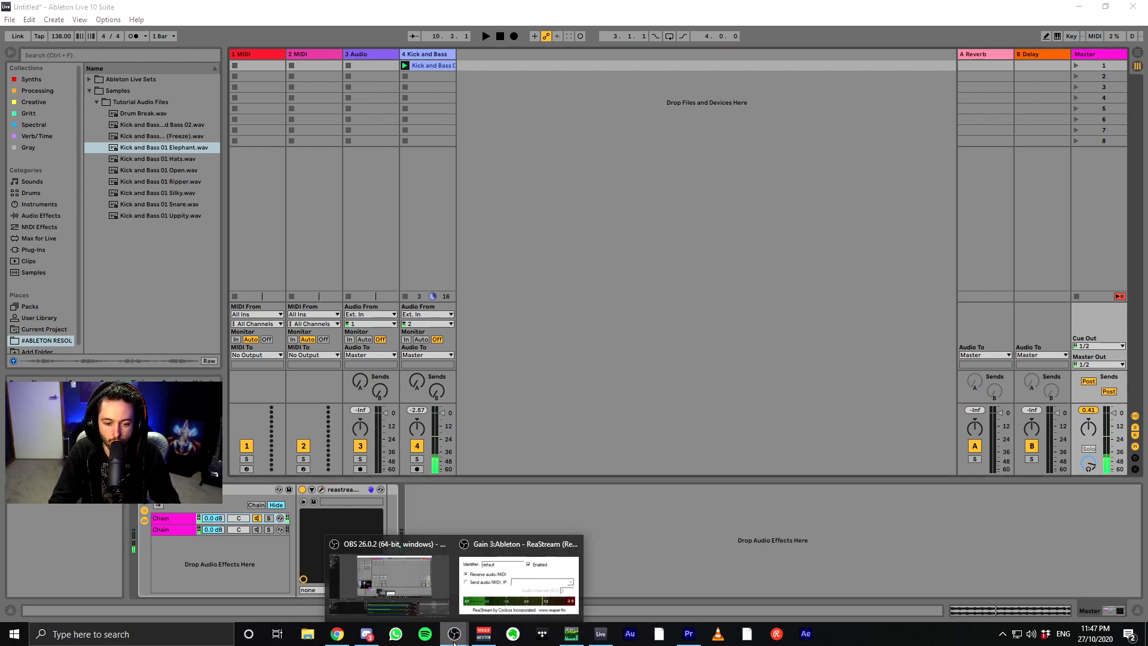
click(682, 375)
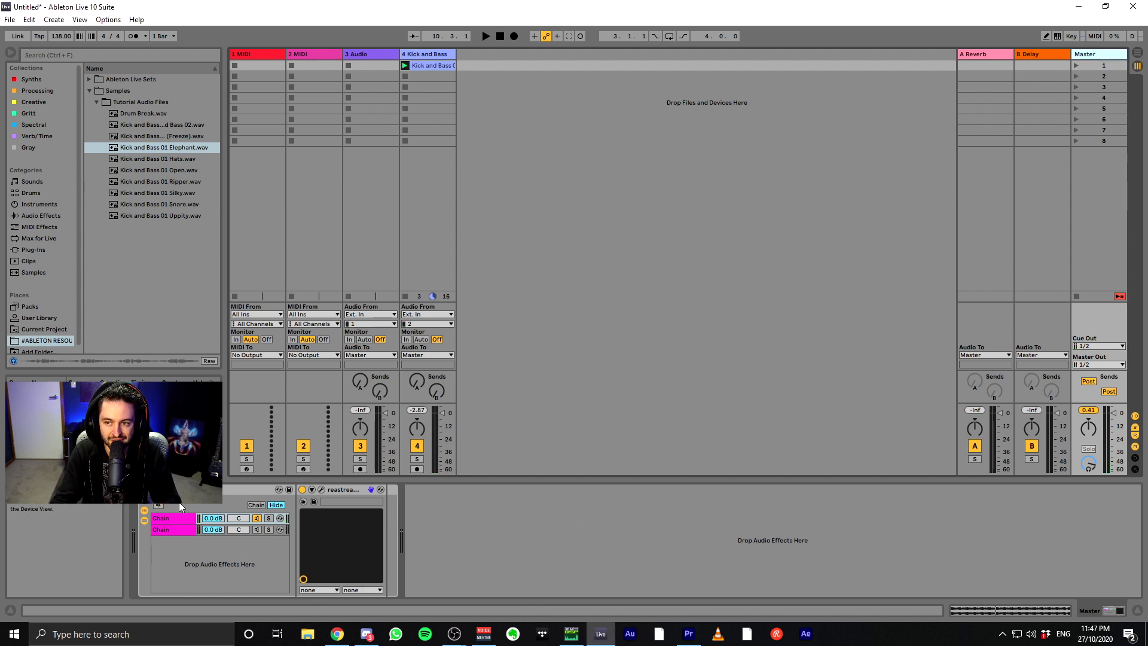
click(176, 520)
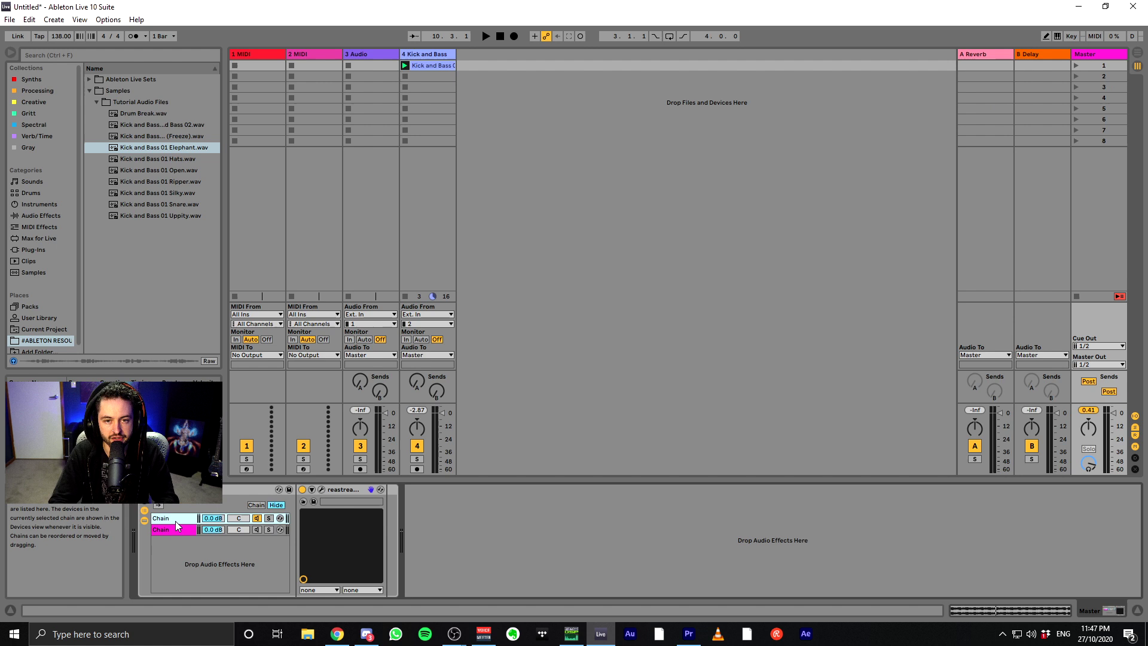
click(571, 634)
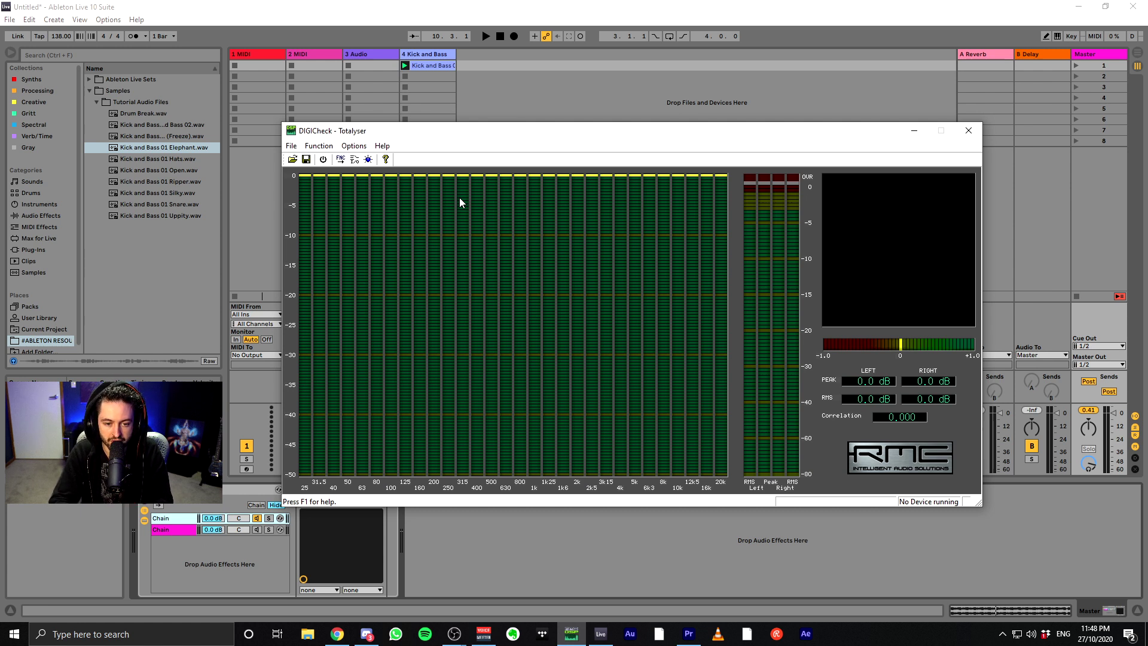
- Nudge the Totalyser up, view and close the Sonarworks window, then reselect the ReaStream chain
drag(510, 132, 520, 61)
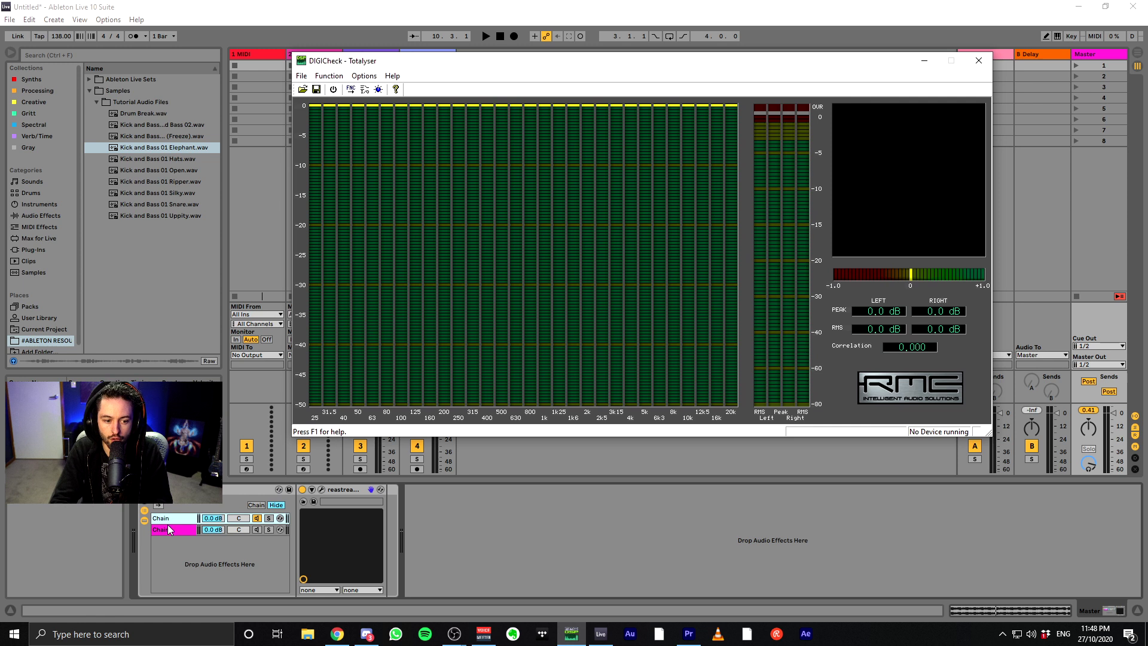
click(166, 518)
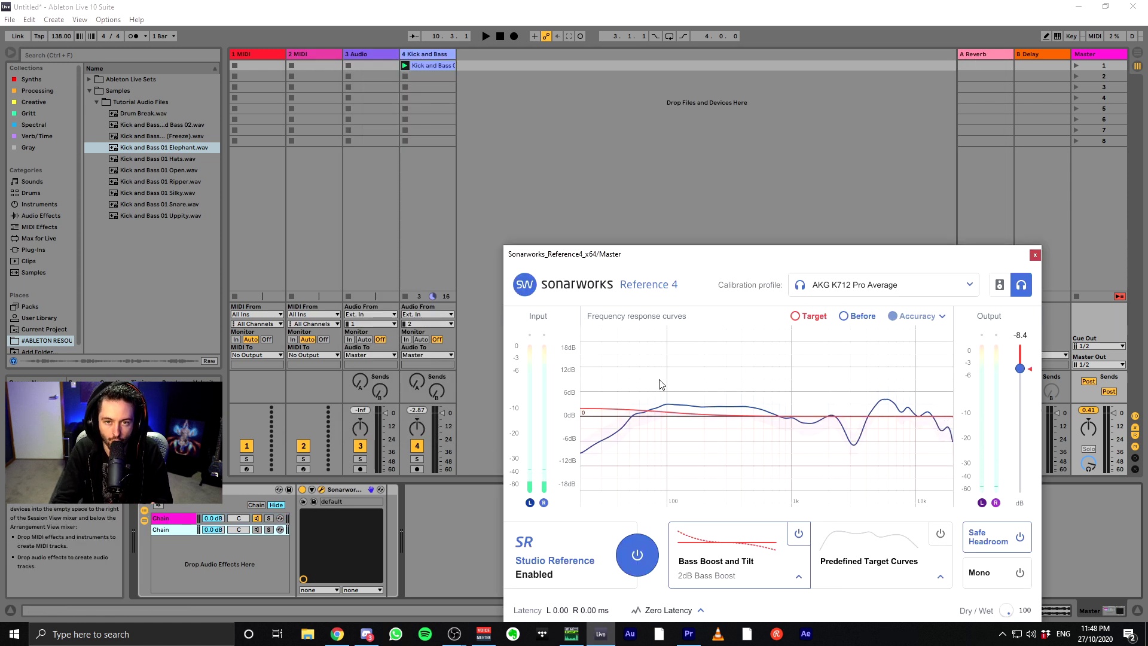
click(1035, 256)
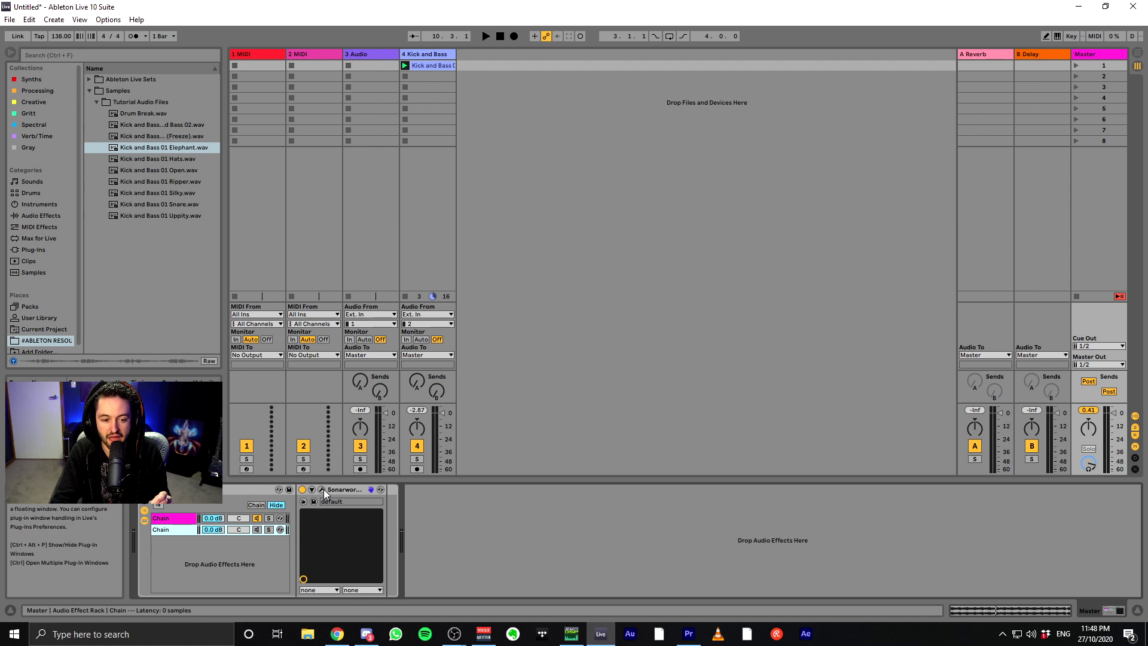
click(186, 529)
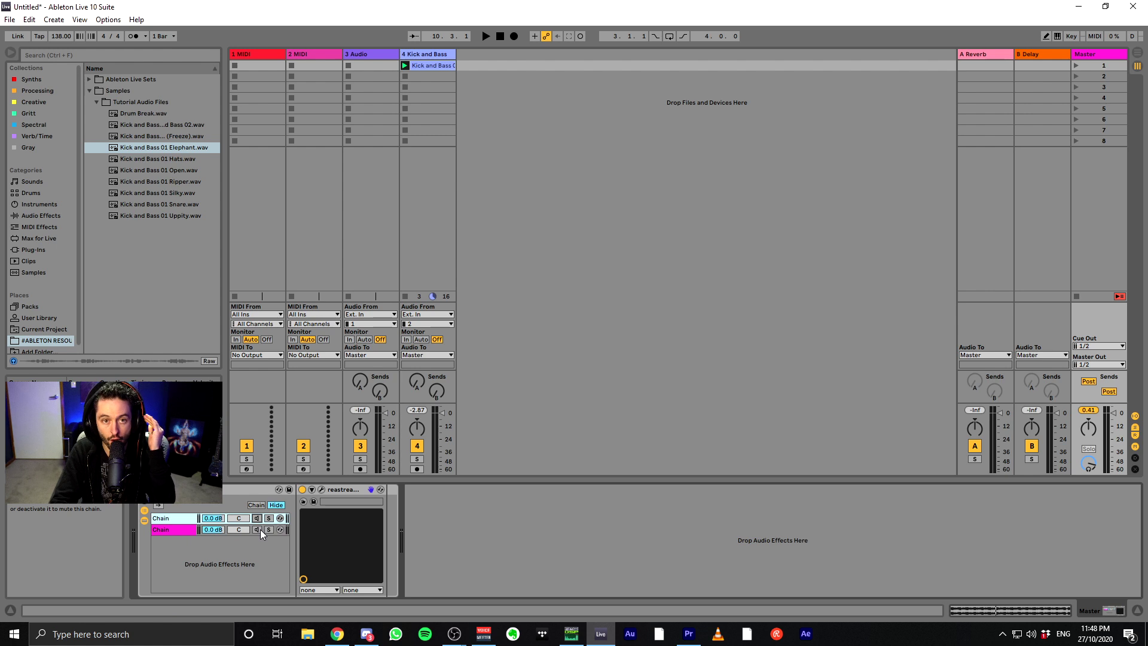
- Flip the Master rack between Sonarworks and ReaStream chains, briefly opening the Sonarworks Reference 4 window
click(258, 530)
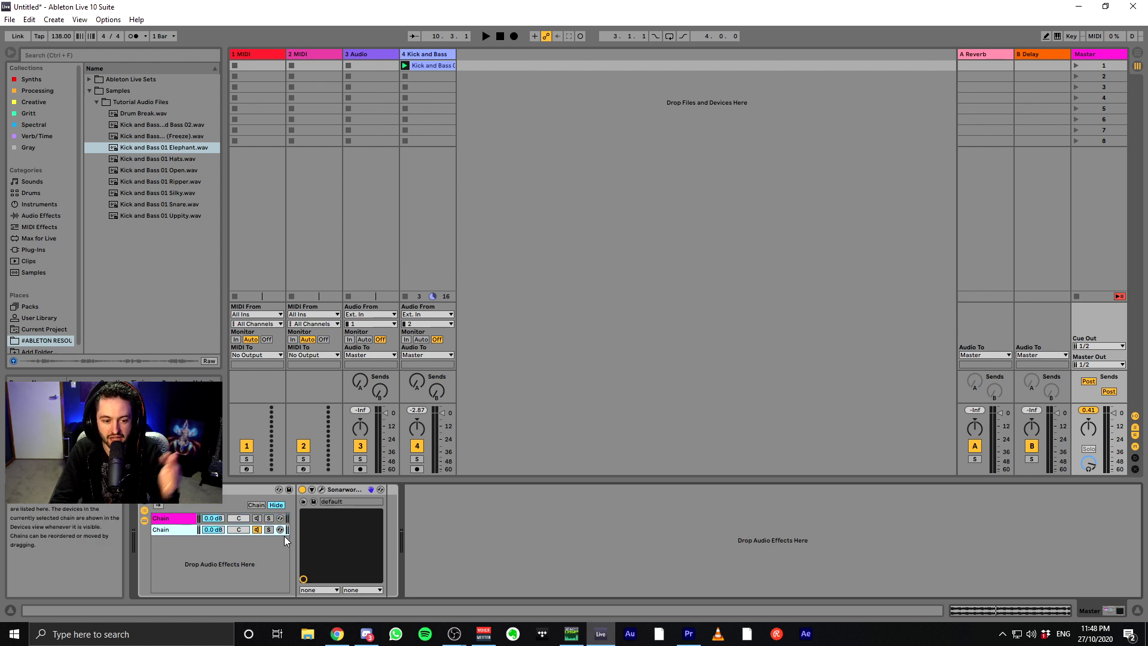
click(322, 489)
click(322, 490)
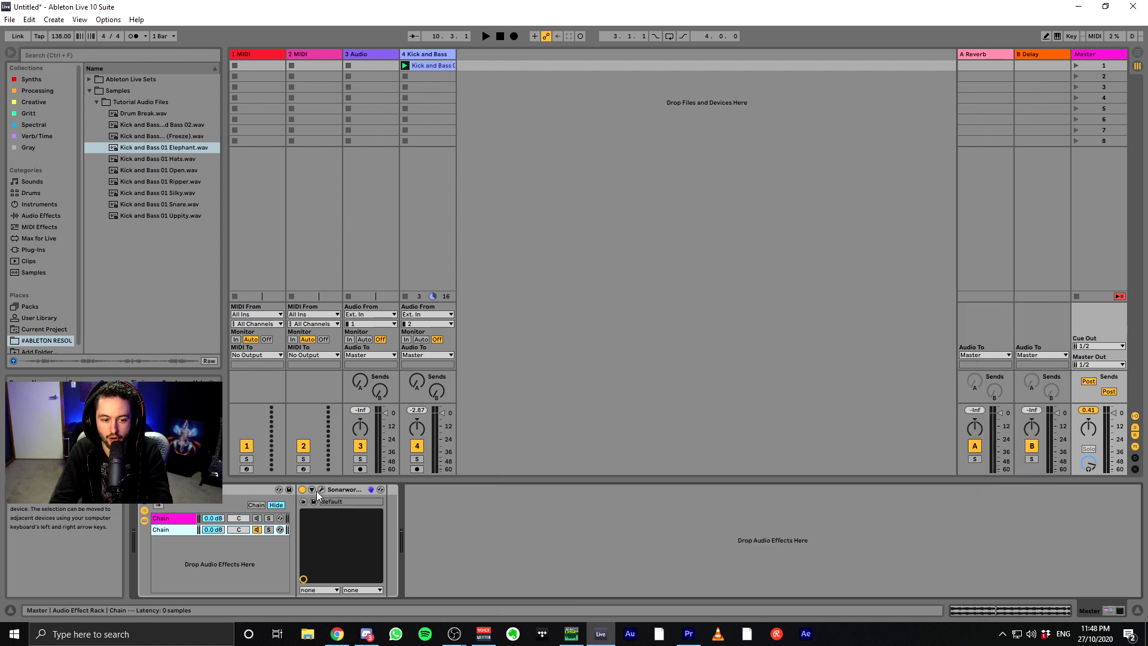
click(181, 520)
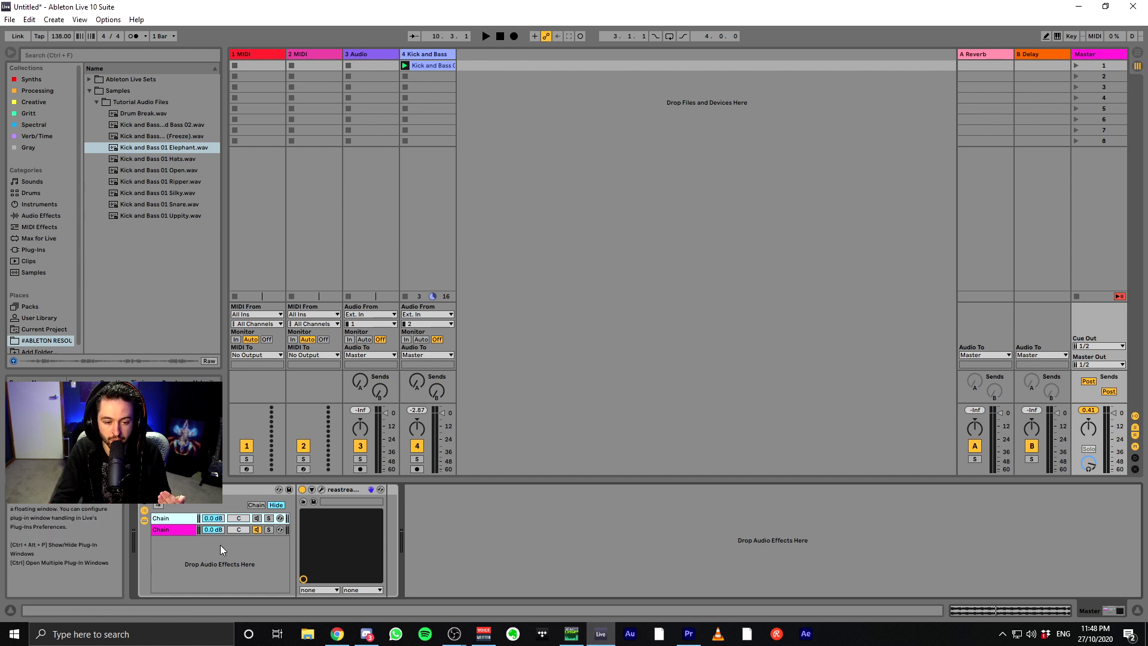
click(169, 530)
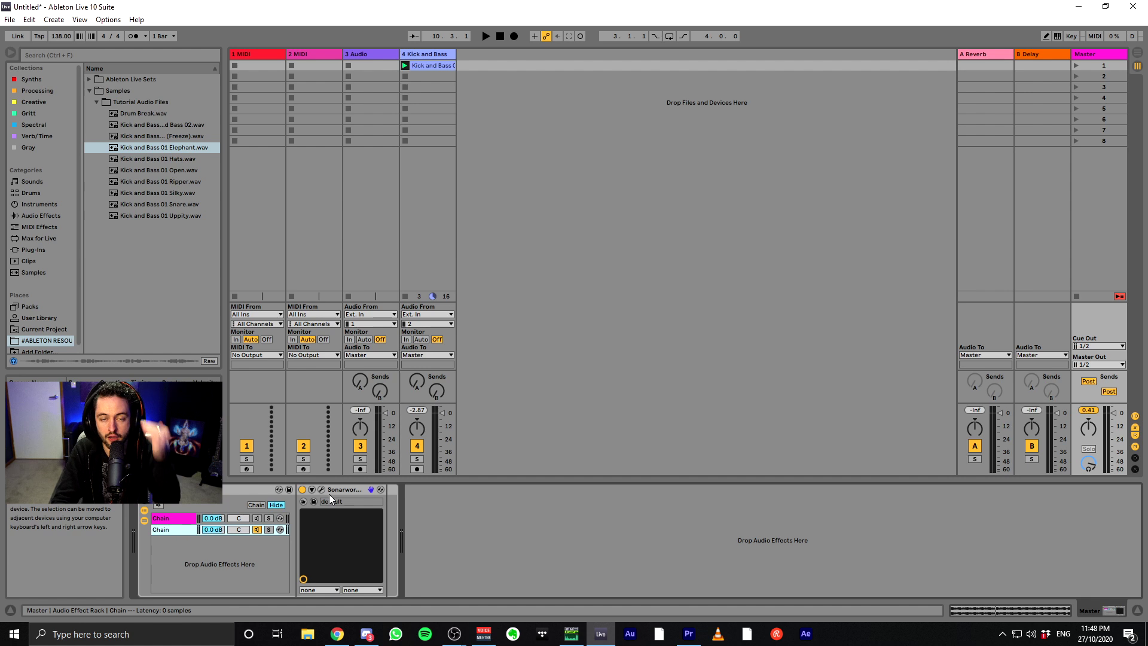
click(173, 519)
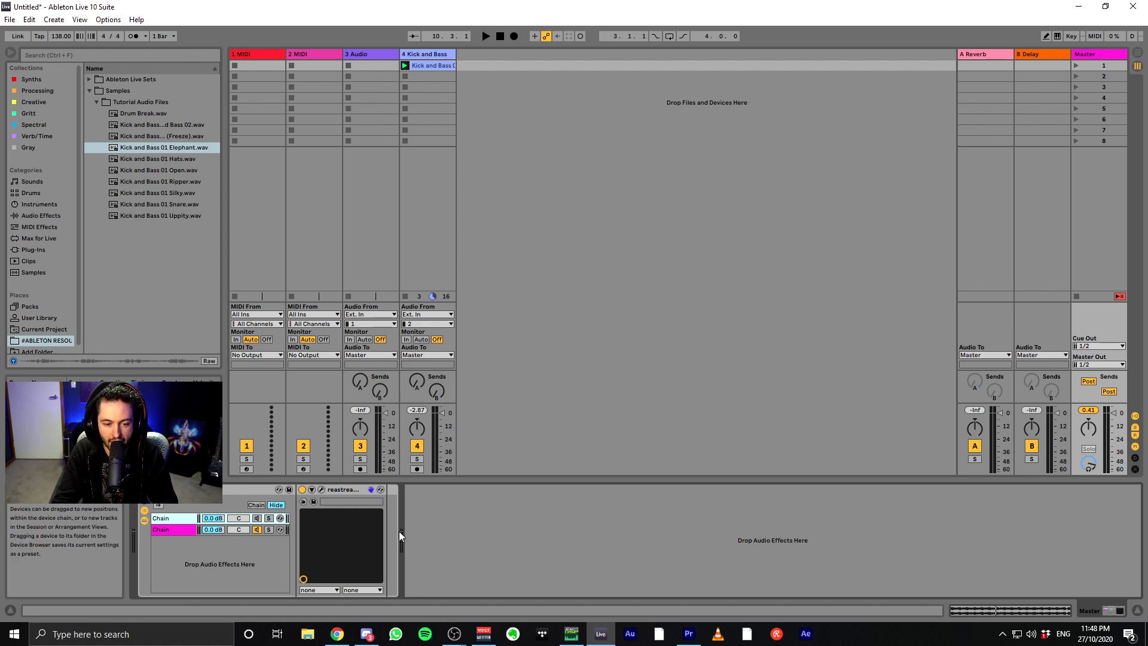
- Check the Totalyser levels, reselect the rack's second chain, then close the DIGICheck Totalyser
click(571, 633)
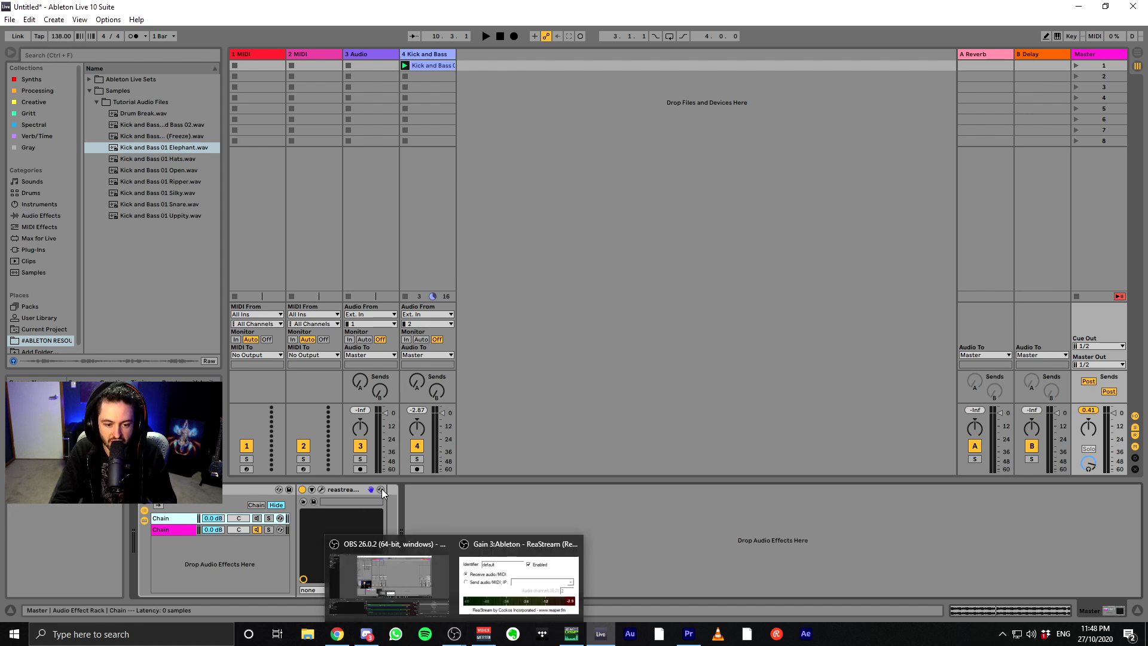
click(520, 574)
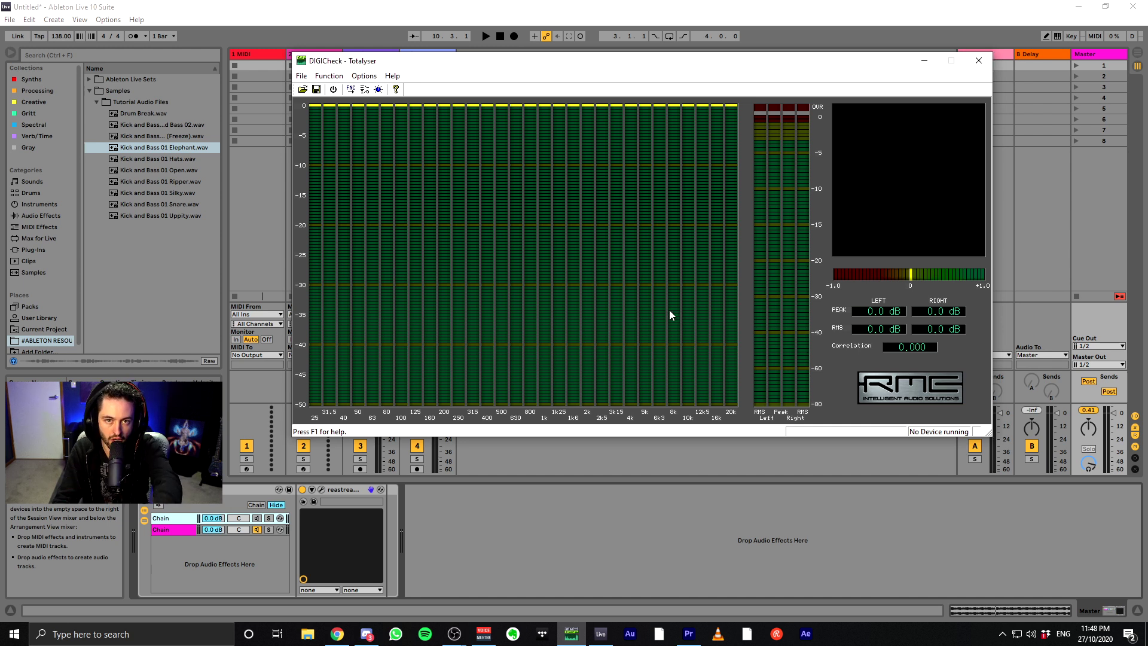
click(179, 536)
click(179, 531)
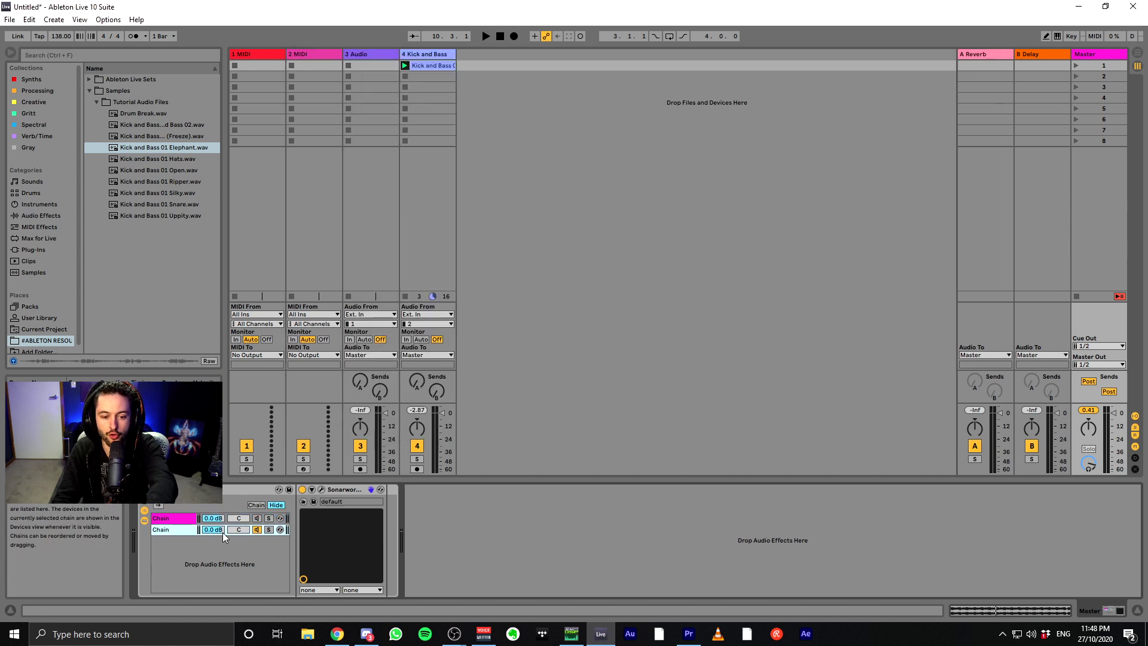
click(571, 633)
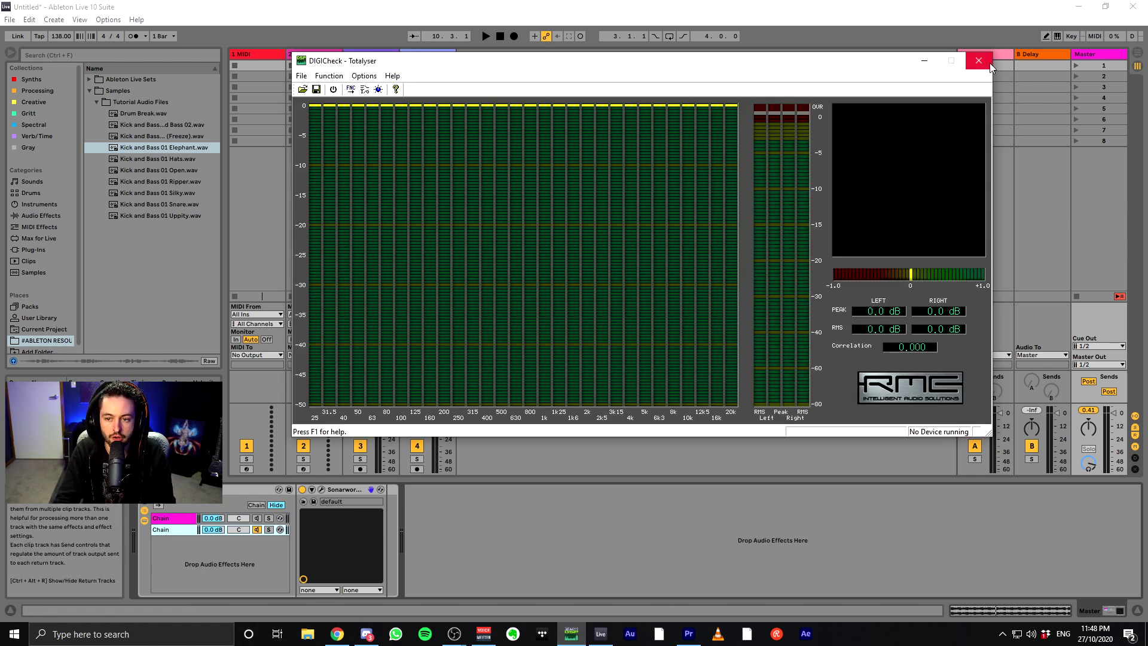
click(970, 66)
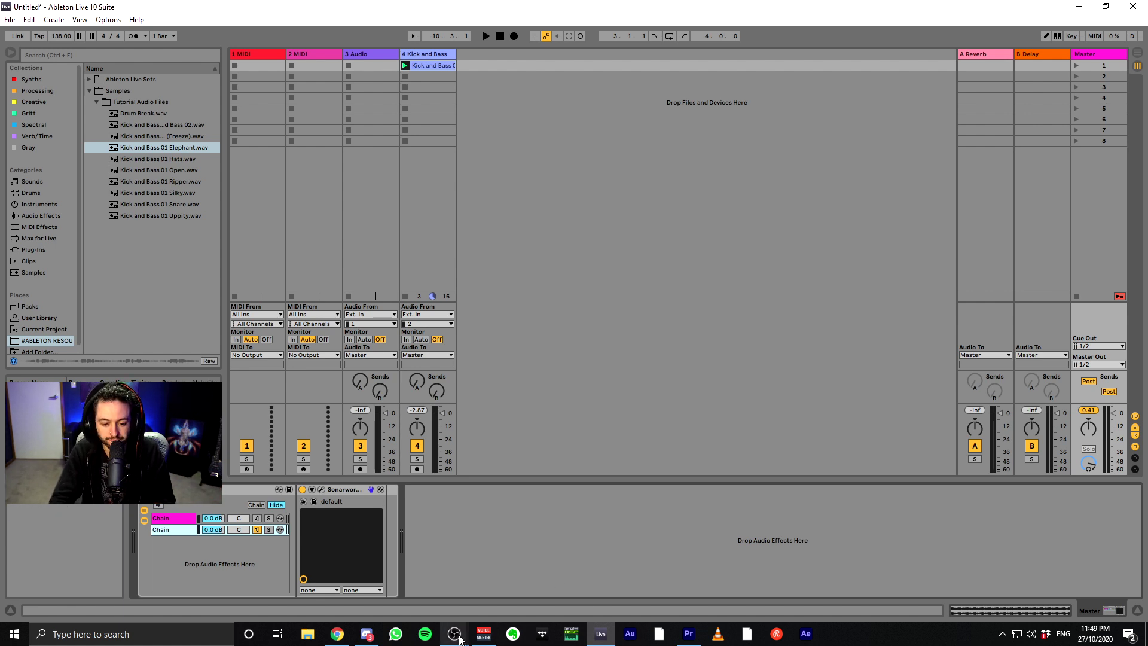
mouse_move(454, 633)
click(431, 581)
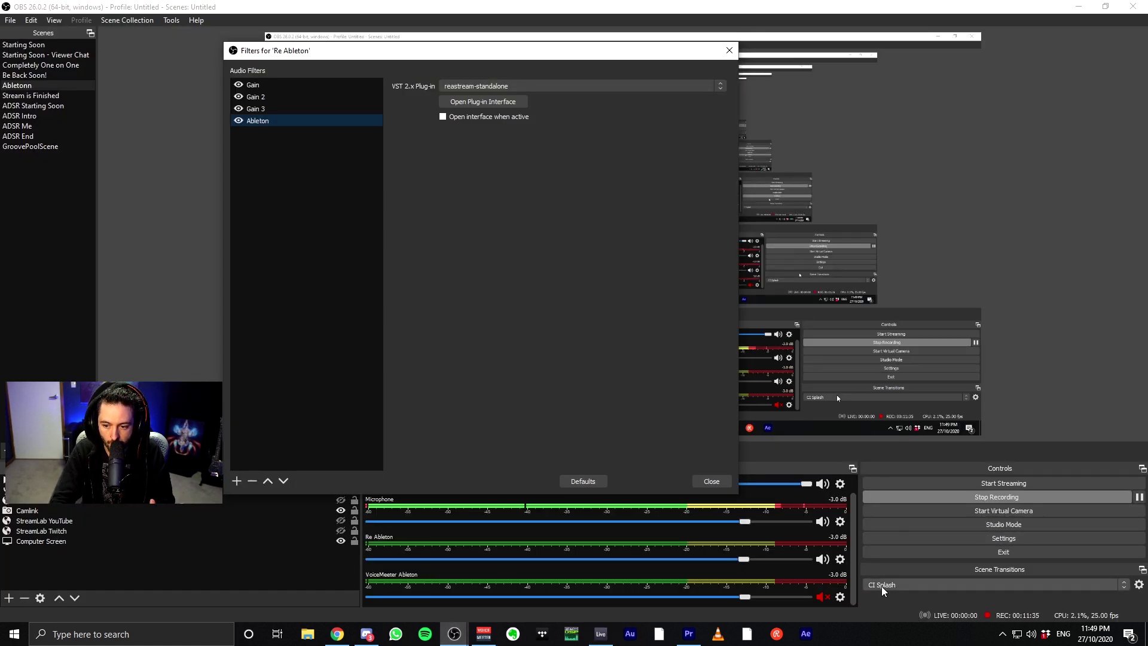
click(316, 638)
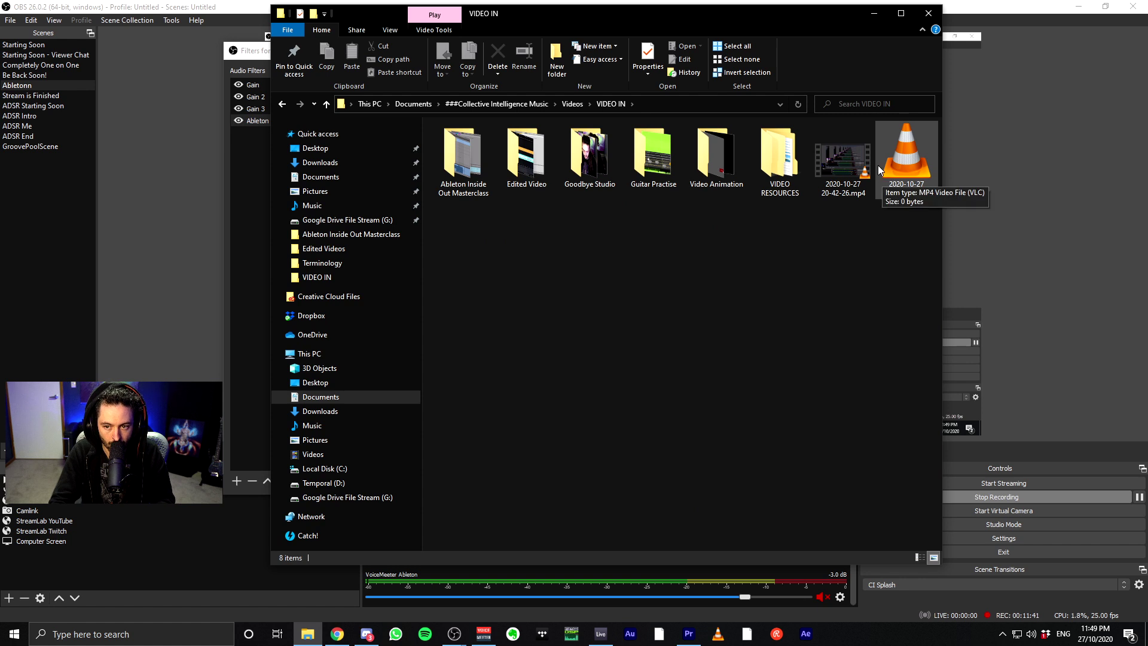
double_click(851, 179)
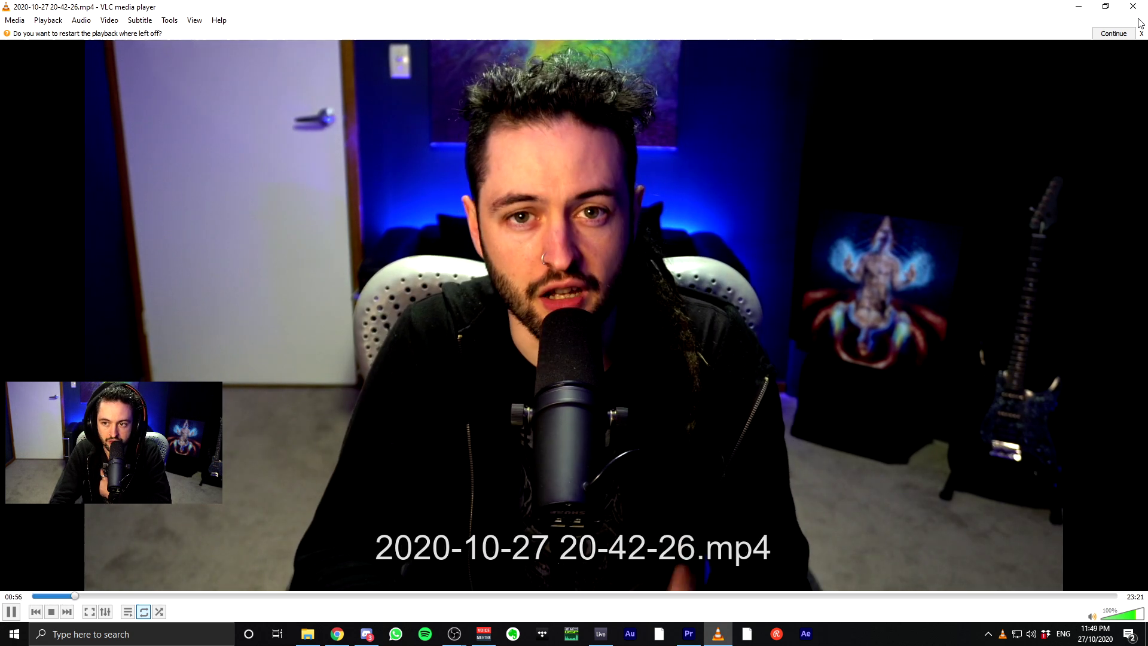
key(alt+Tab)
click(689, 633)
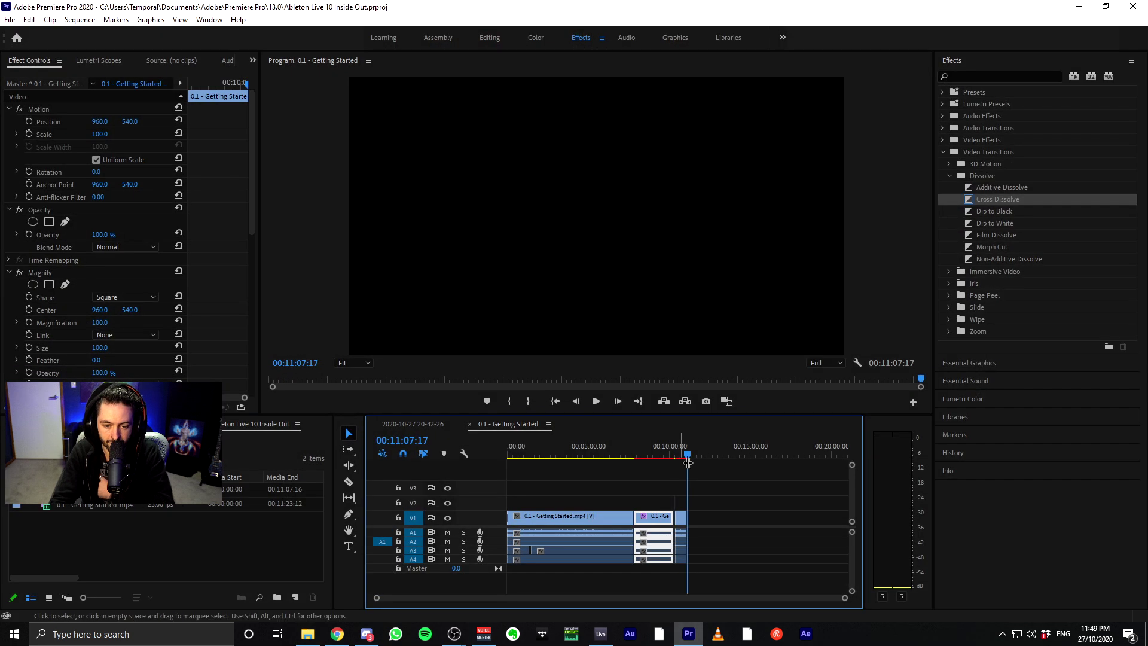
key(Home)
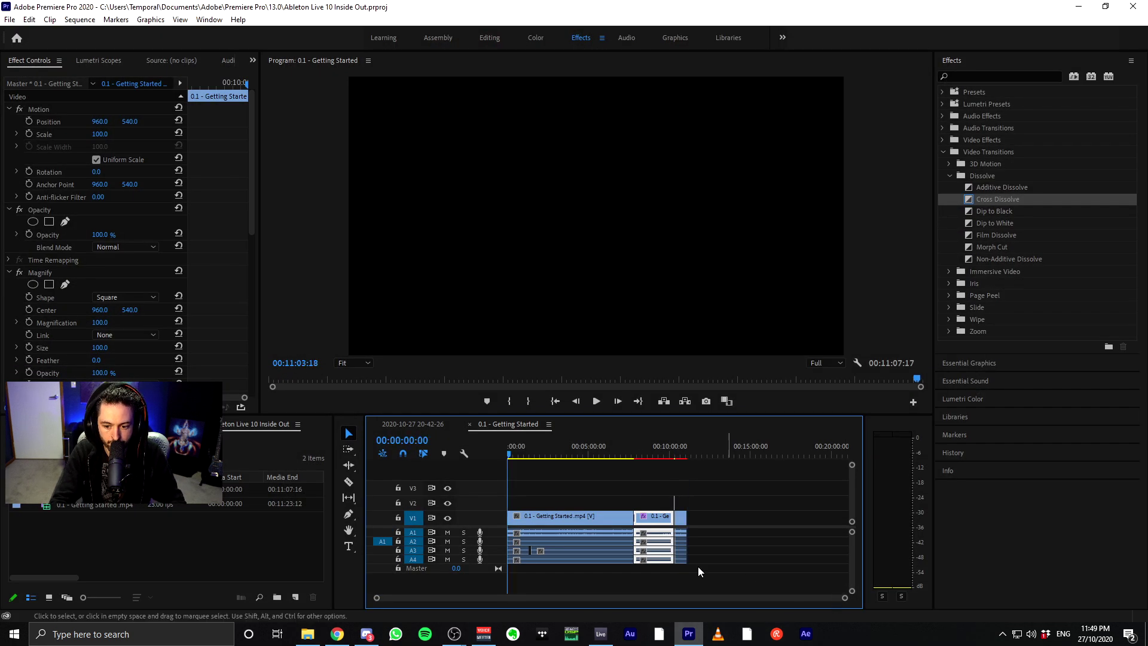
click(547, 533)
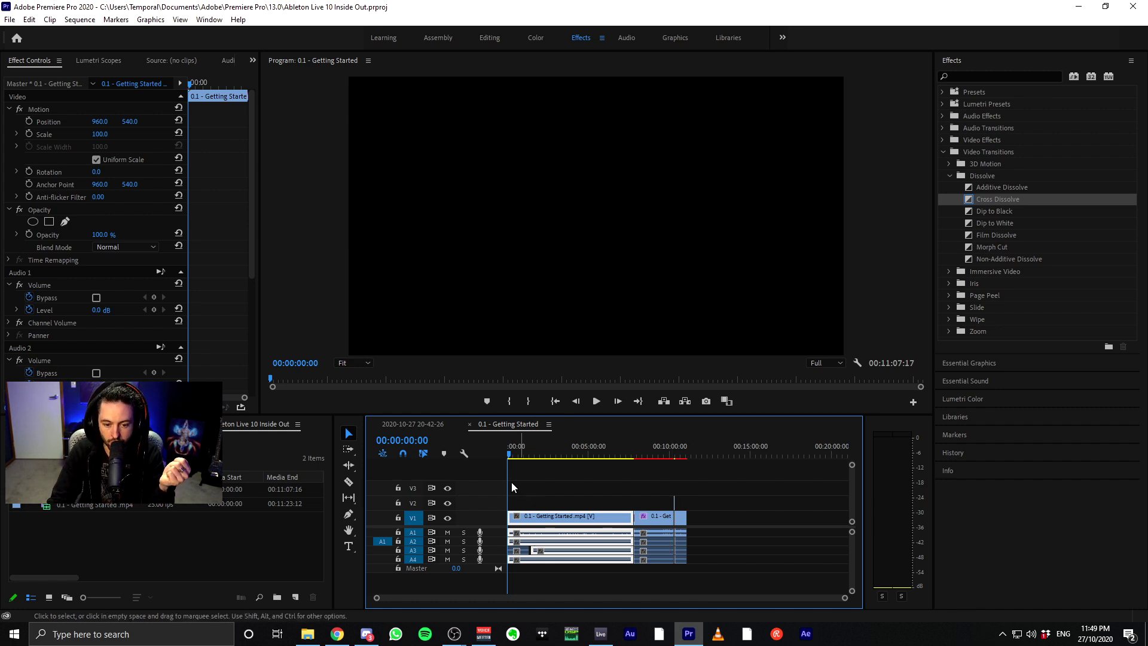
key(space)
key(space)
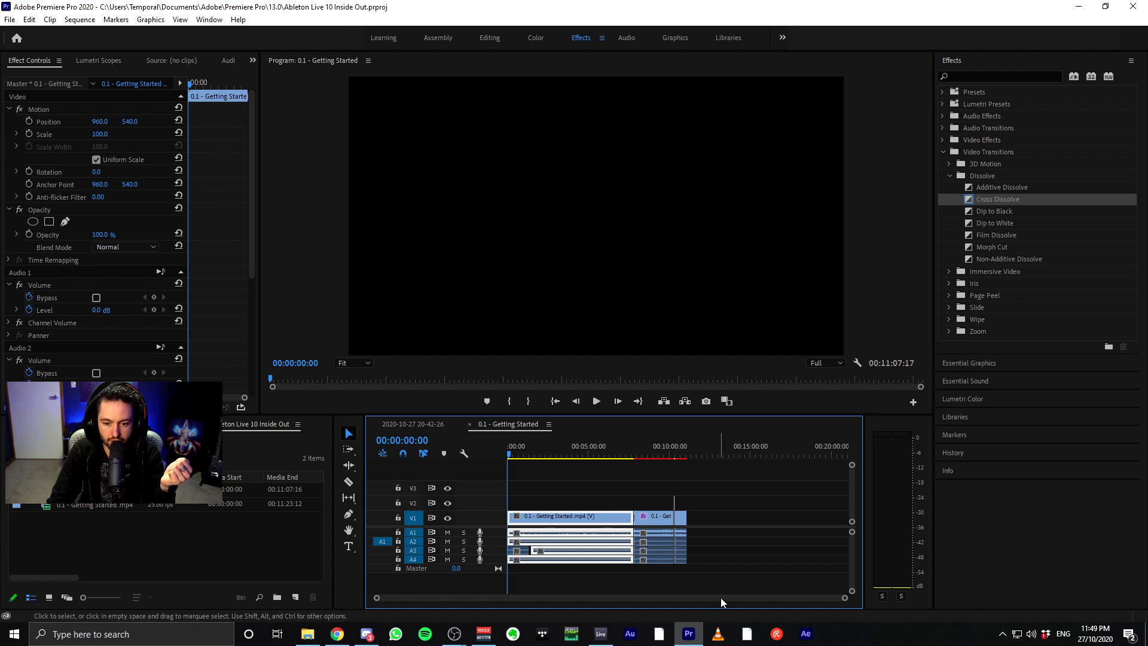
drag(844, 597, 640, 595)
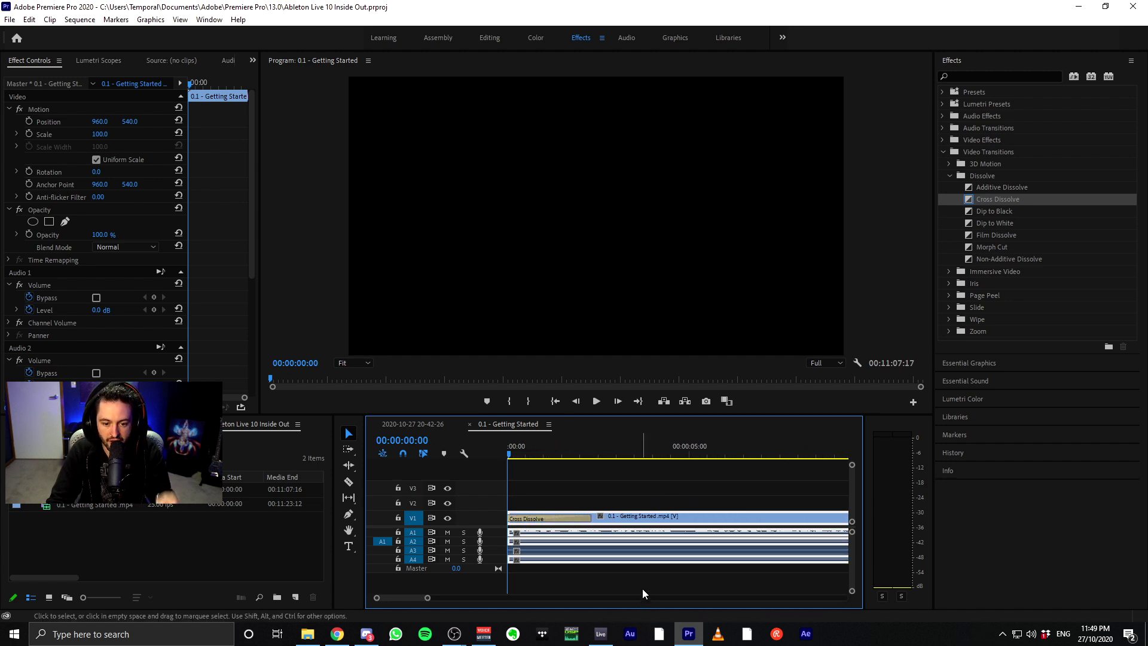
key(space)
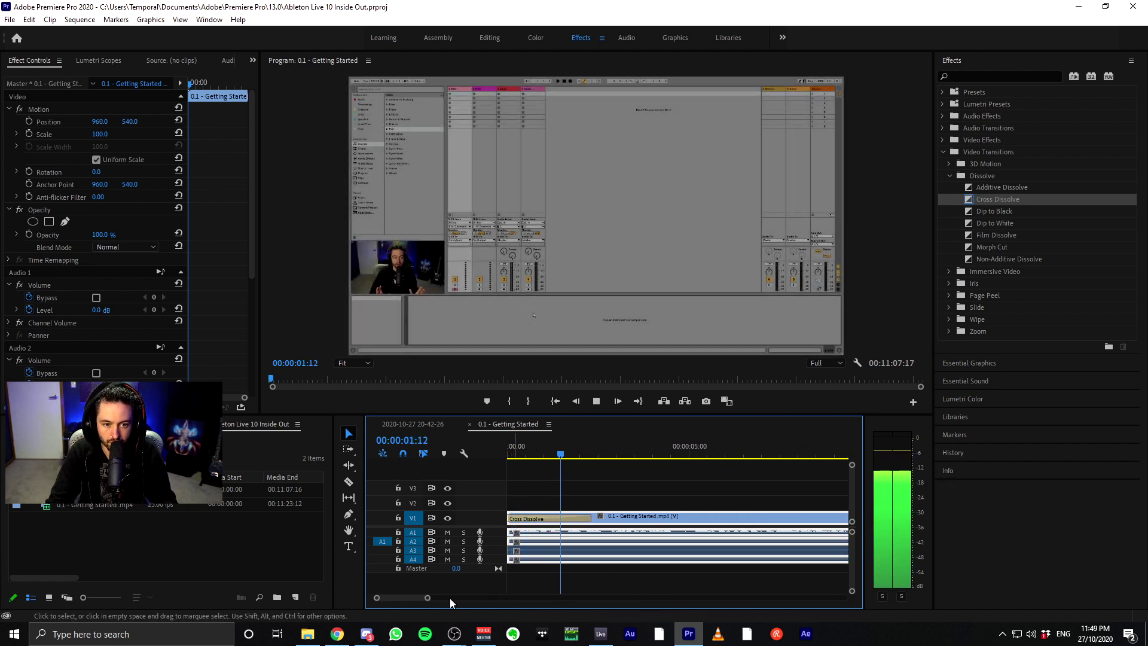
key(space)
drag(427, 598, 608, 601)
click(799, 453)
click(760, 482)
drag(679, 456, 727, 460)
scroll(586, 601, up, 1)
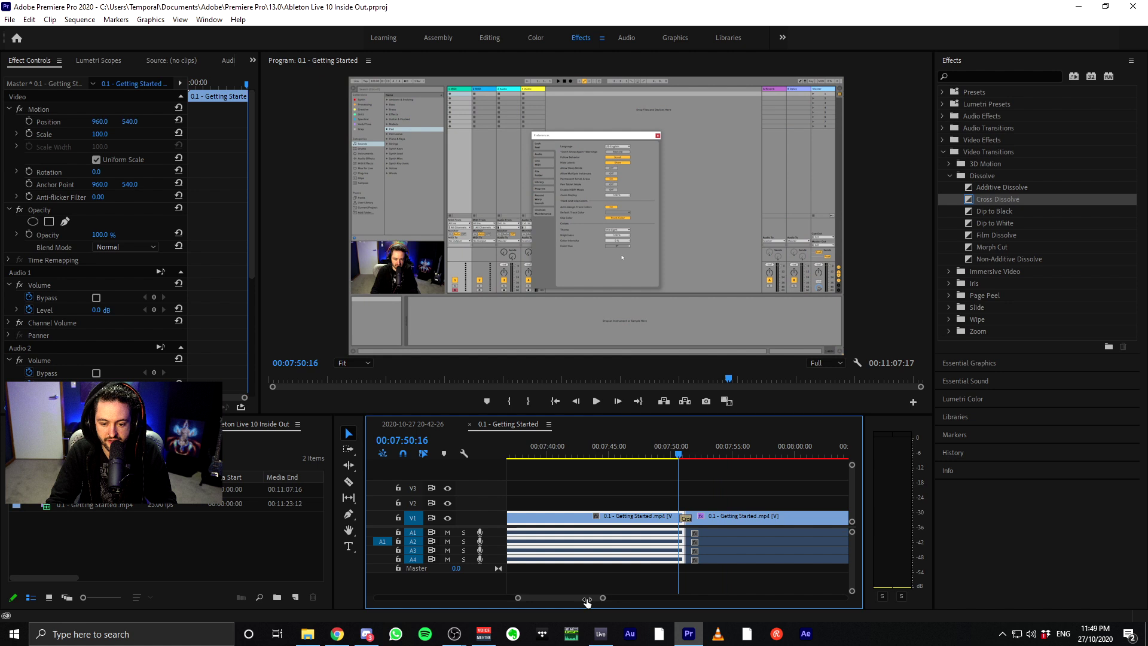
scroll(587, 601, up, 2)
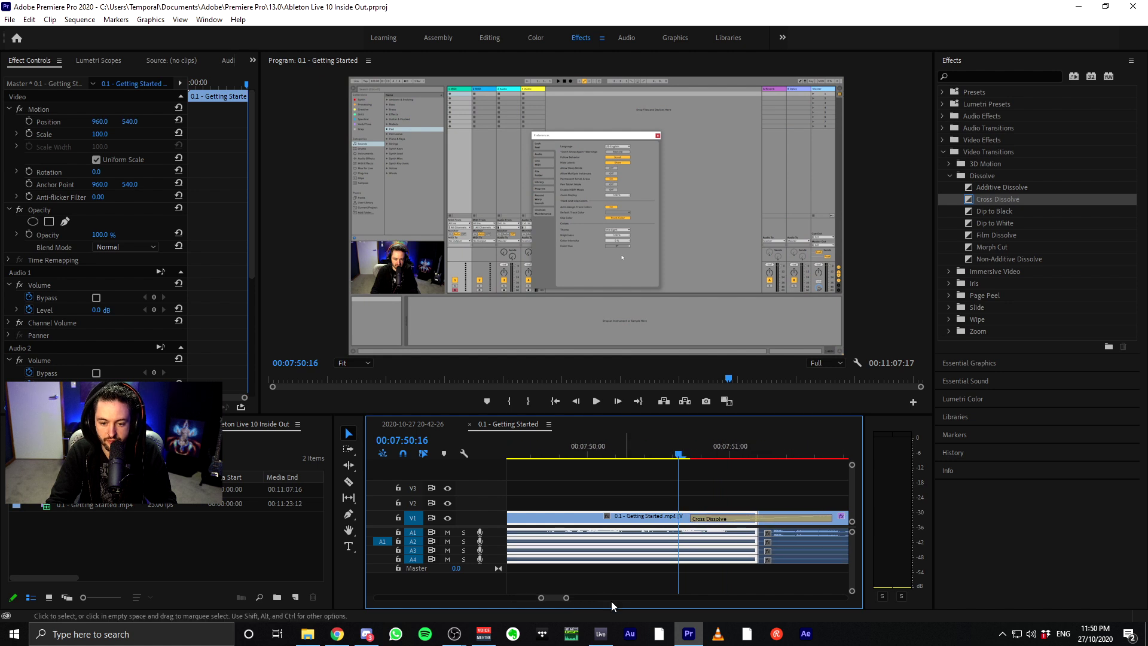
scroll(573, 600, down, 2)
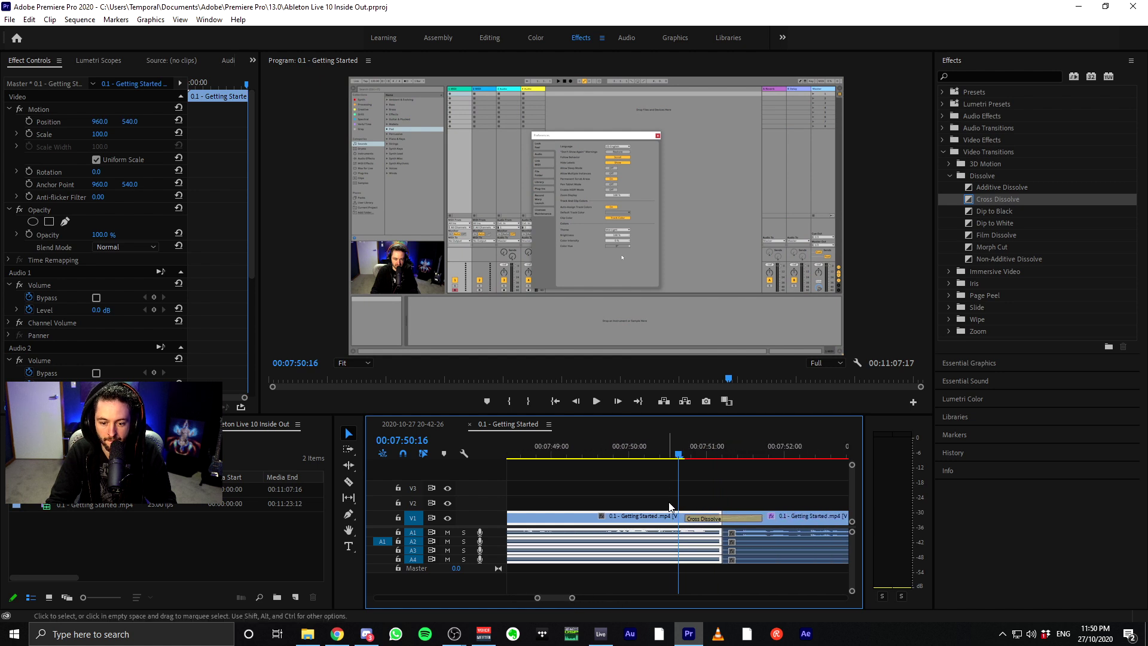
click(641, 460)
key(space)
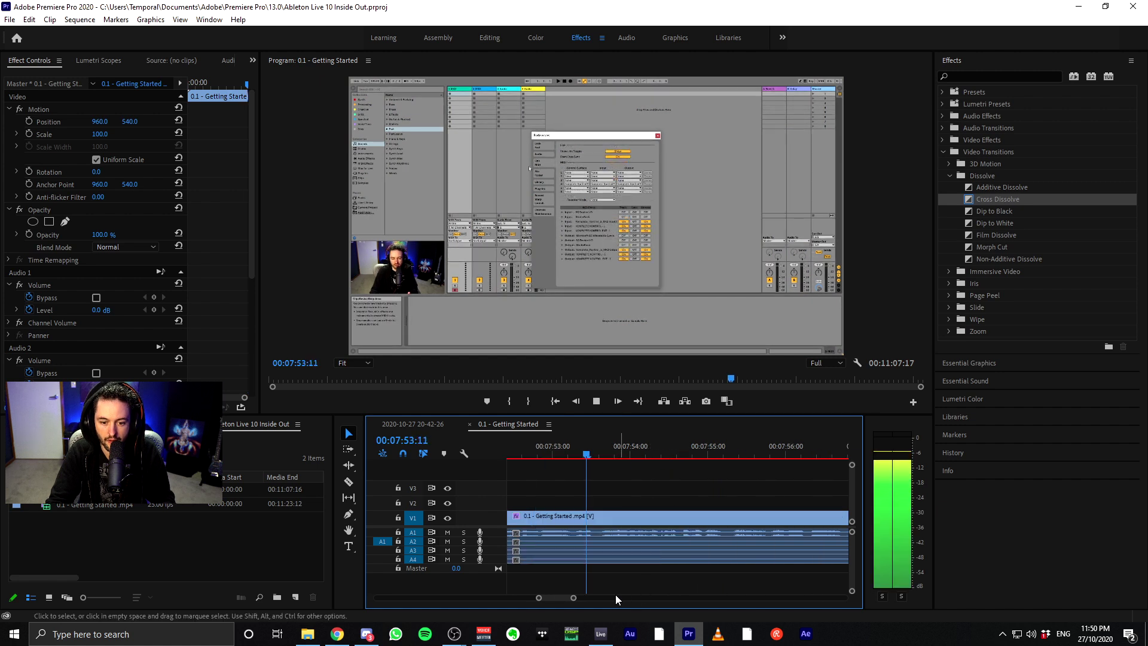
key(space)
key(minus)
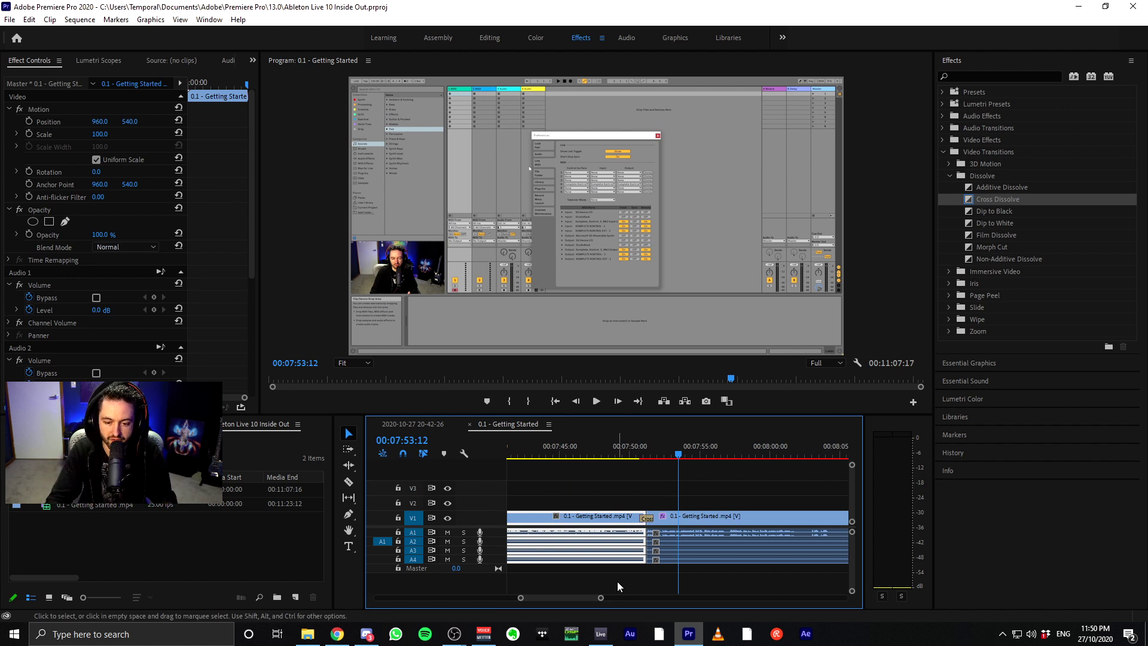
drag(602, 599, 747, 599)
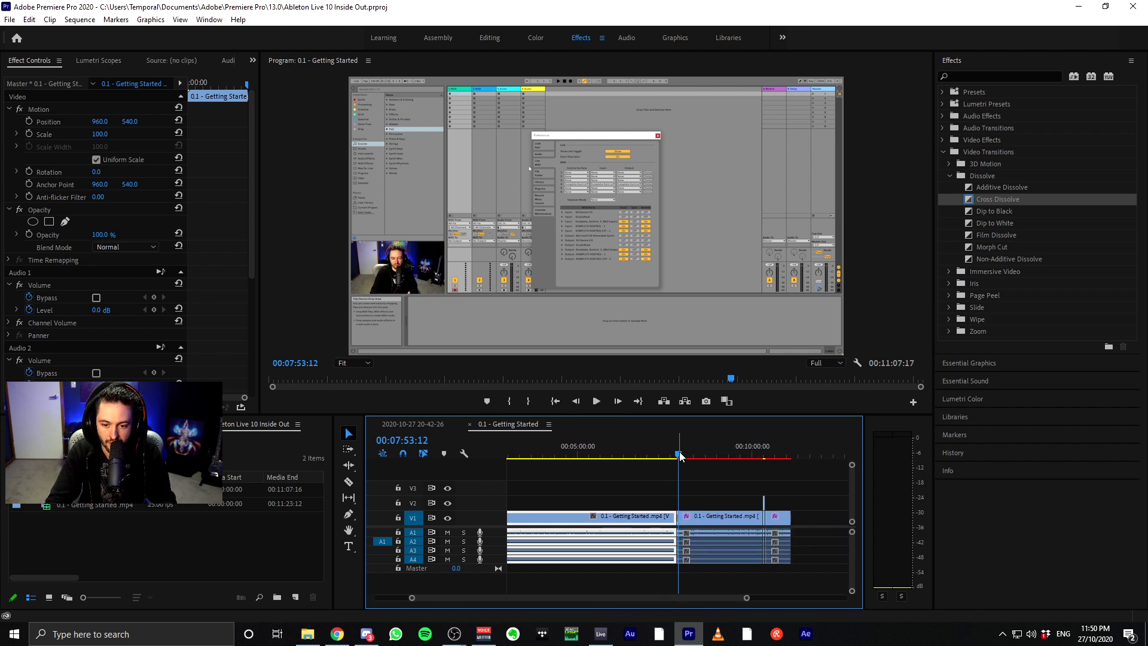
drag(681, 456, 765, 458)
drag(747, 598, 651, 599)
key(Up)
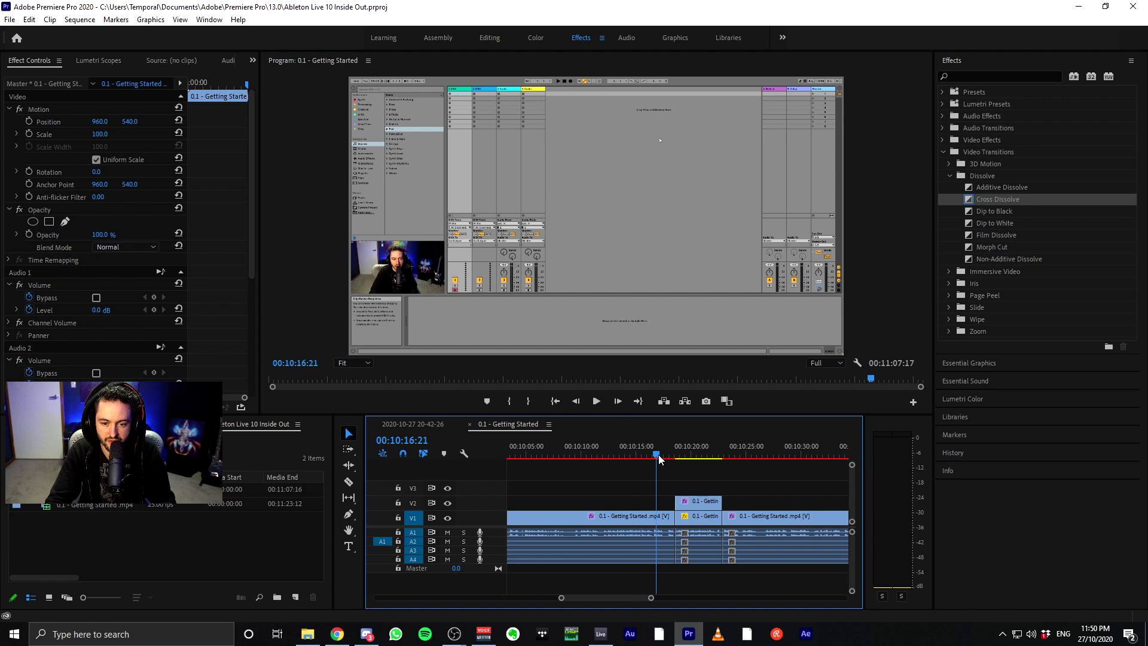
drag(653, 460, 669, 460)
key(space)
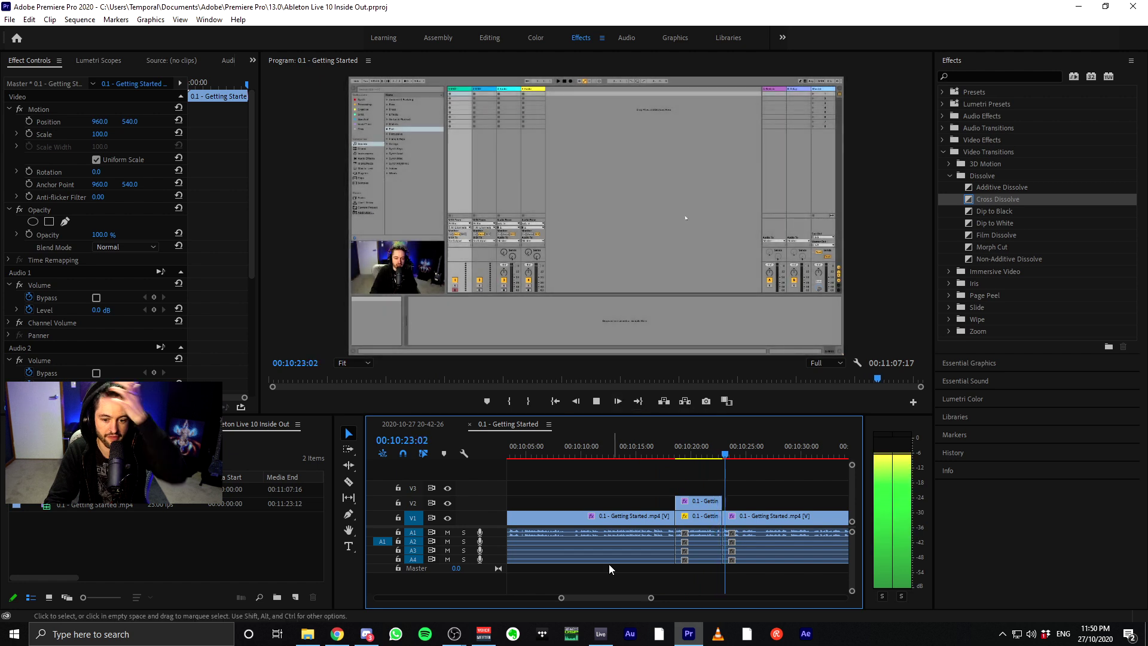
drag(653, 598, 702, 599)
drag(727, 470, 768, 456)
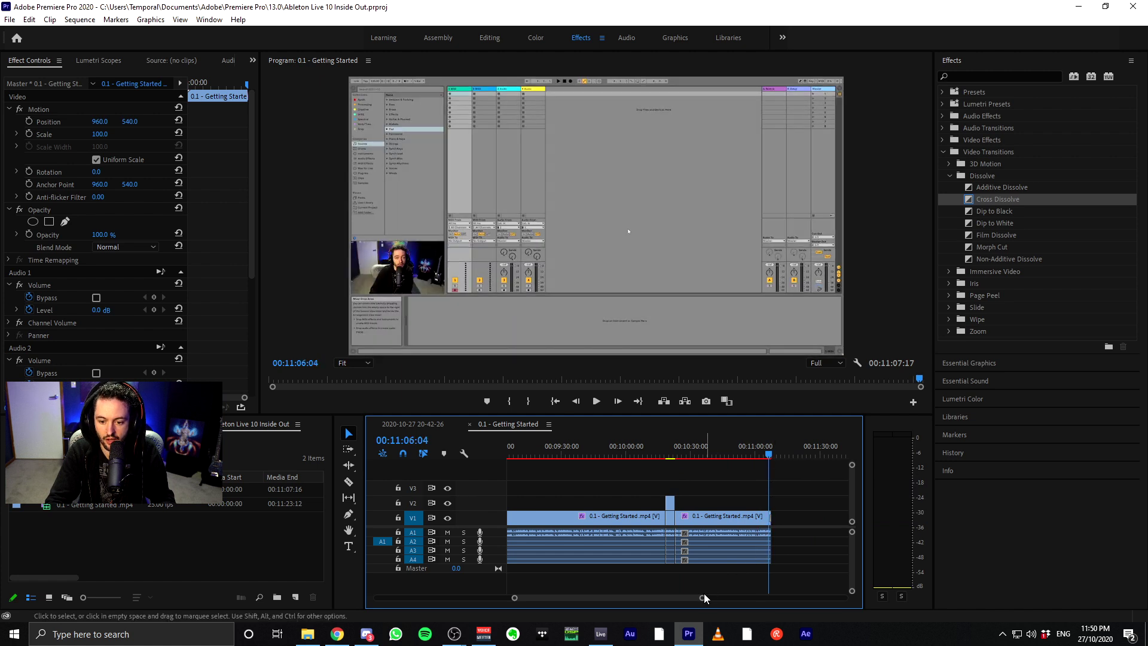
drag(704, 598, 604, 598)
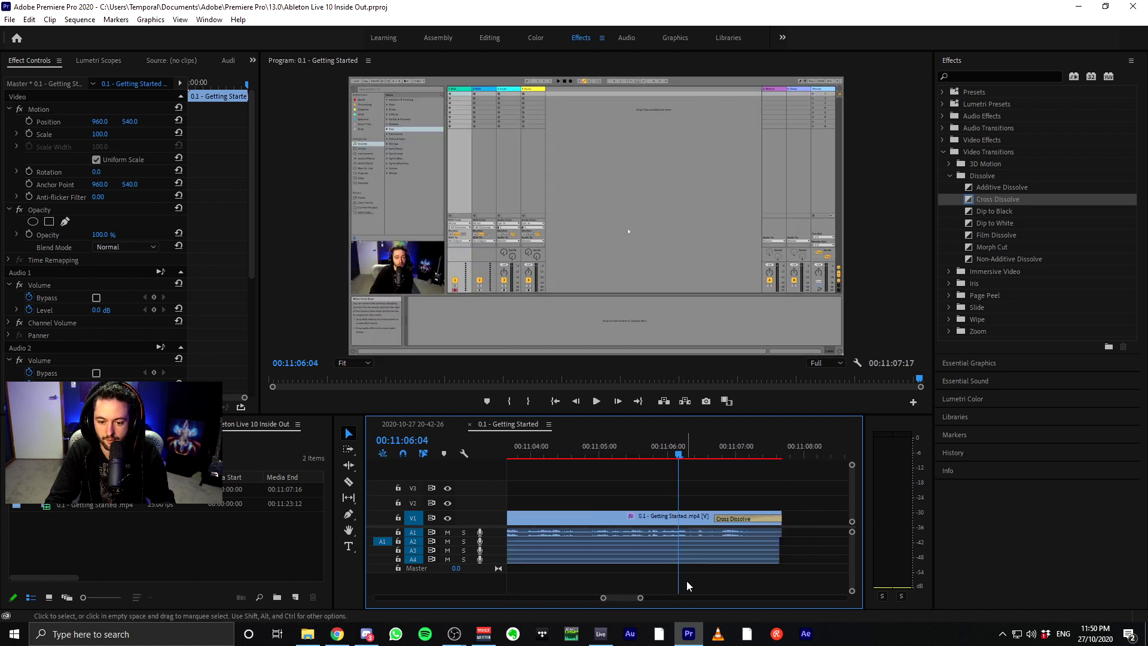
key(space)
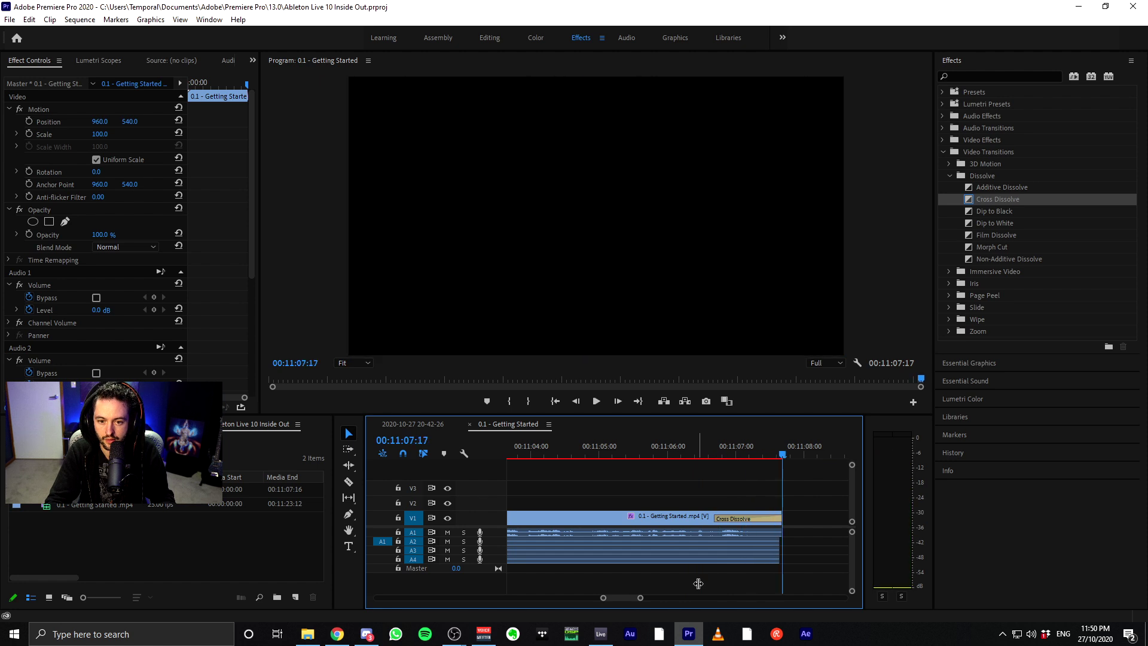
key(minus)
key(minus)
key(minus)
key(minus)
key(minus)
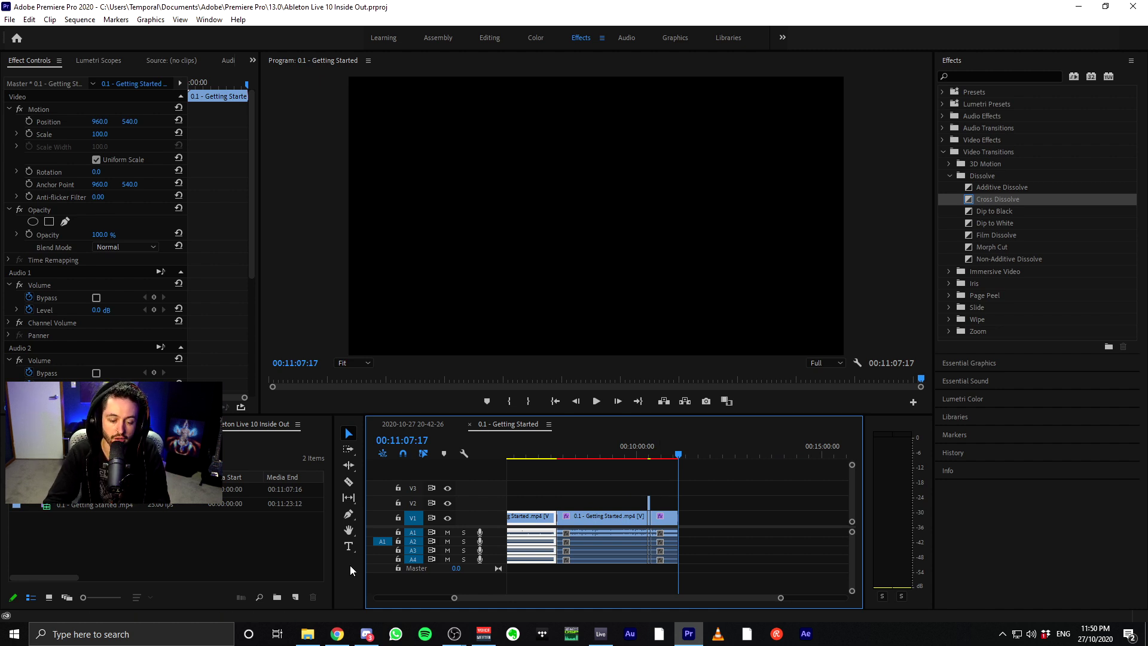
- Open YouTube home in a new tab and go to the HOTONE MOJO ATTACK video creator's channel
click(338, 634)
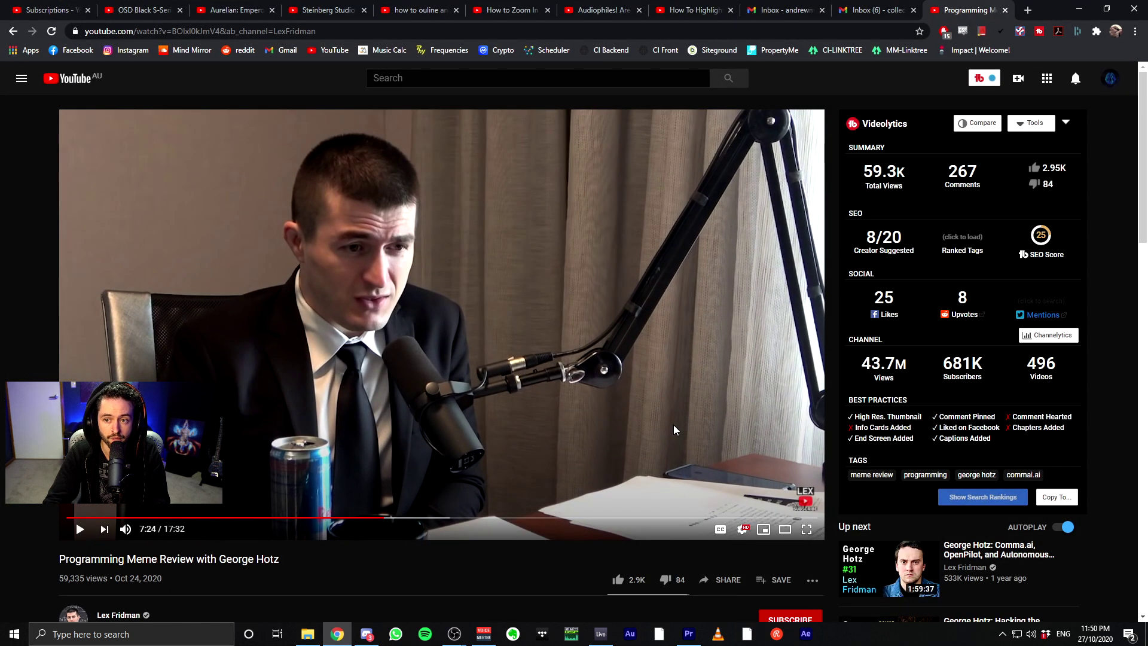
right_click(73, 91)
click(119, 99)
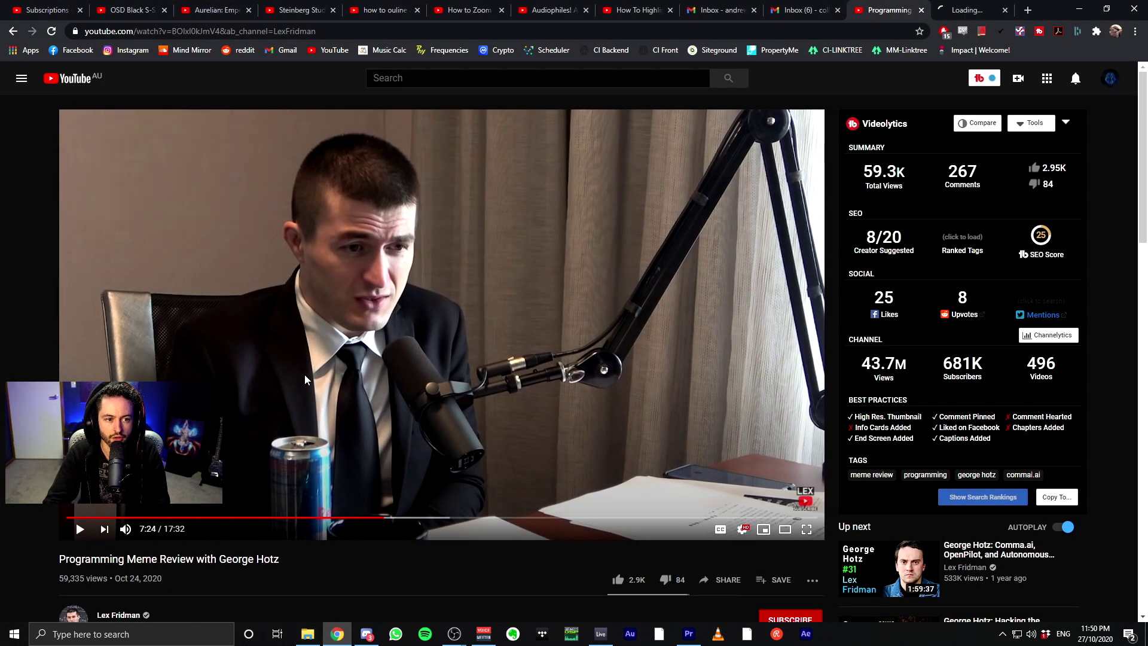
click(957, 10)
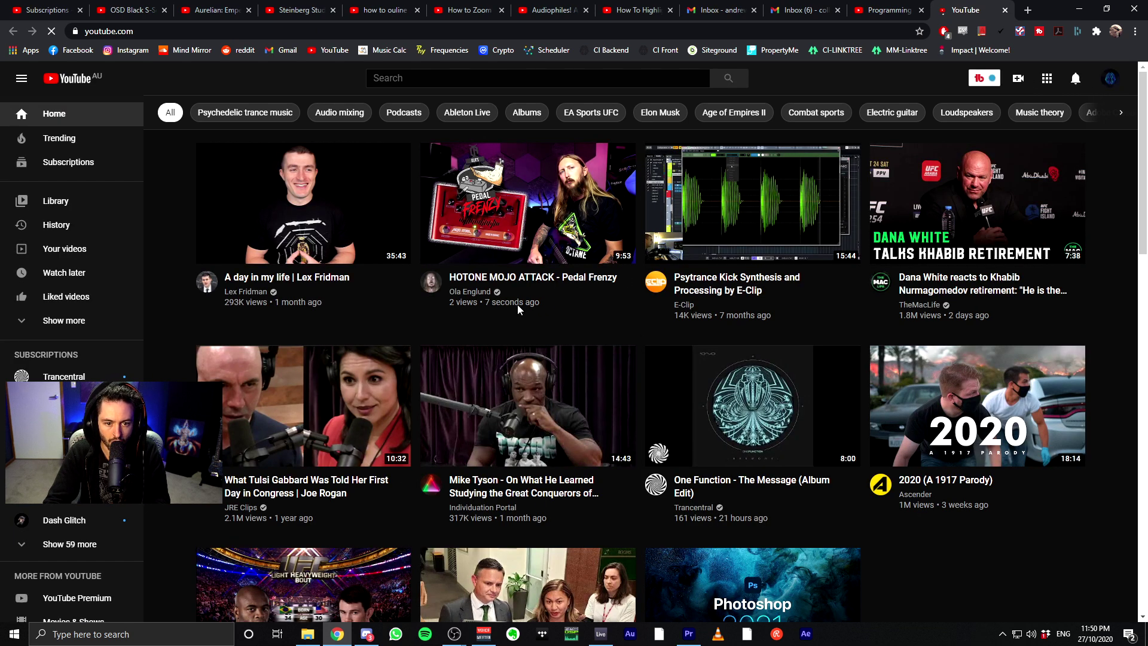
mouse_move(472, 295)
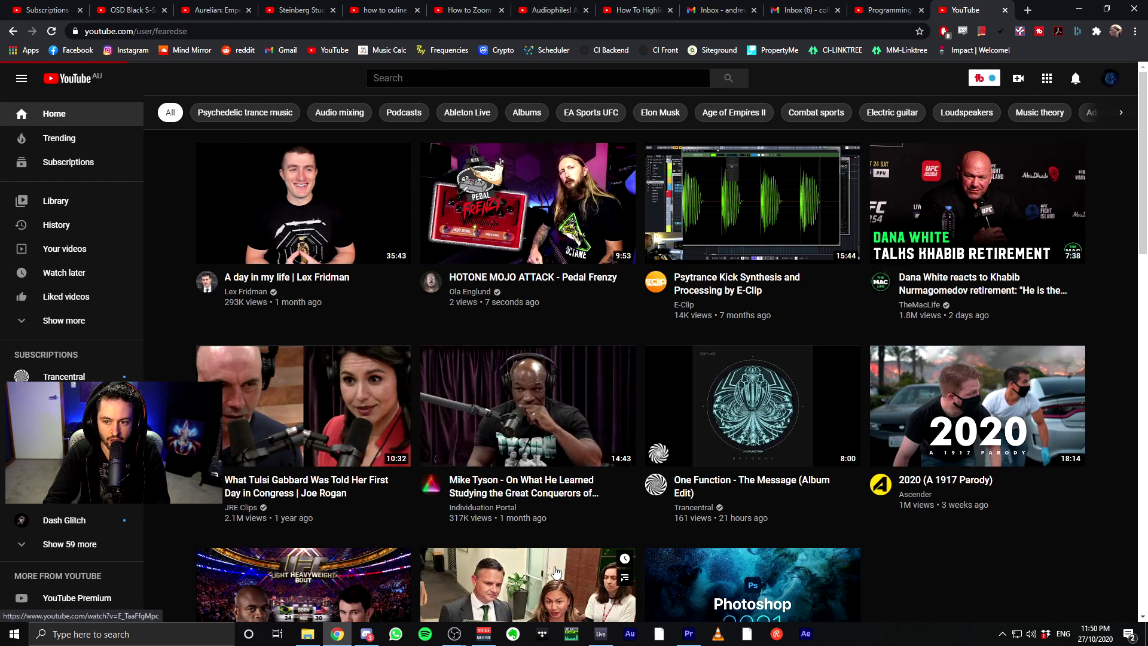
click(472, 295)
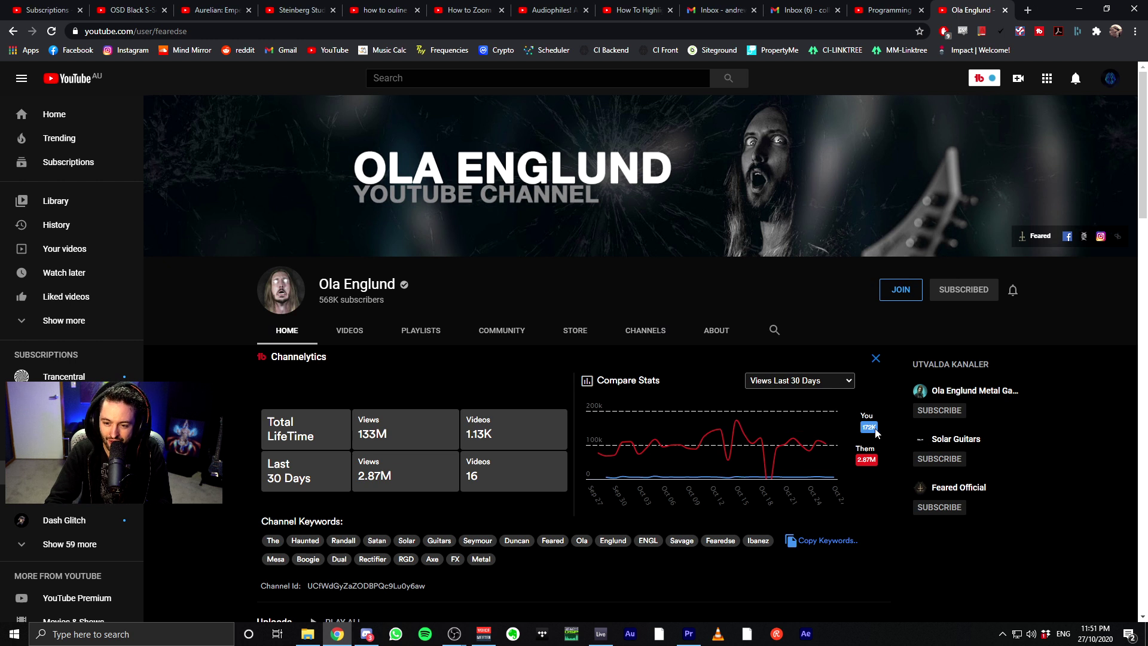
- Set Compare Stats to 'Subscribers Last 30 Days' and open the first video under Uploads
click(799, 380)
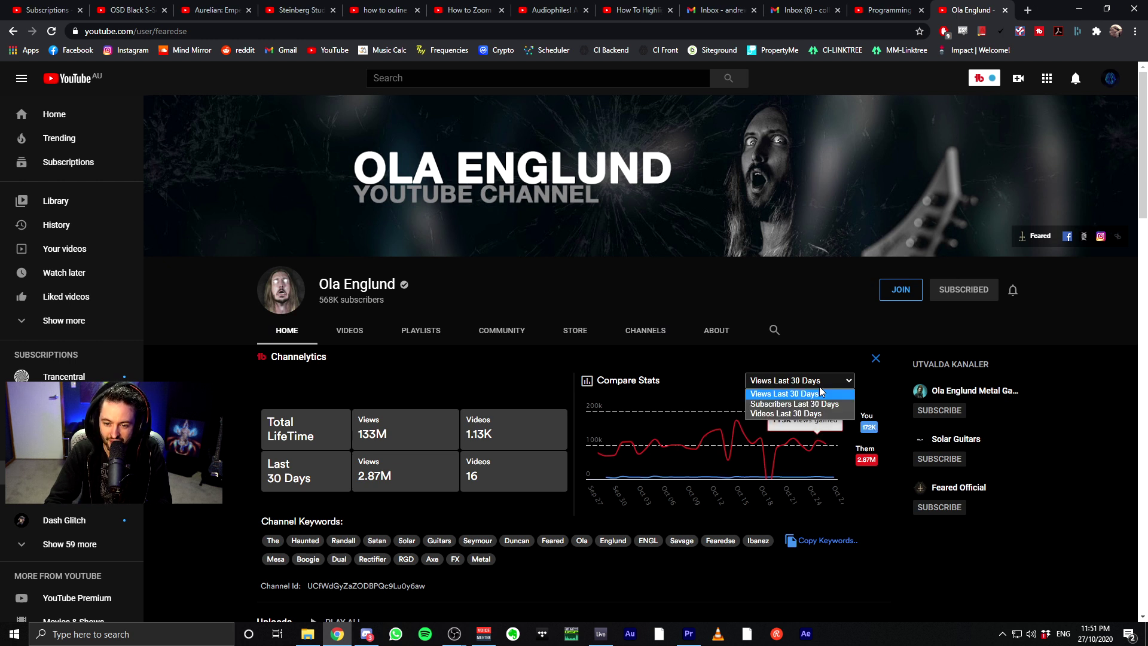
click(795, 404)
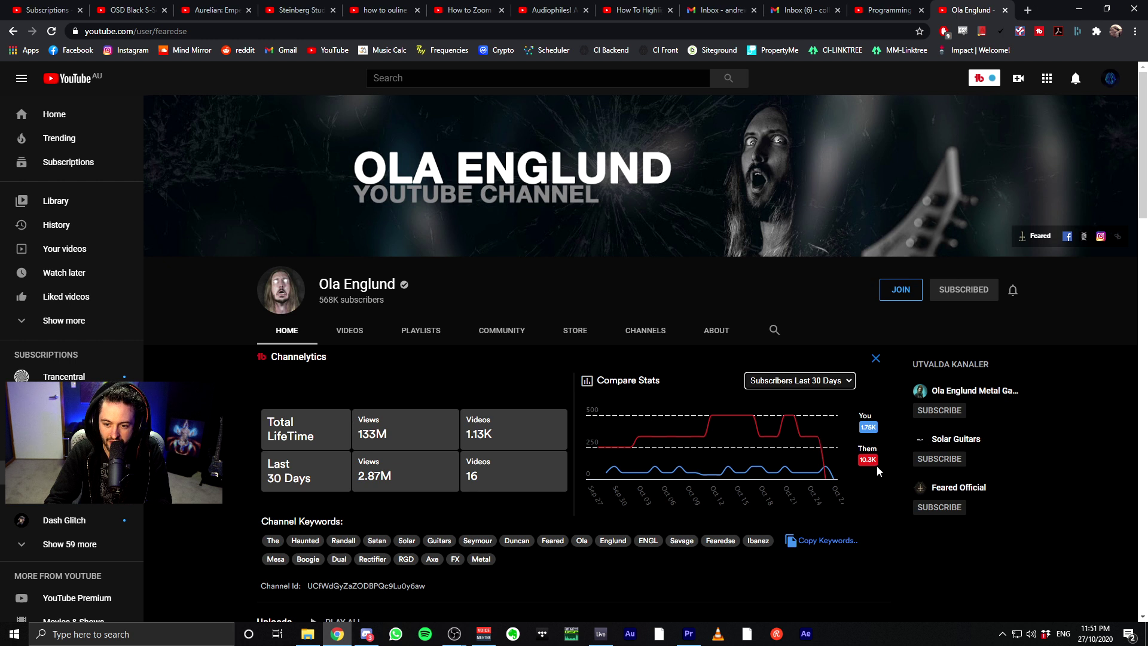
click(788, 383)
click(705, 374)
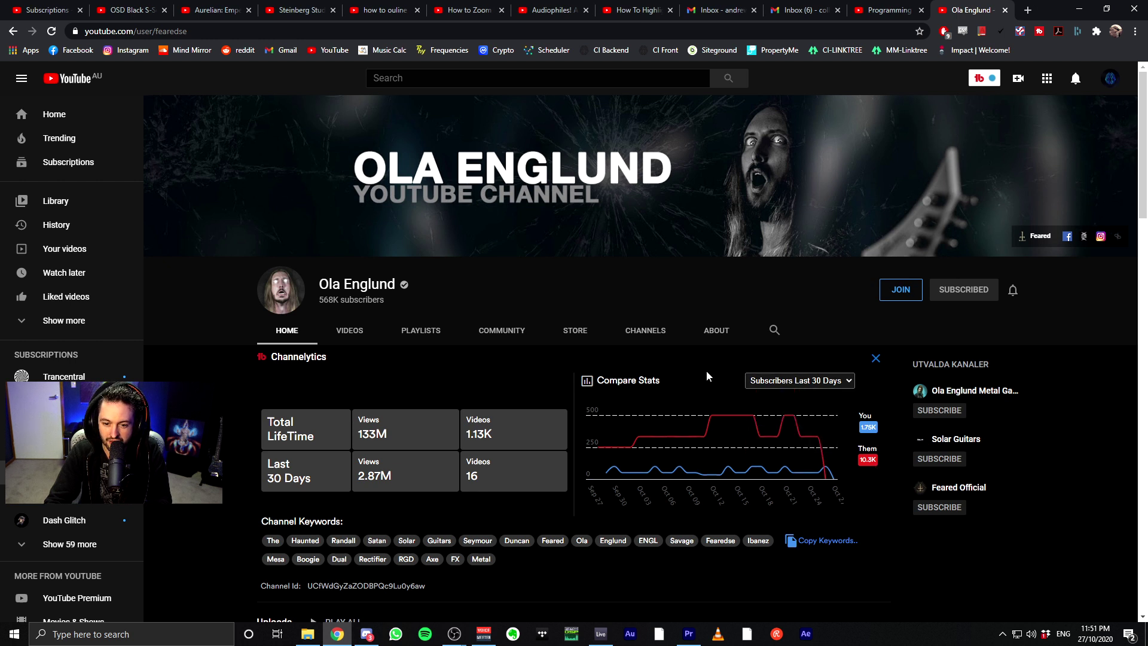
scroll(693, 359, down, 2)
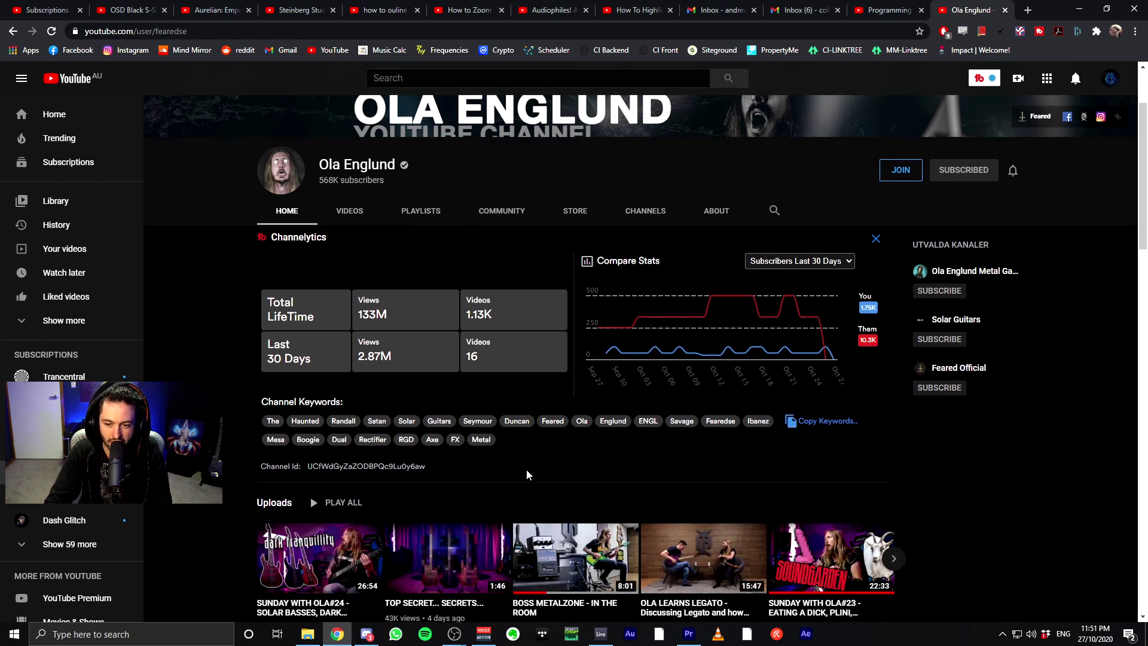
scroll(501, 473, down, 1)
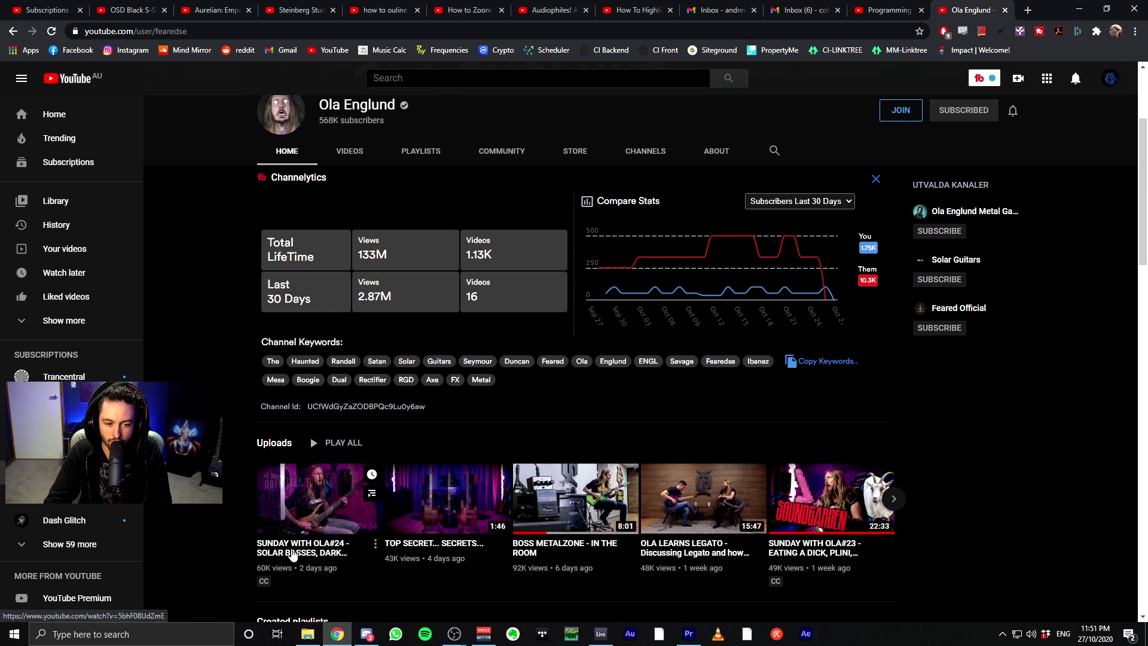
click(296, 553)
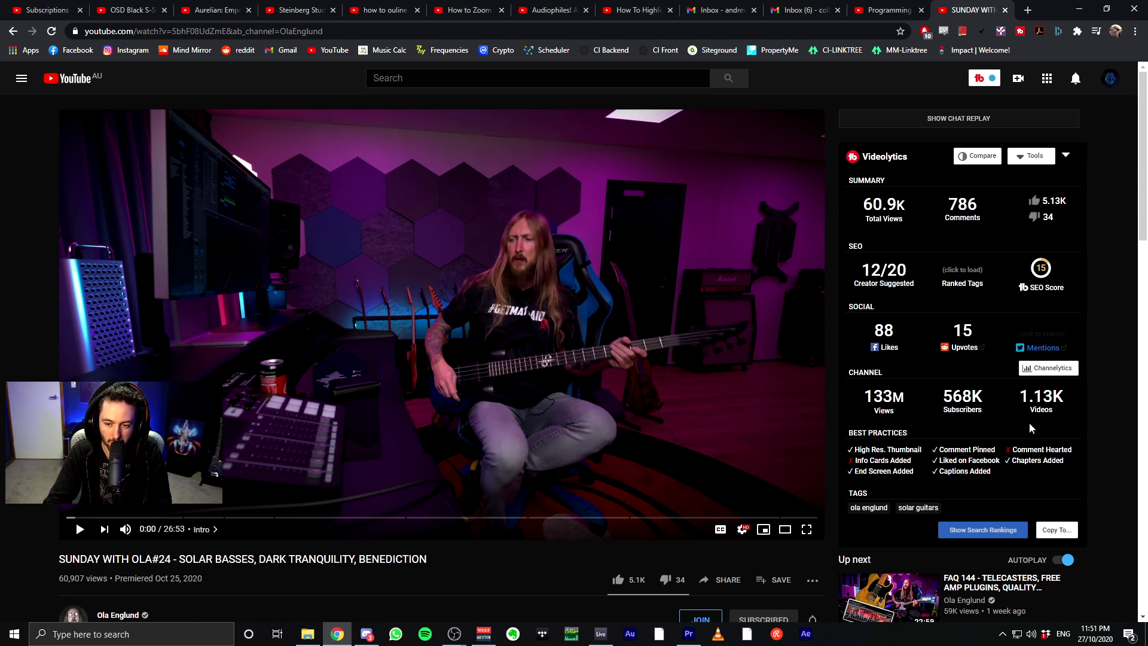
- Scroll through the 26:53 video's Videolytics stats (60.9K views, 786 comments), description and comments
scroll(773, 422, down, 6)
scroll(706, 402, up, 6)
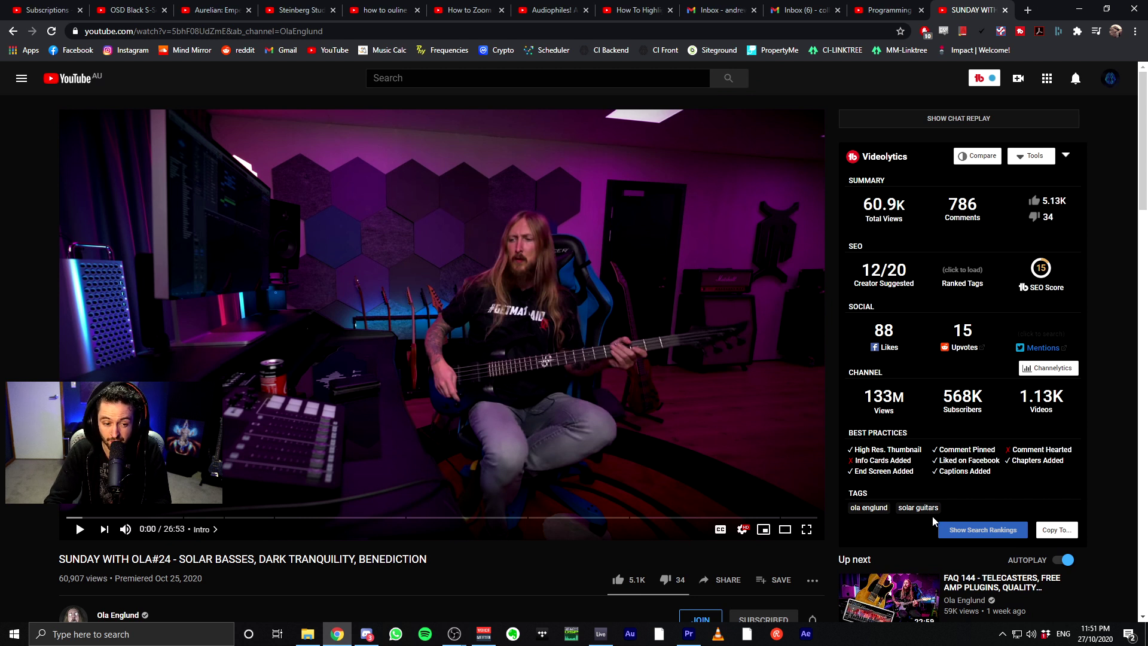
scroll(341, 520, down, 3)
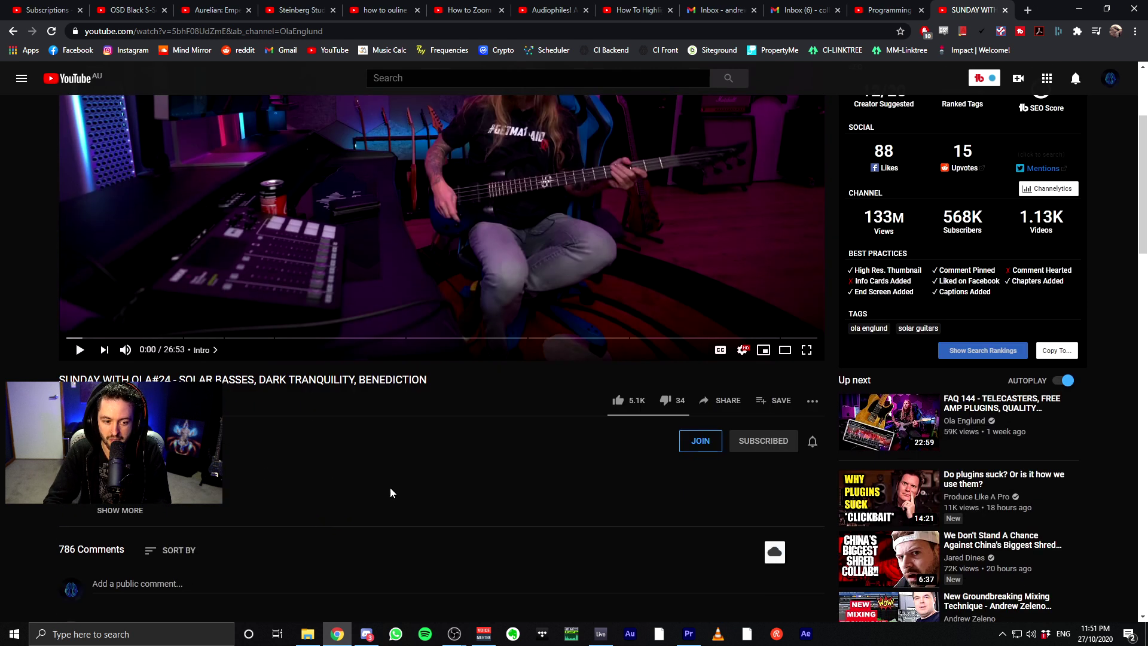
scroll(538, 515, up, 3)
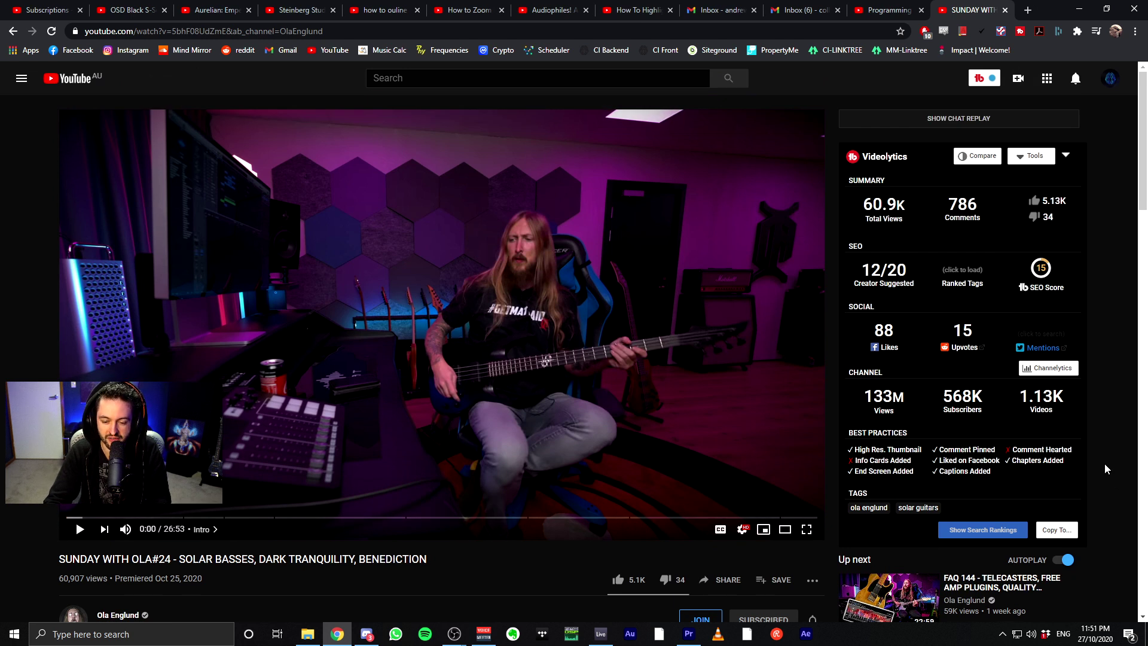
scroll(1104, 464, down, 2)
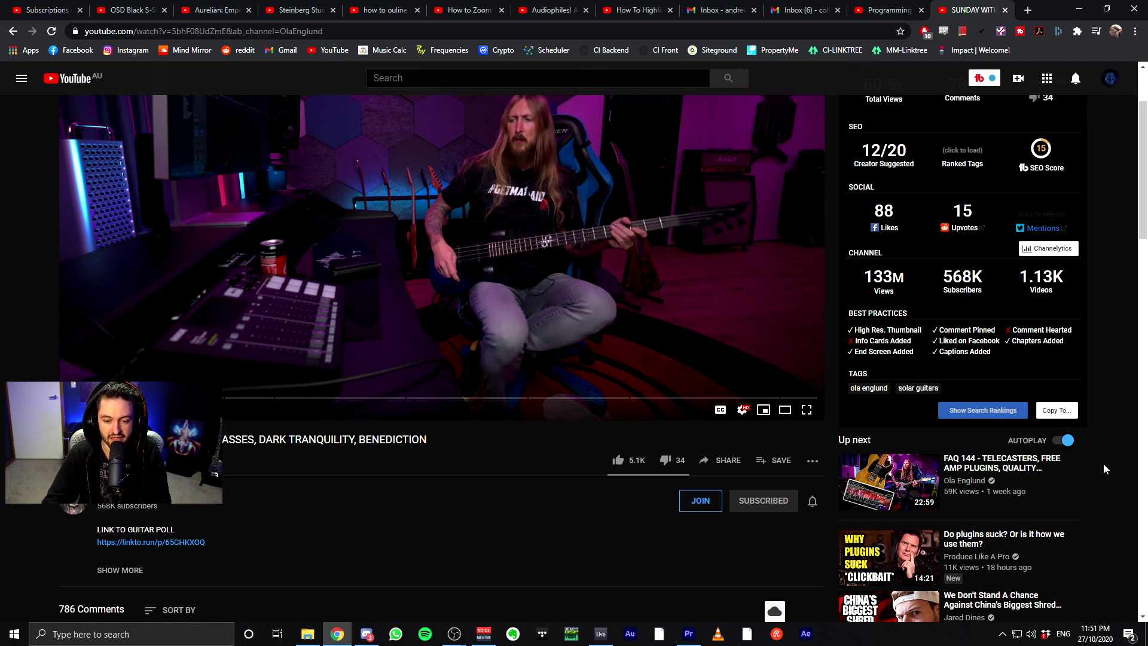
scroll(472, 526, down, 4)
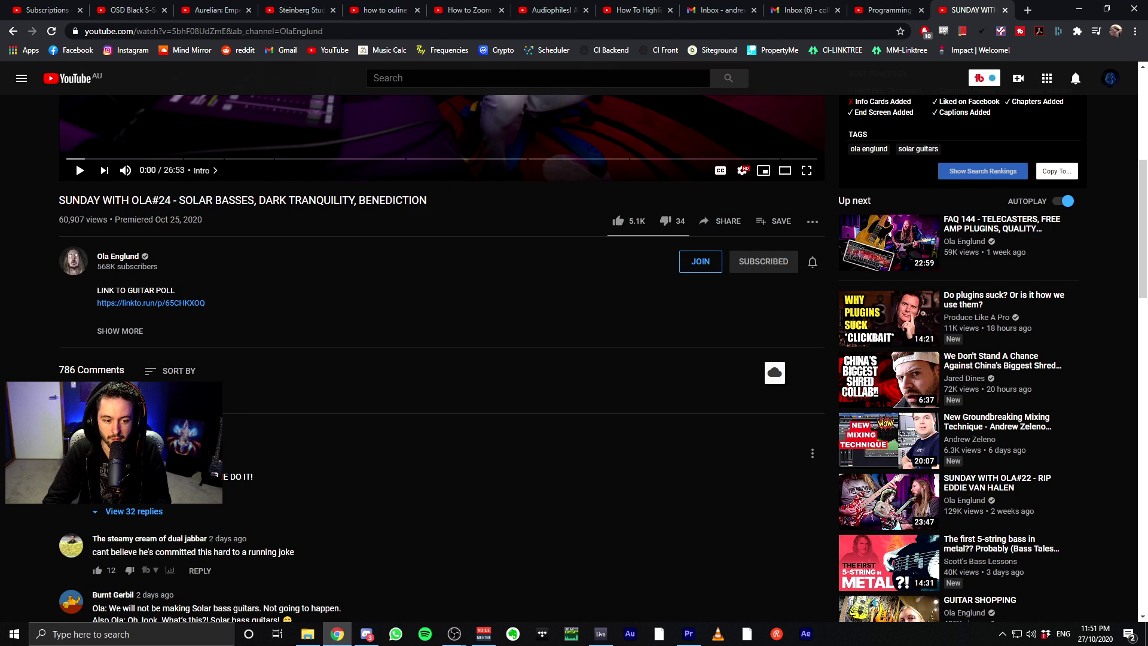
scroll(263, 436, up, 6)
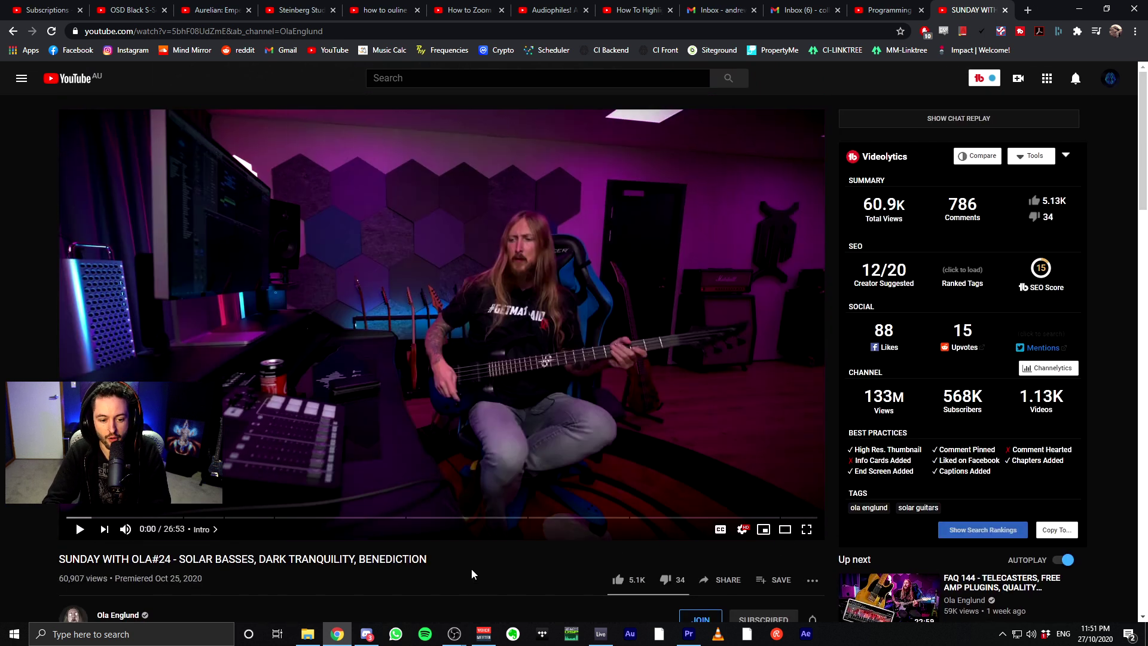
scroll(472, 571, down, 3)
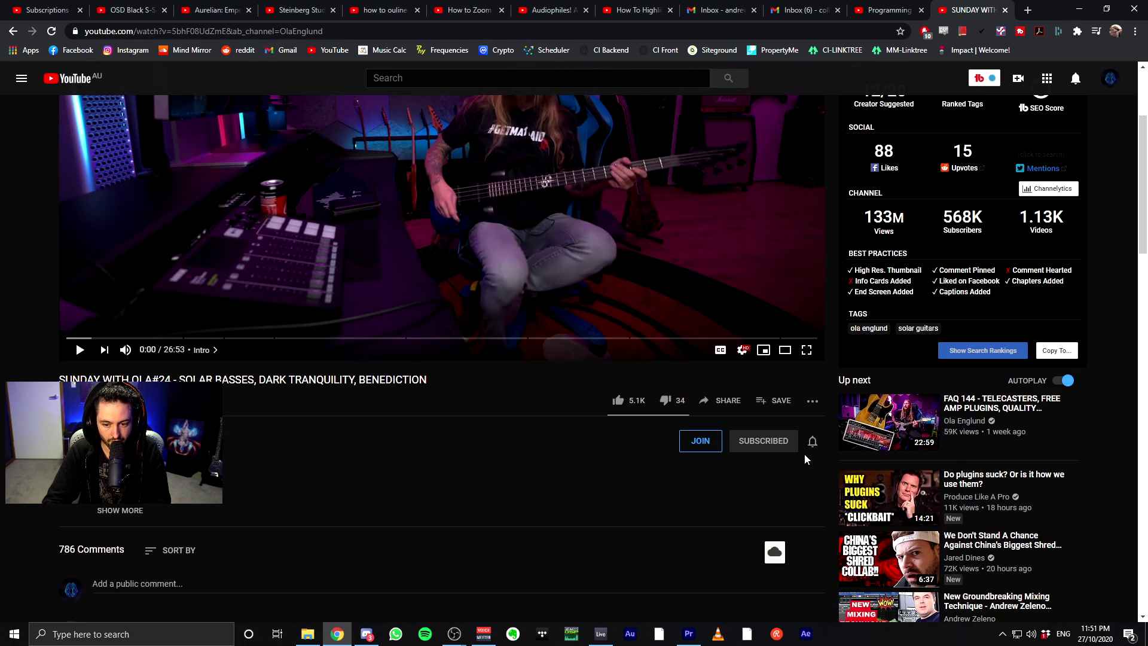
scroll(558, 539, up, 3)
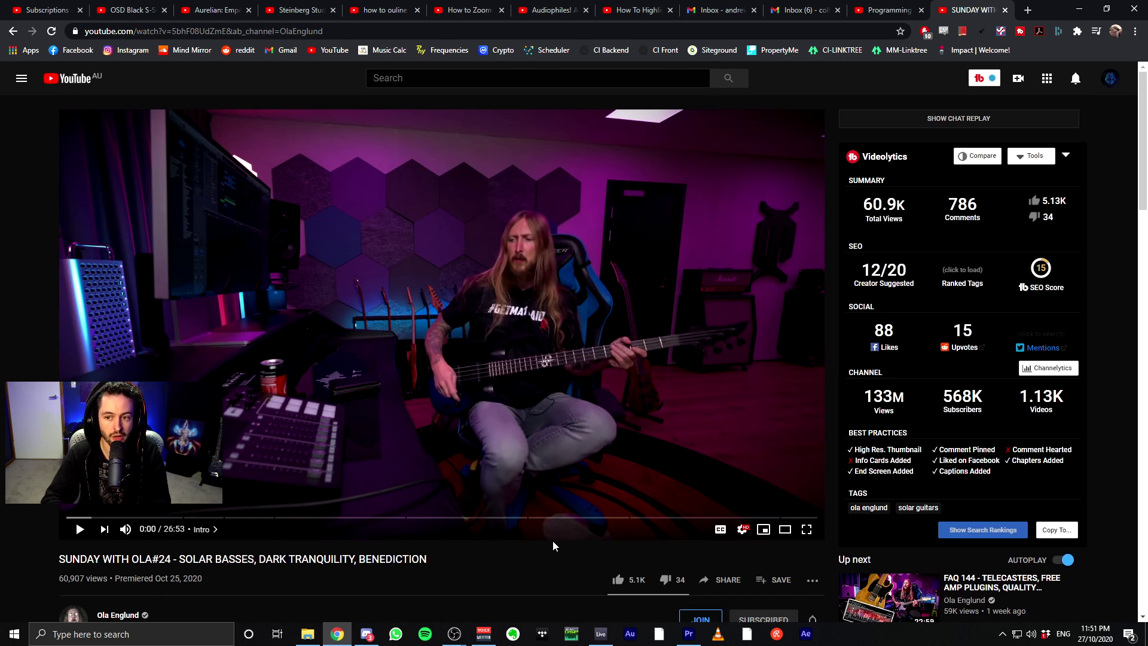
scroll(547, 541, down, 1)
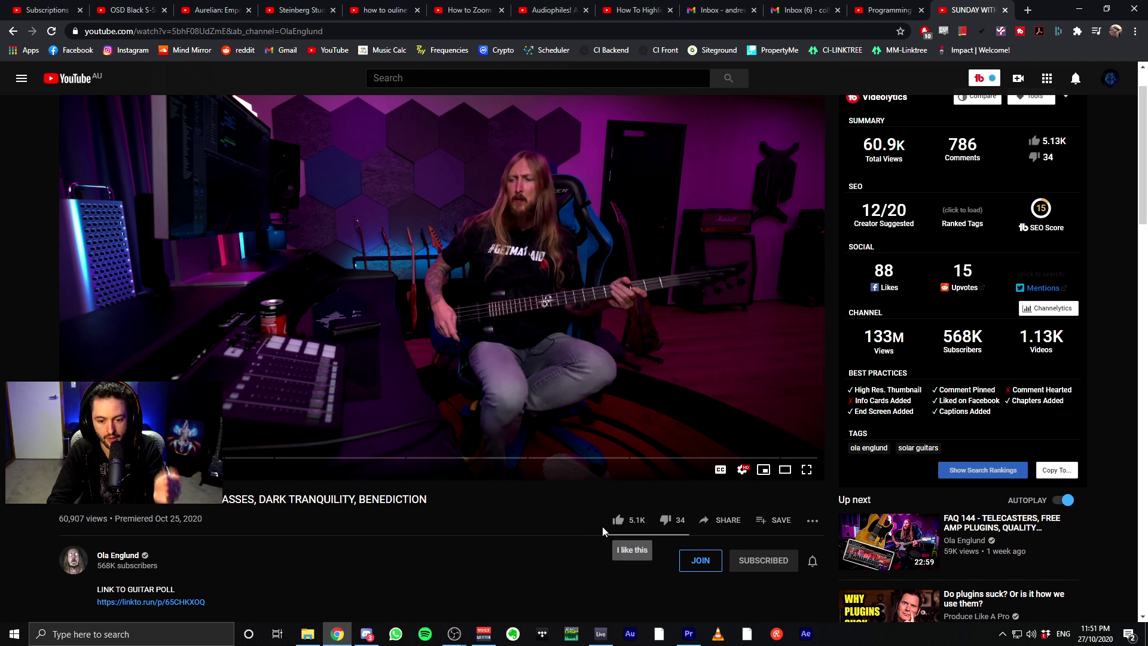
scroll(602, 526, down, 6)
scroll(362, 435, up, 7)
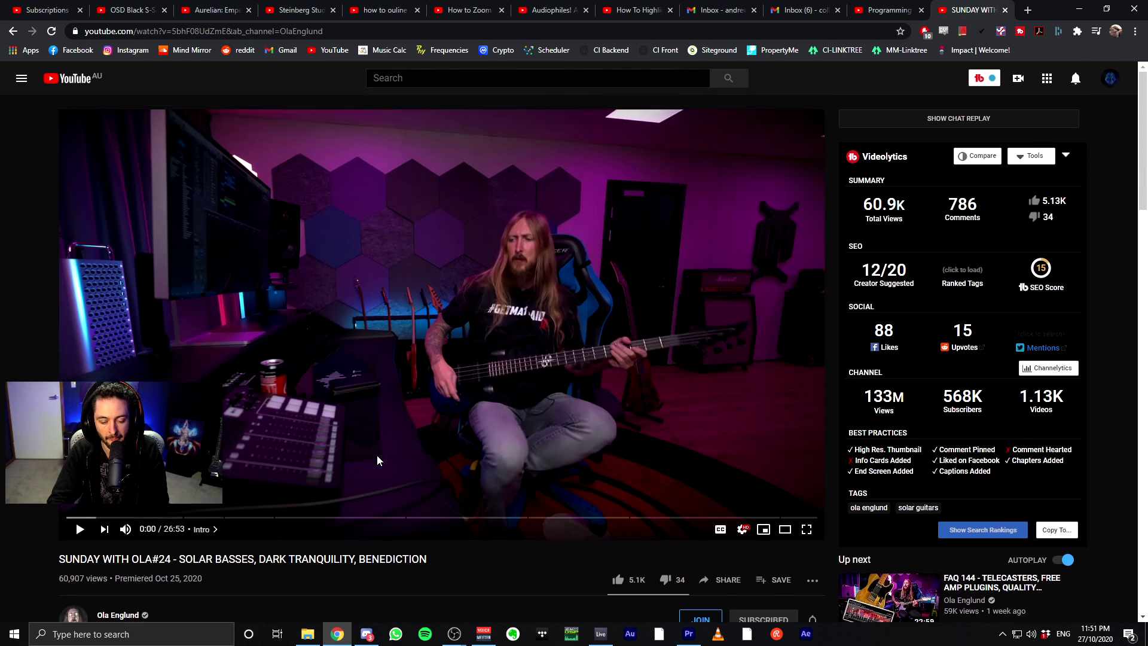
- Bring OBS forward and close the 'Filters for Re Ableton' dialog
mouse_move(455, 632)
click(386, 579)
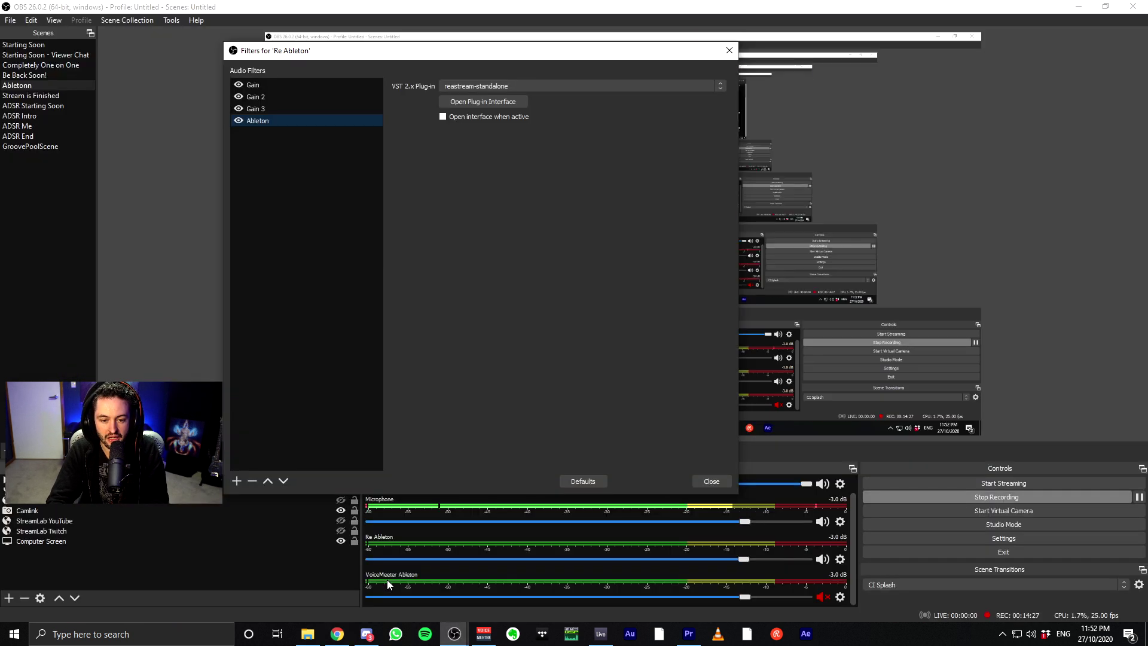
click(718, 482)
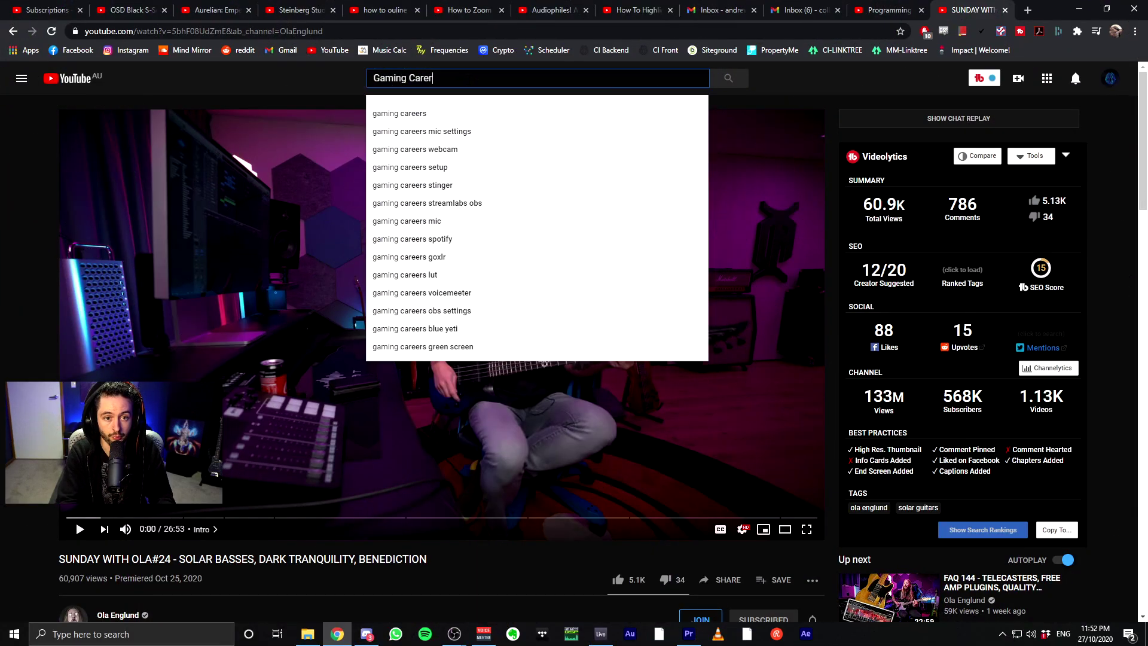
- Correct the search to 'Gaming Career' and open the Gaming Careers channel
key(BackSpace)
text(er)
key(Return)
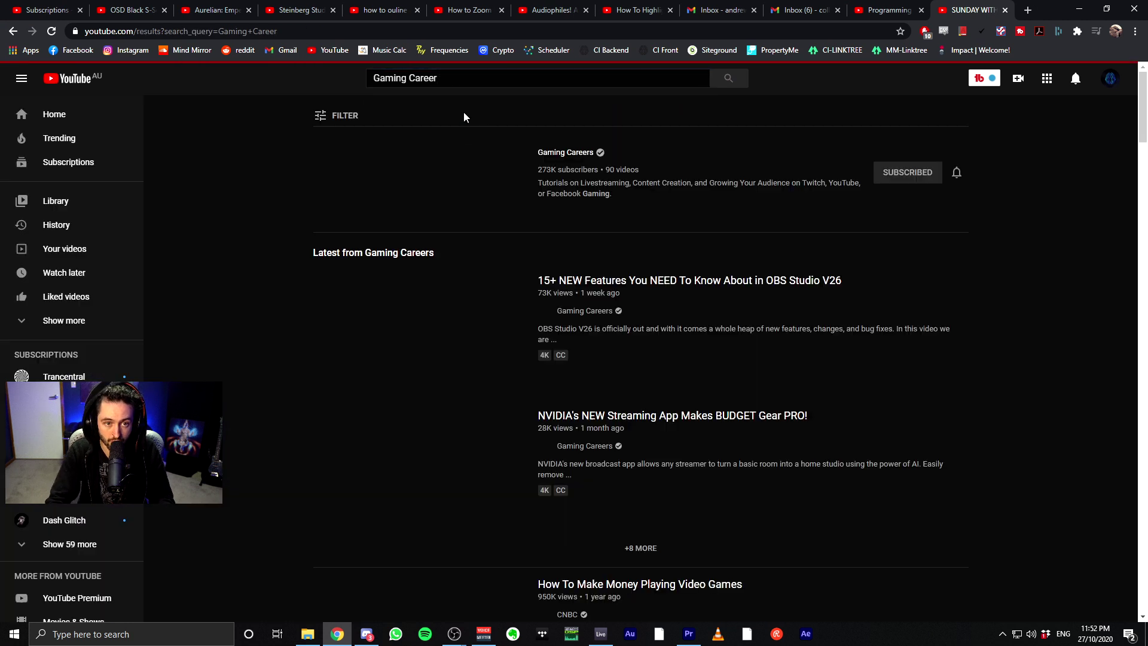
click(562, 153)
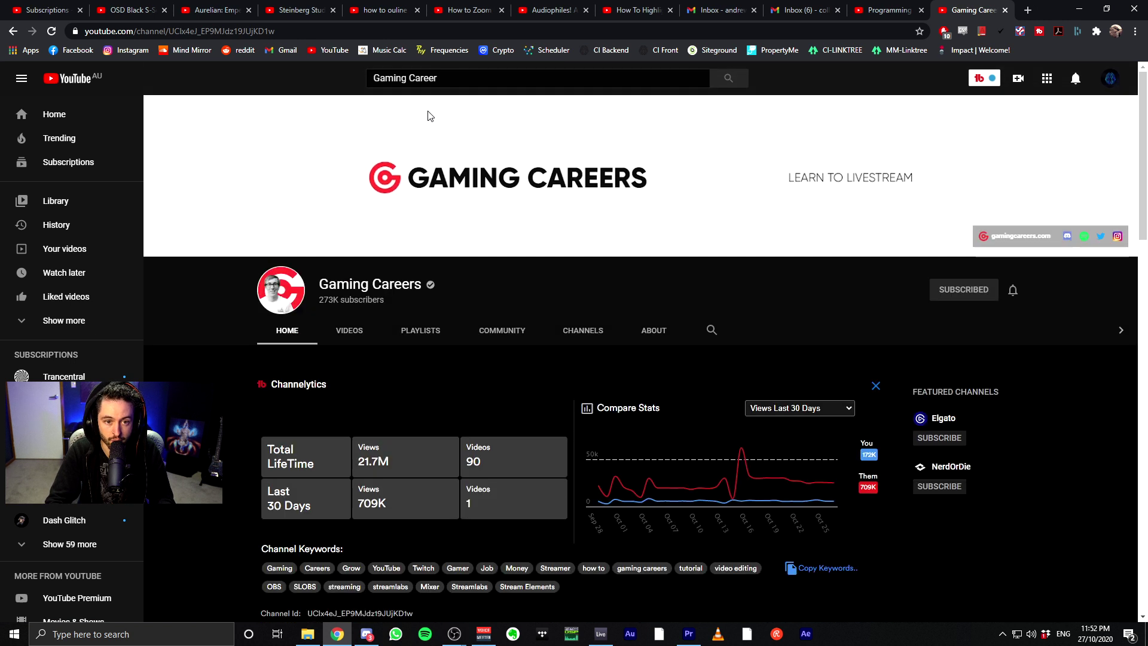
- Search 'Alpha Gamins', open the Alpha Gaming channel, and pause its autoplaying trailer
drag(440, 77, 311, 75)
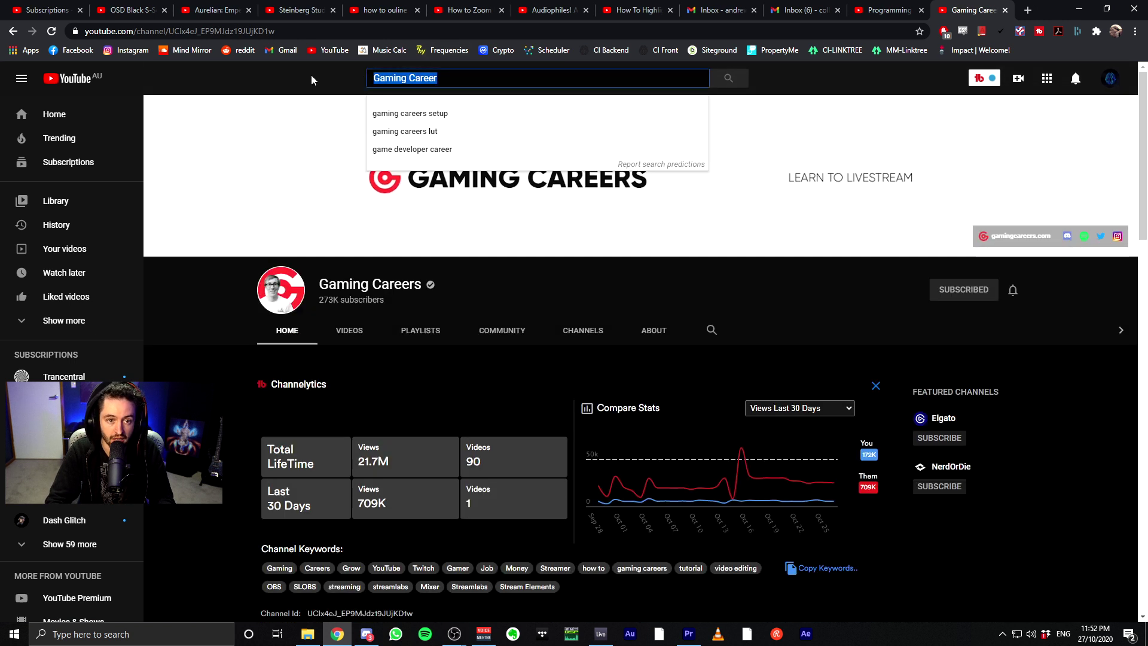
text(Alp)
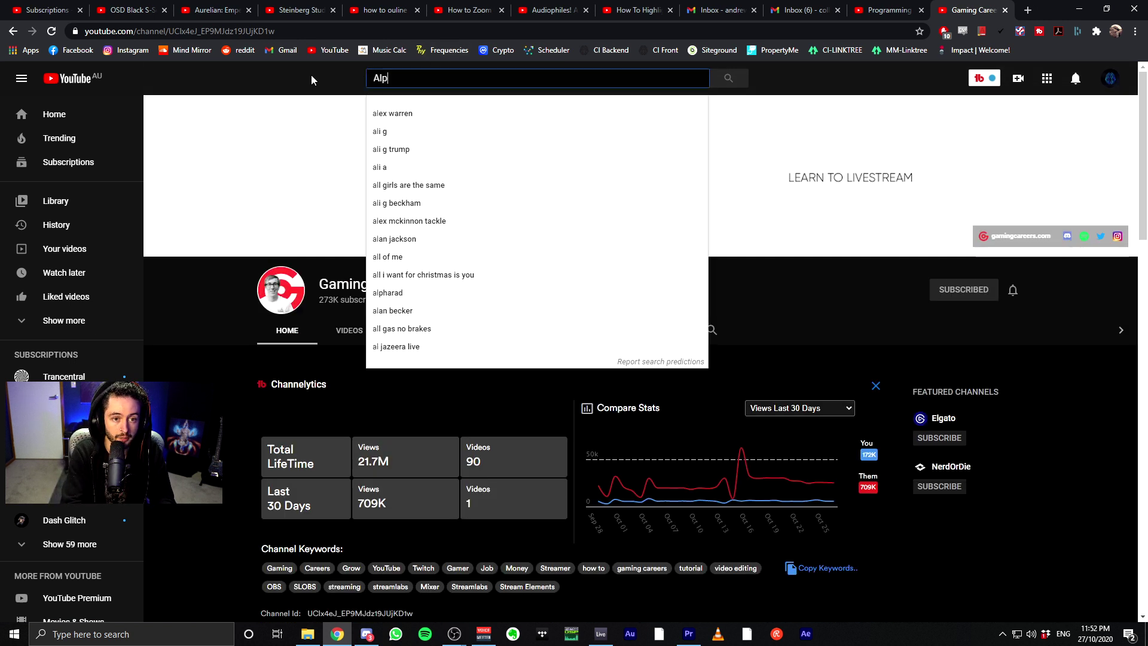
text(ha Gamins)
key(Return)
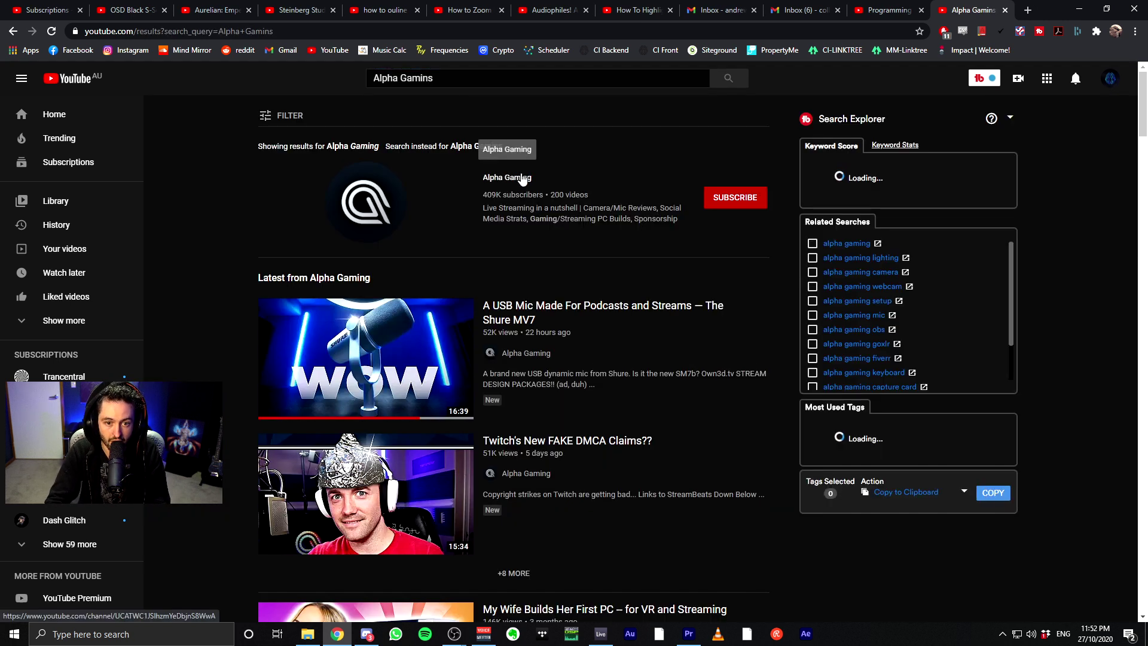
click(520, 178)
scroll(472, 395, down, 2)
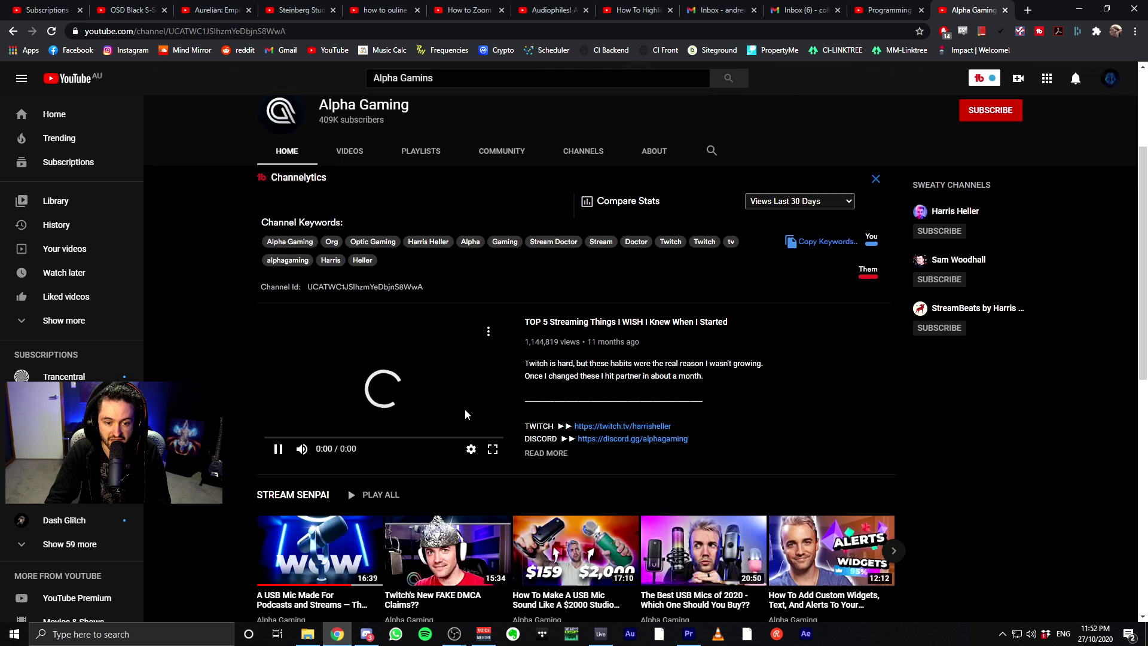
click(277, 568)
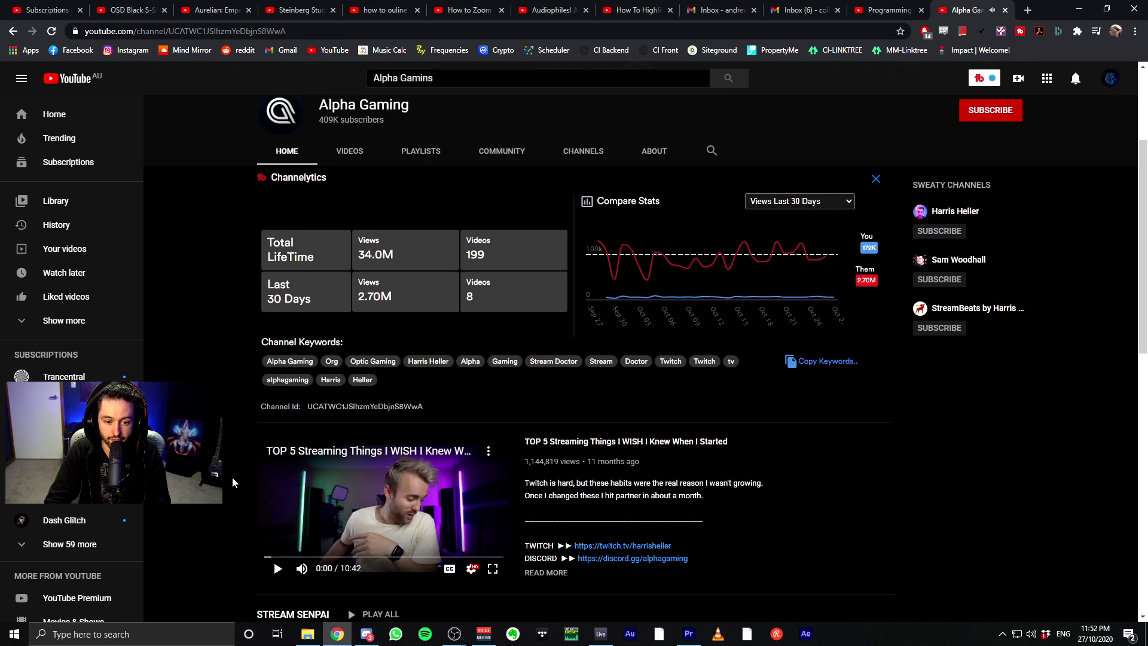
scroll(231, 476, up, 2)
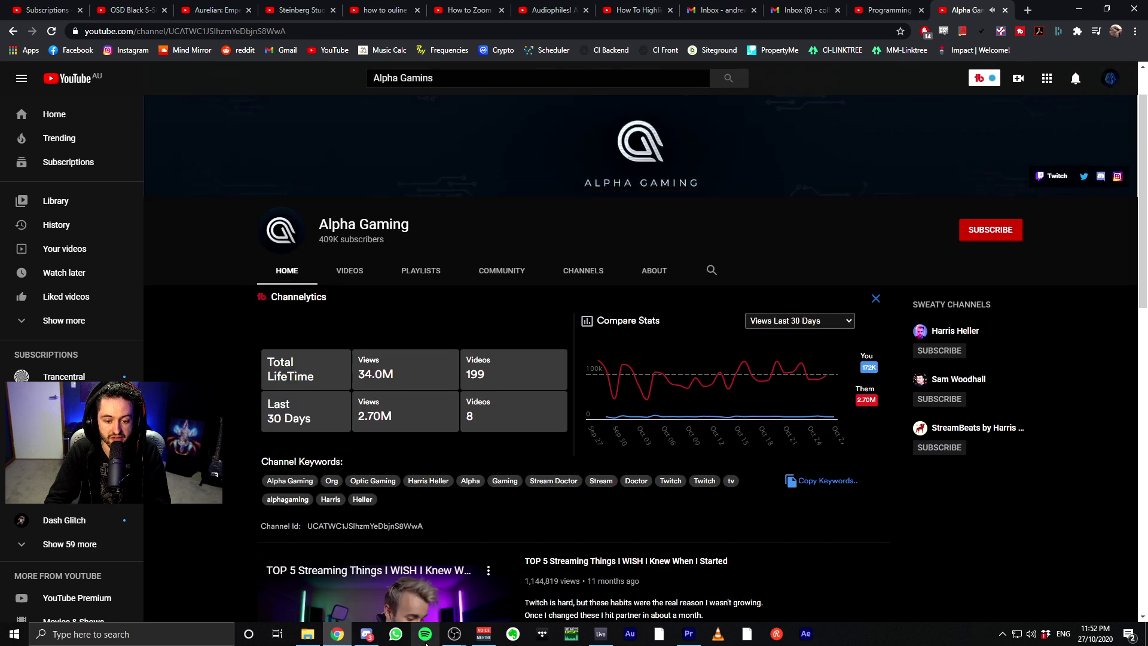
mouse_move(455, 635)
click(430, 582)
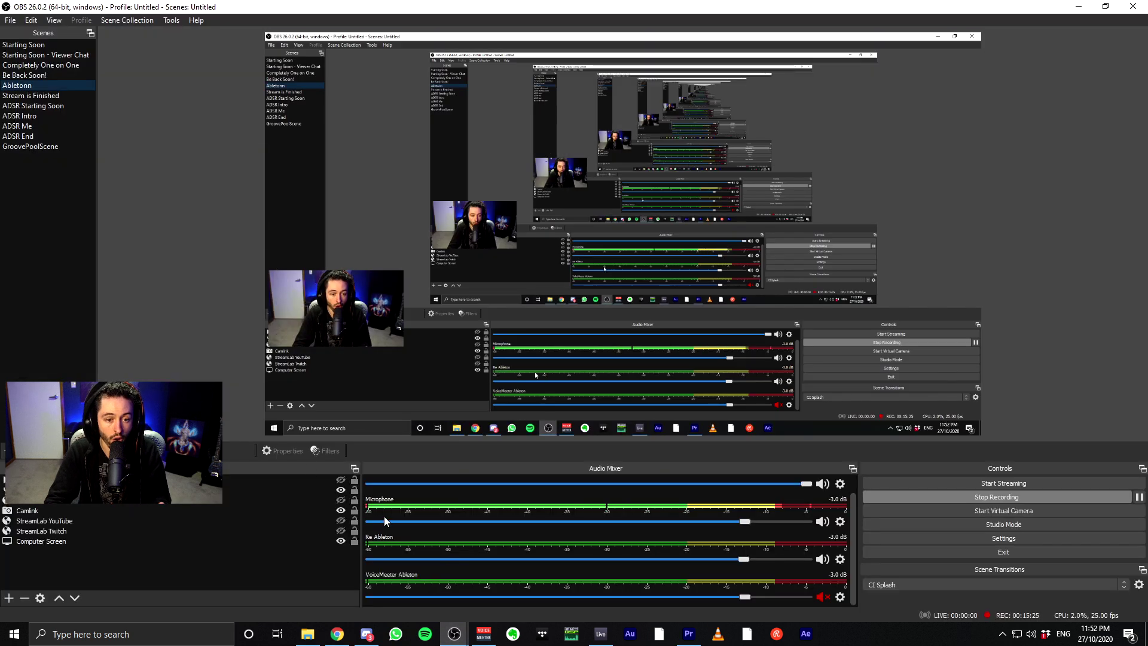